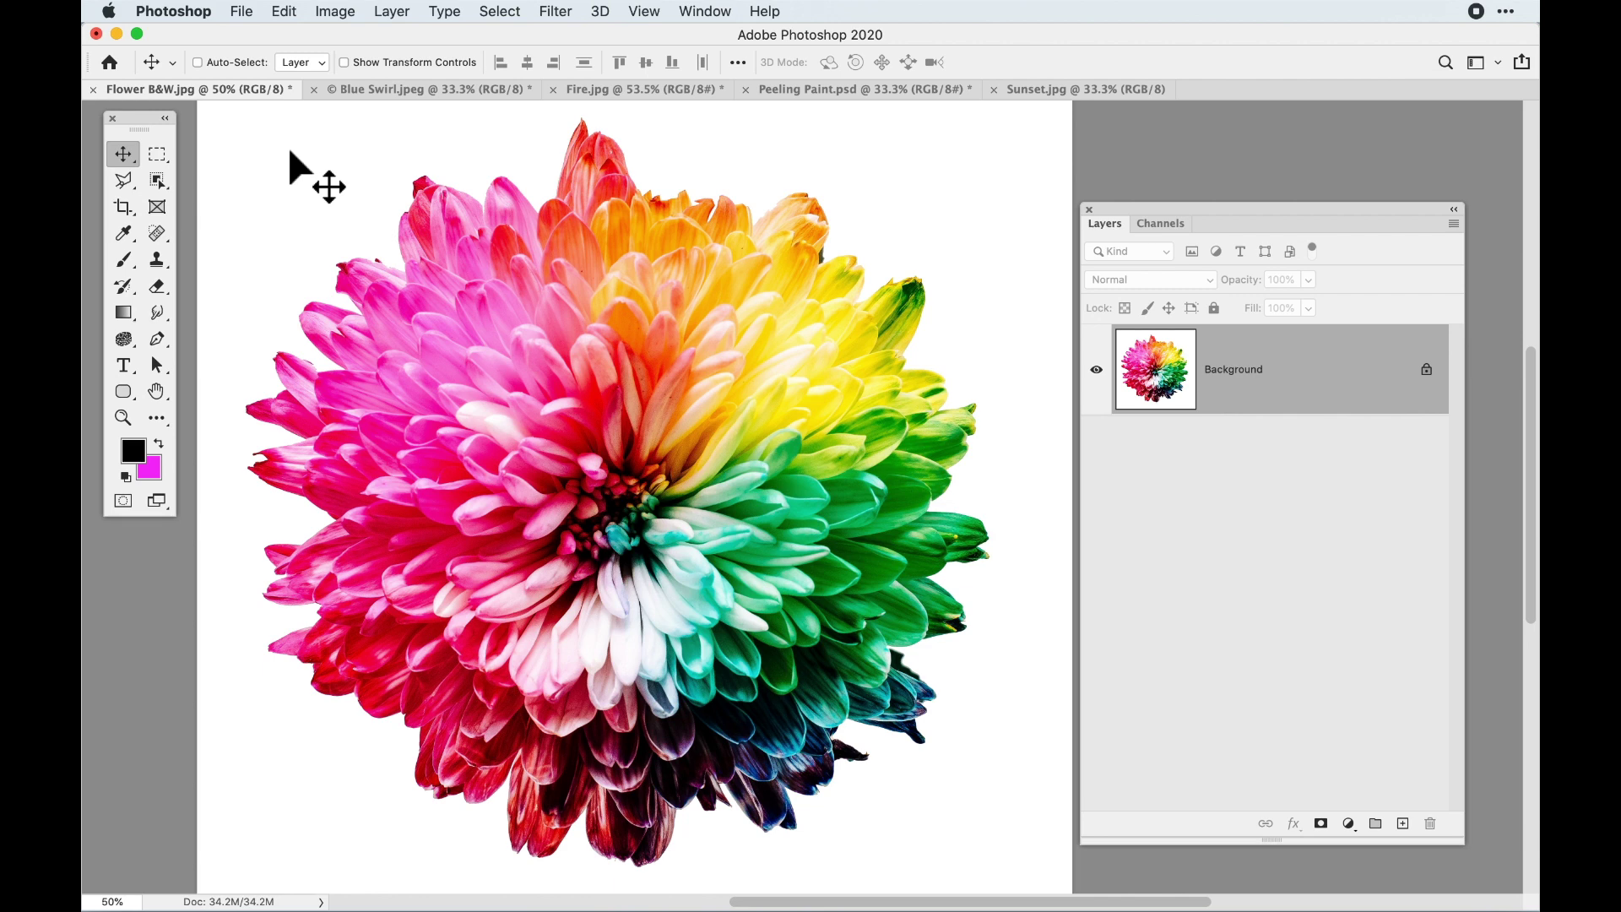
# Compare the Blue Swirl and flower documents, ending on the flower document
pyautogui.click(379, 91)
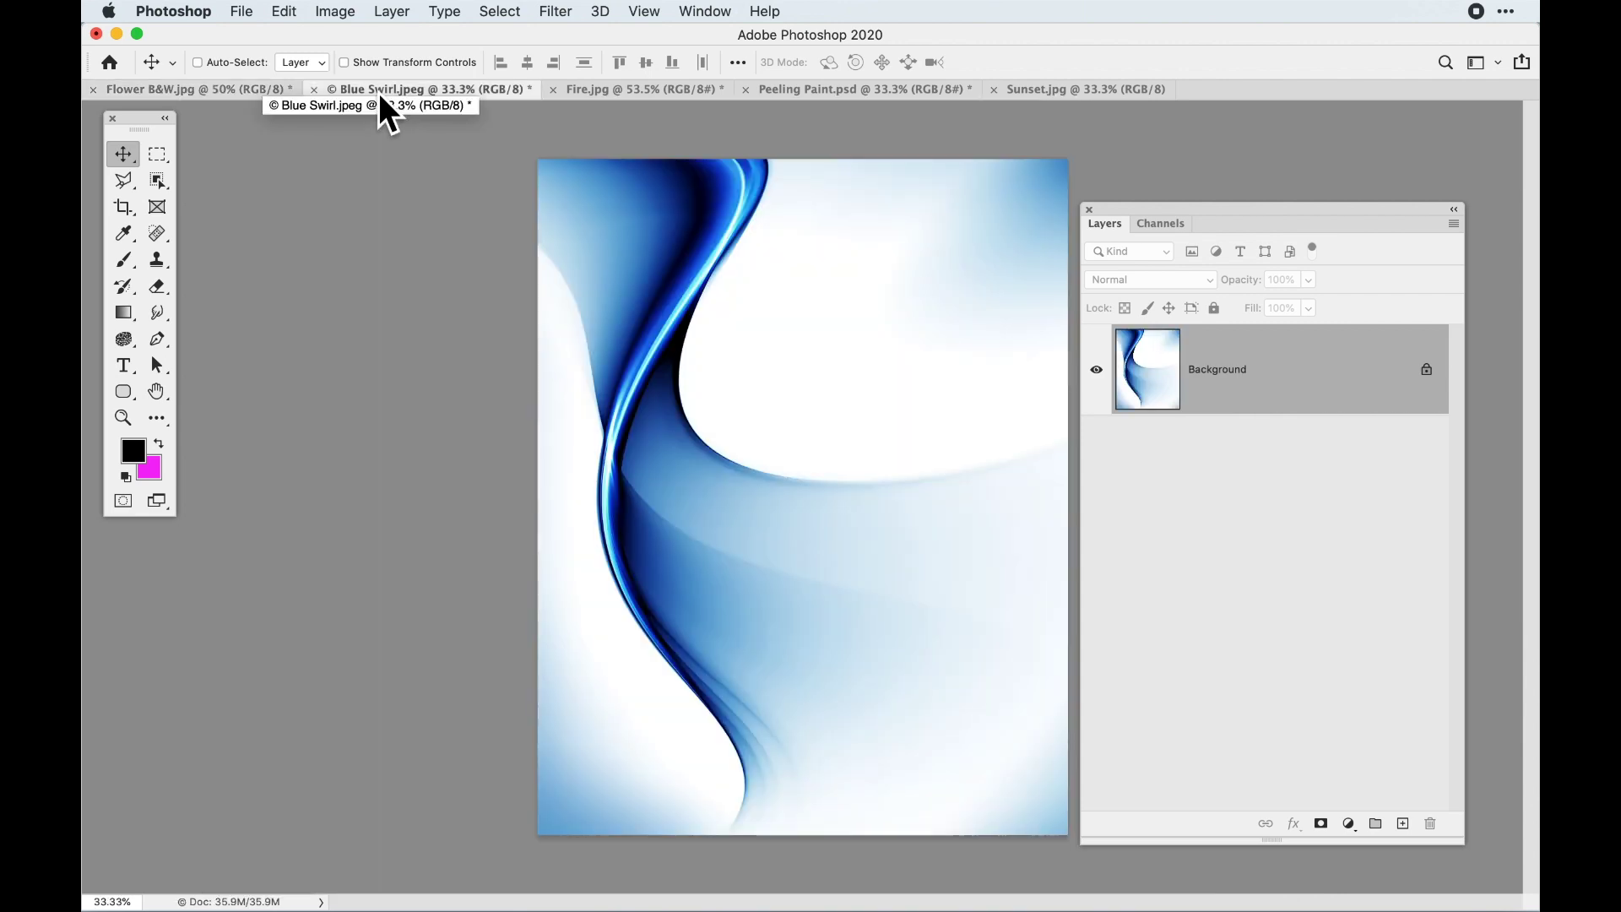
pyautogui.click(200, 99)
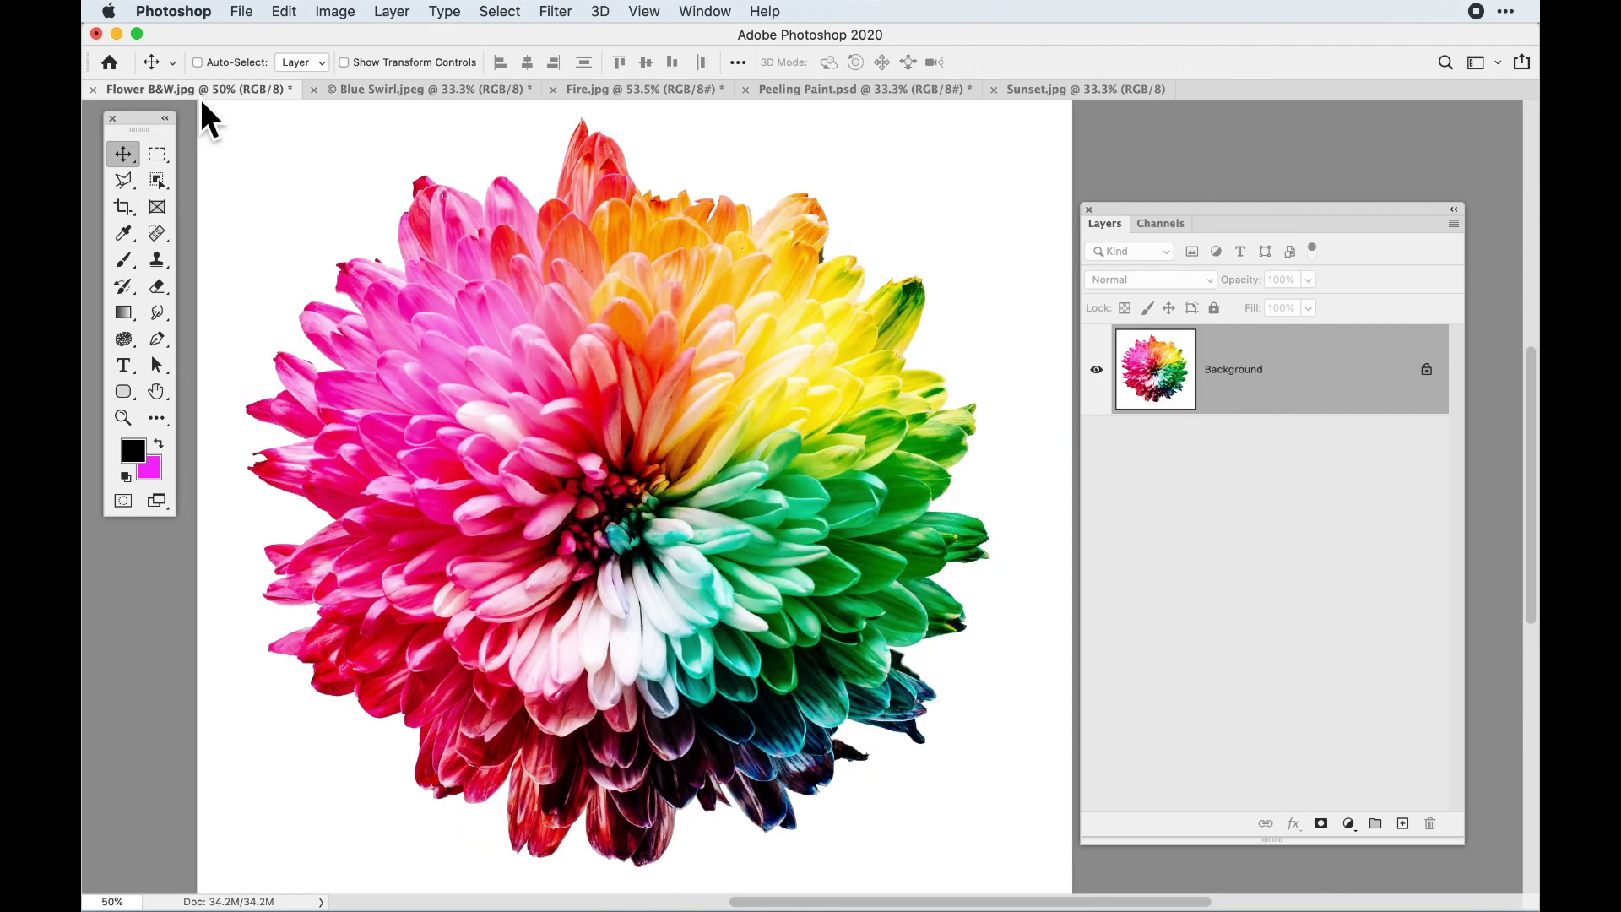
pyautogui.click(411, 91)
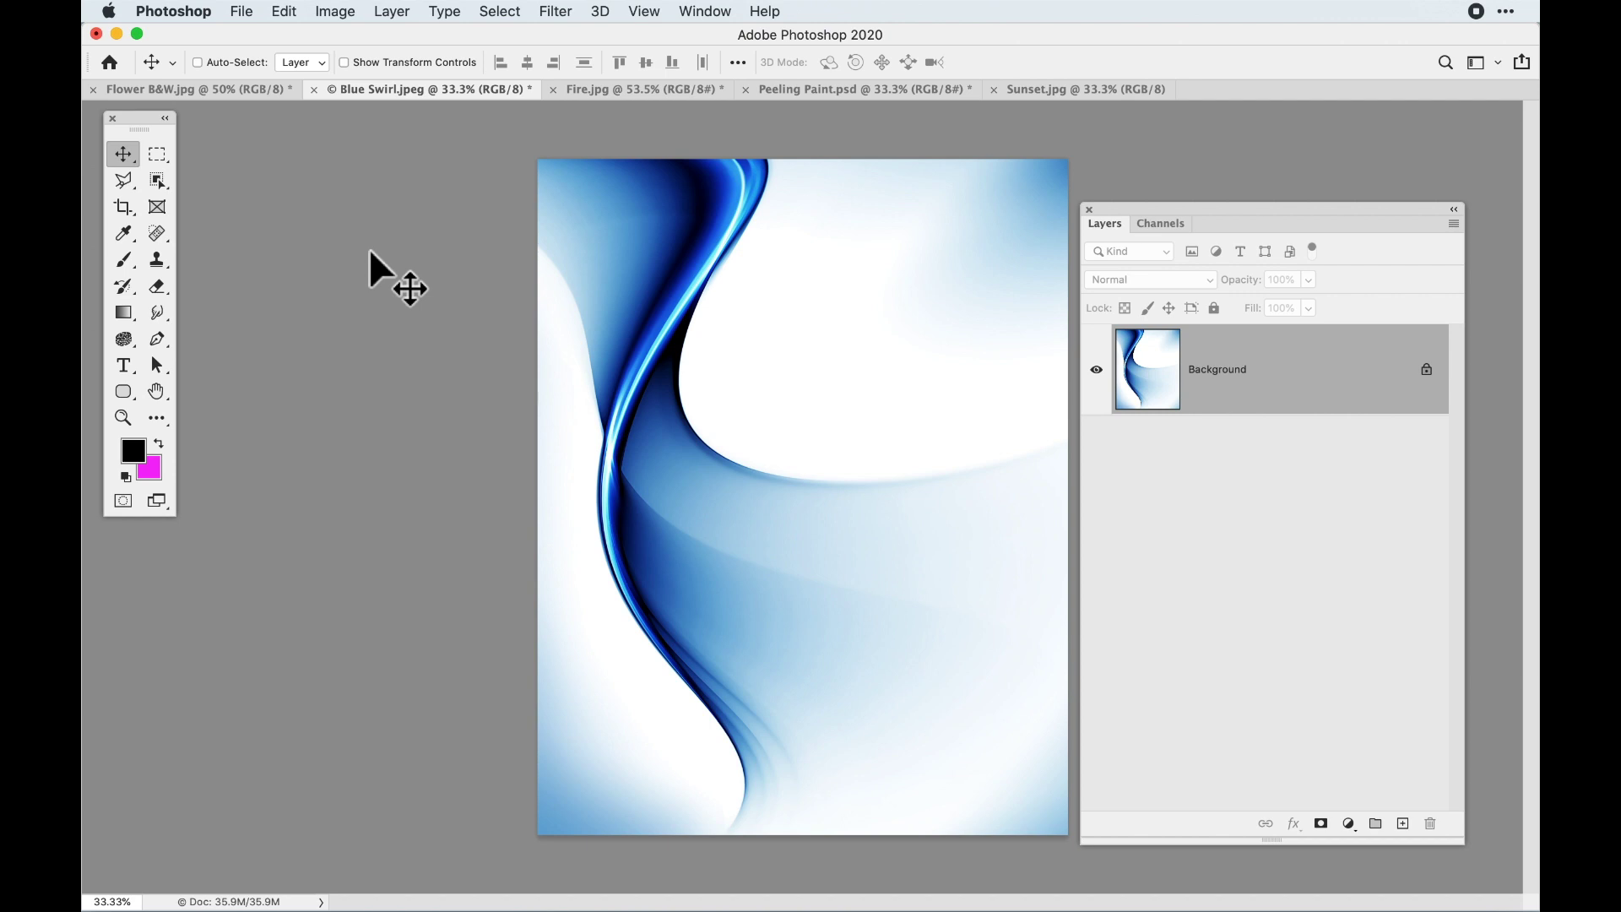
pyautogui.click(206, 89)
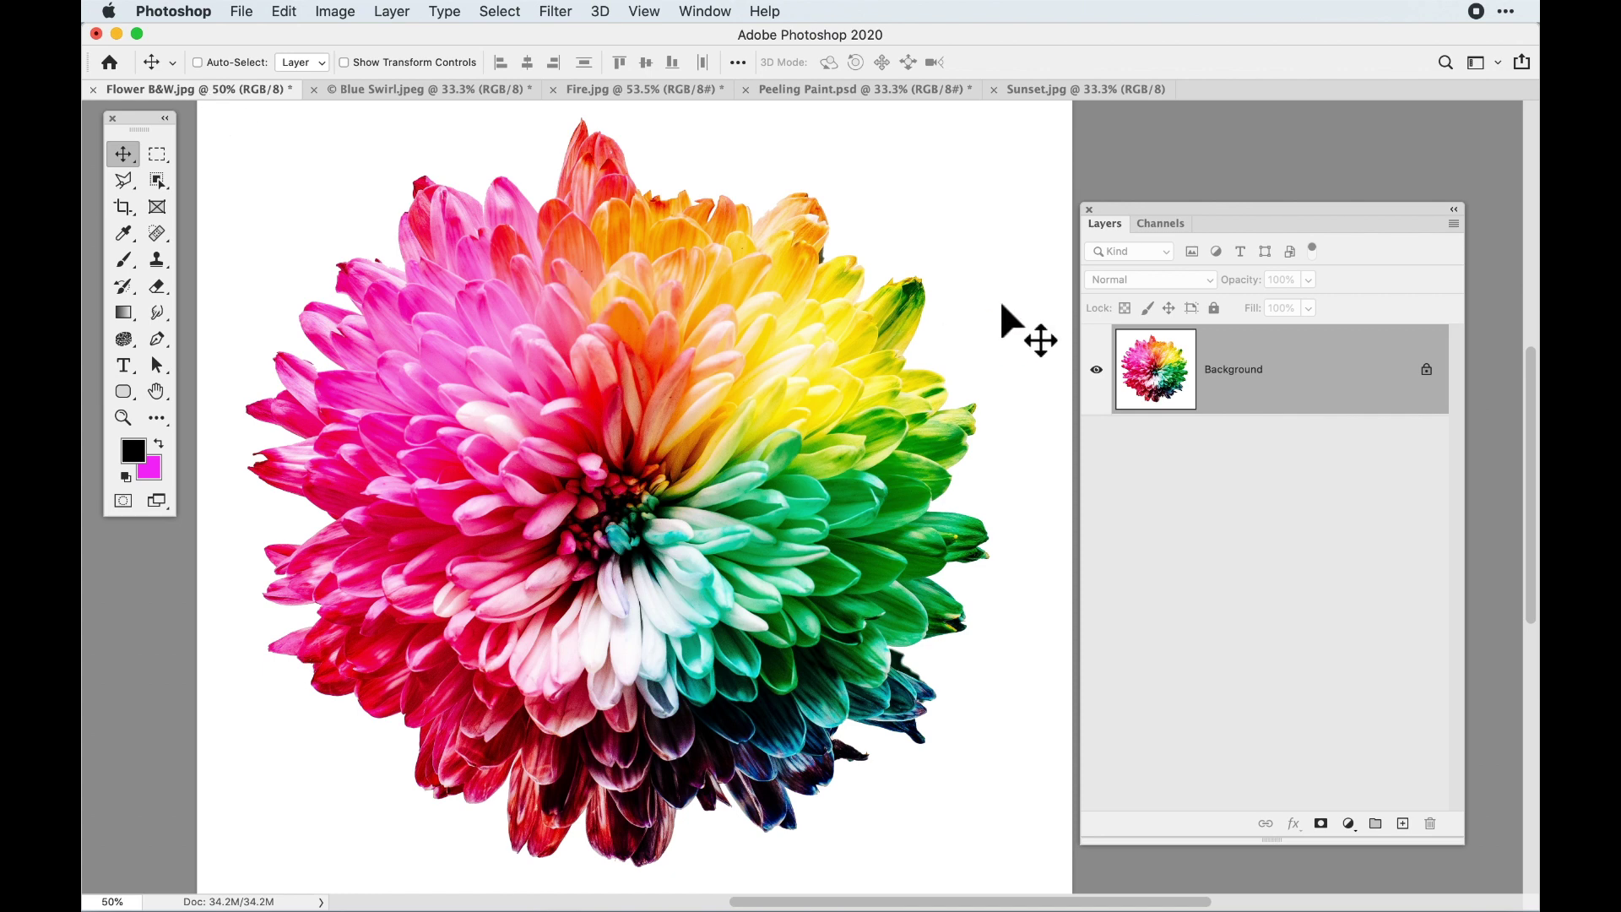
# Duplicate Background with Cmd+J, hide Background, and rename the copy 'flower'
pyautogui.rightClick(1248, 377)
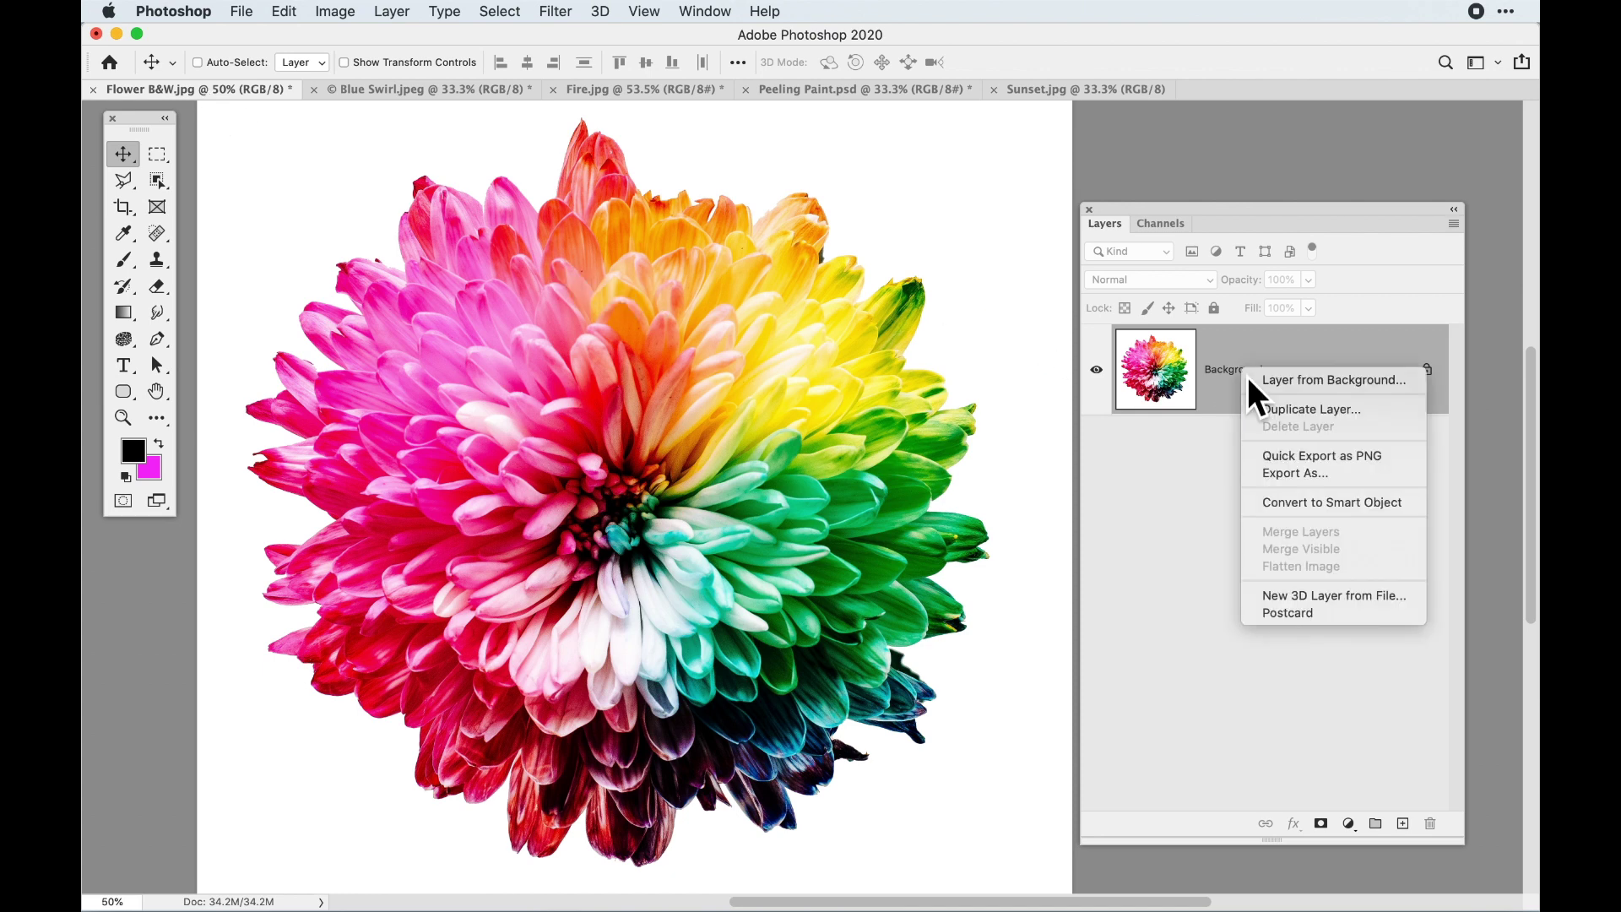
pyautogui.click(1270, 361)
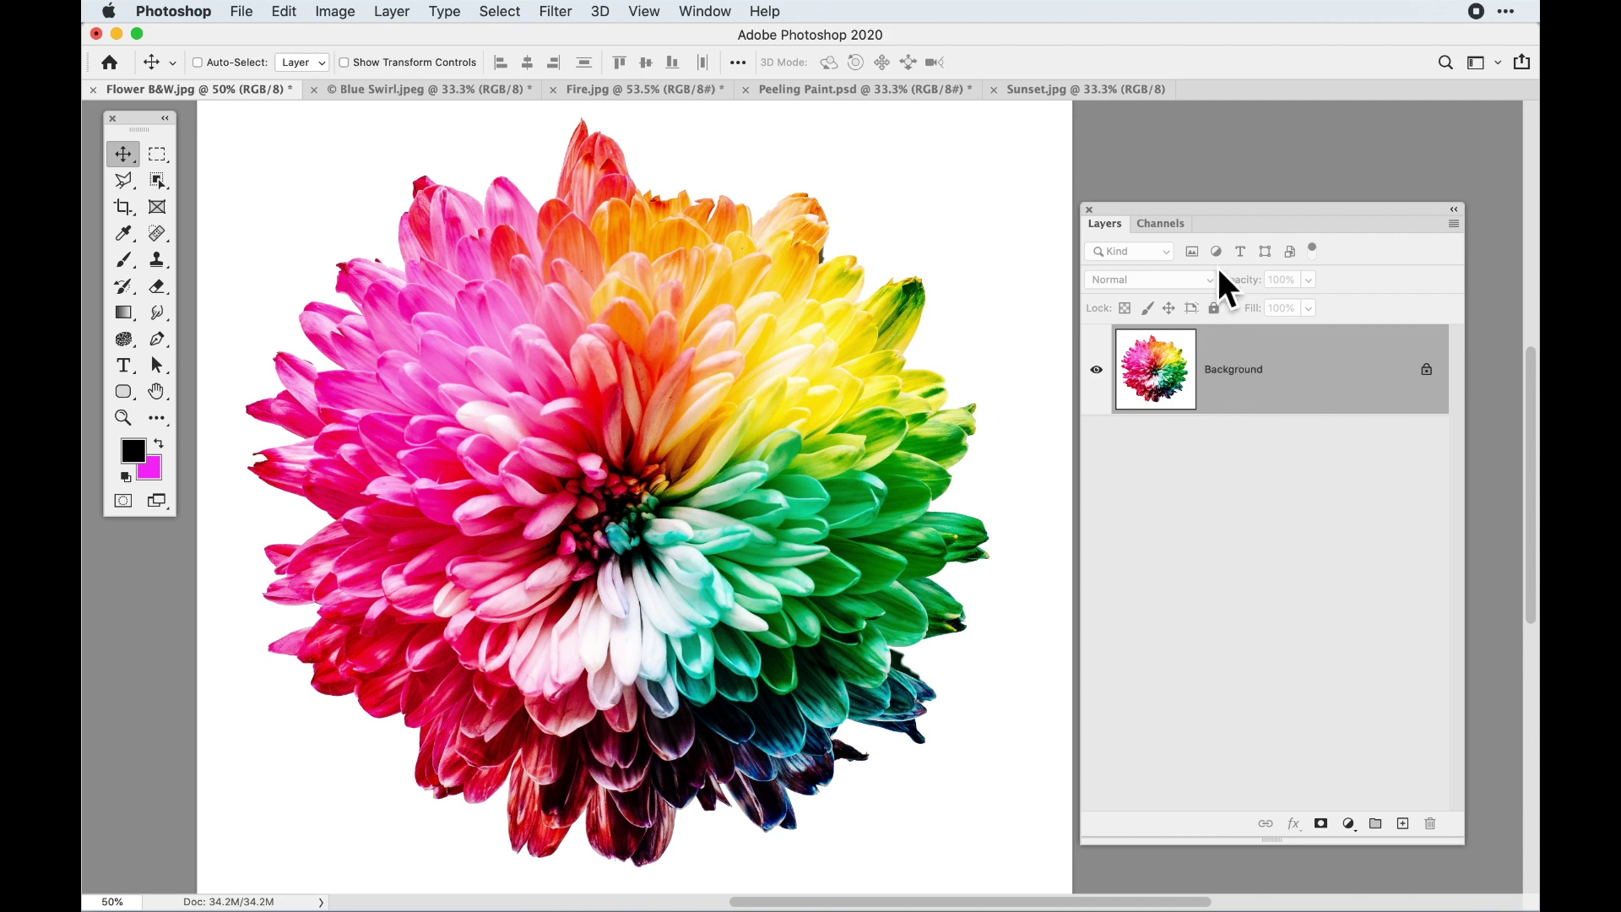
pyautogui.press('super+j')
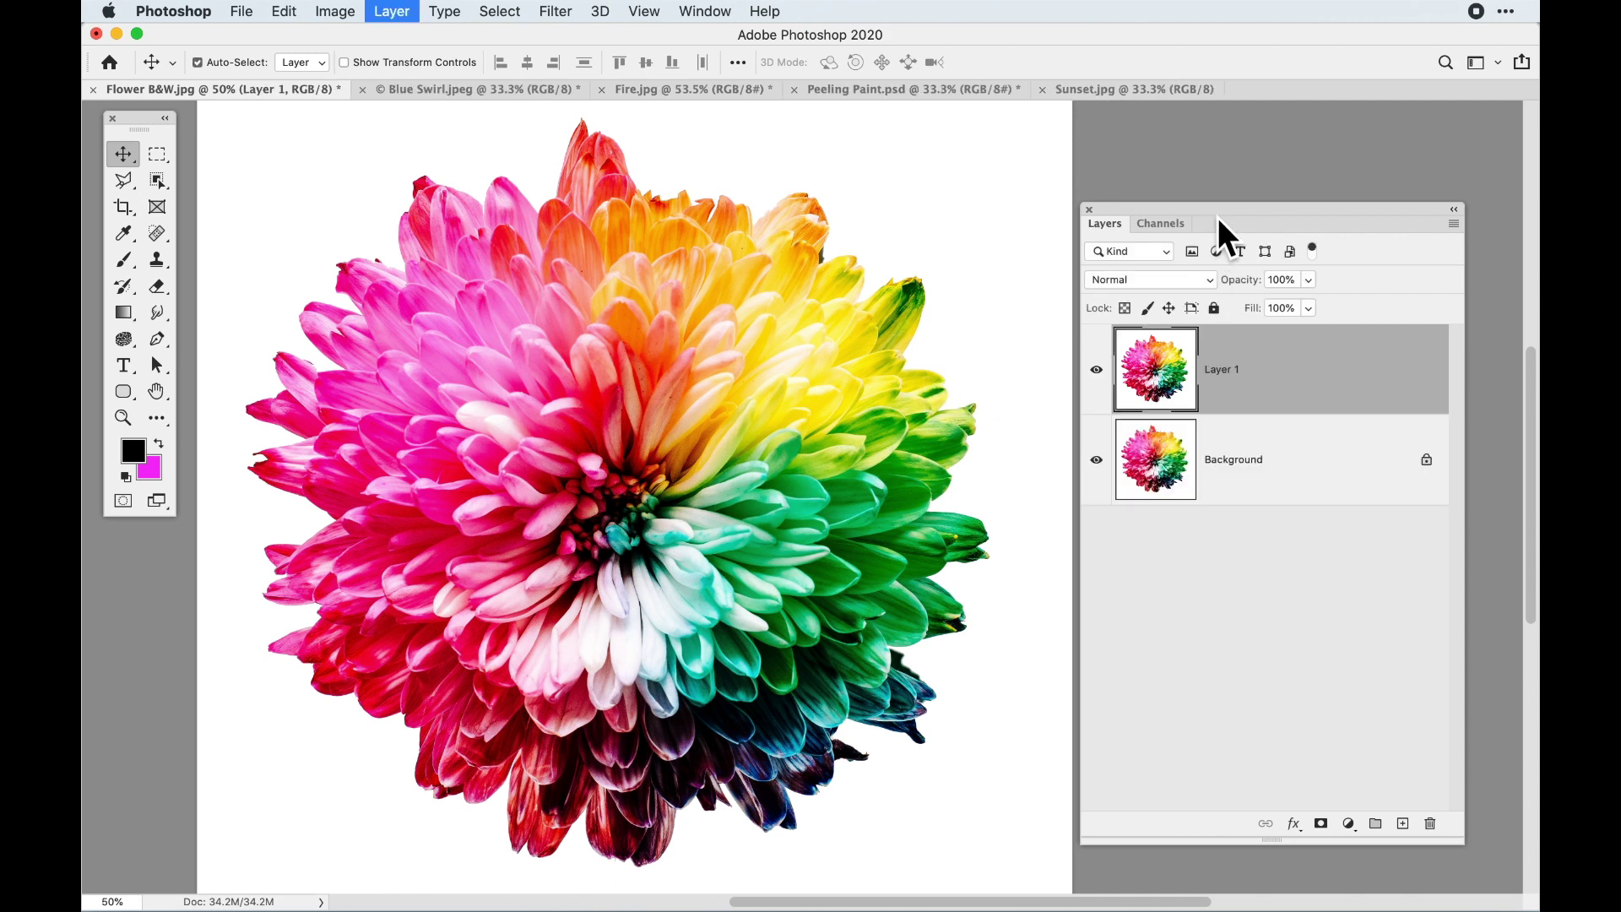
pyautogui.click(1096, 459)
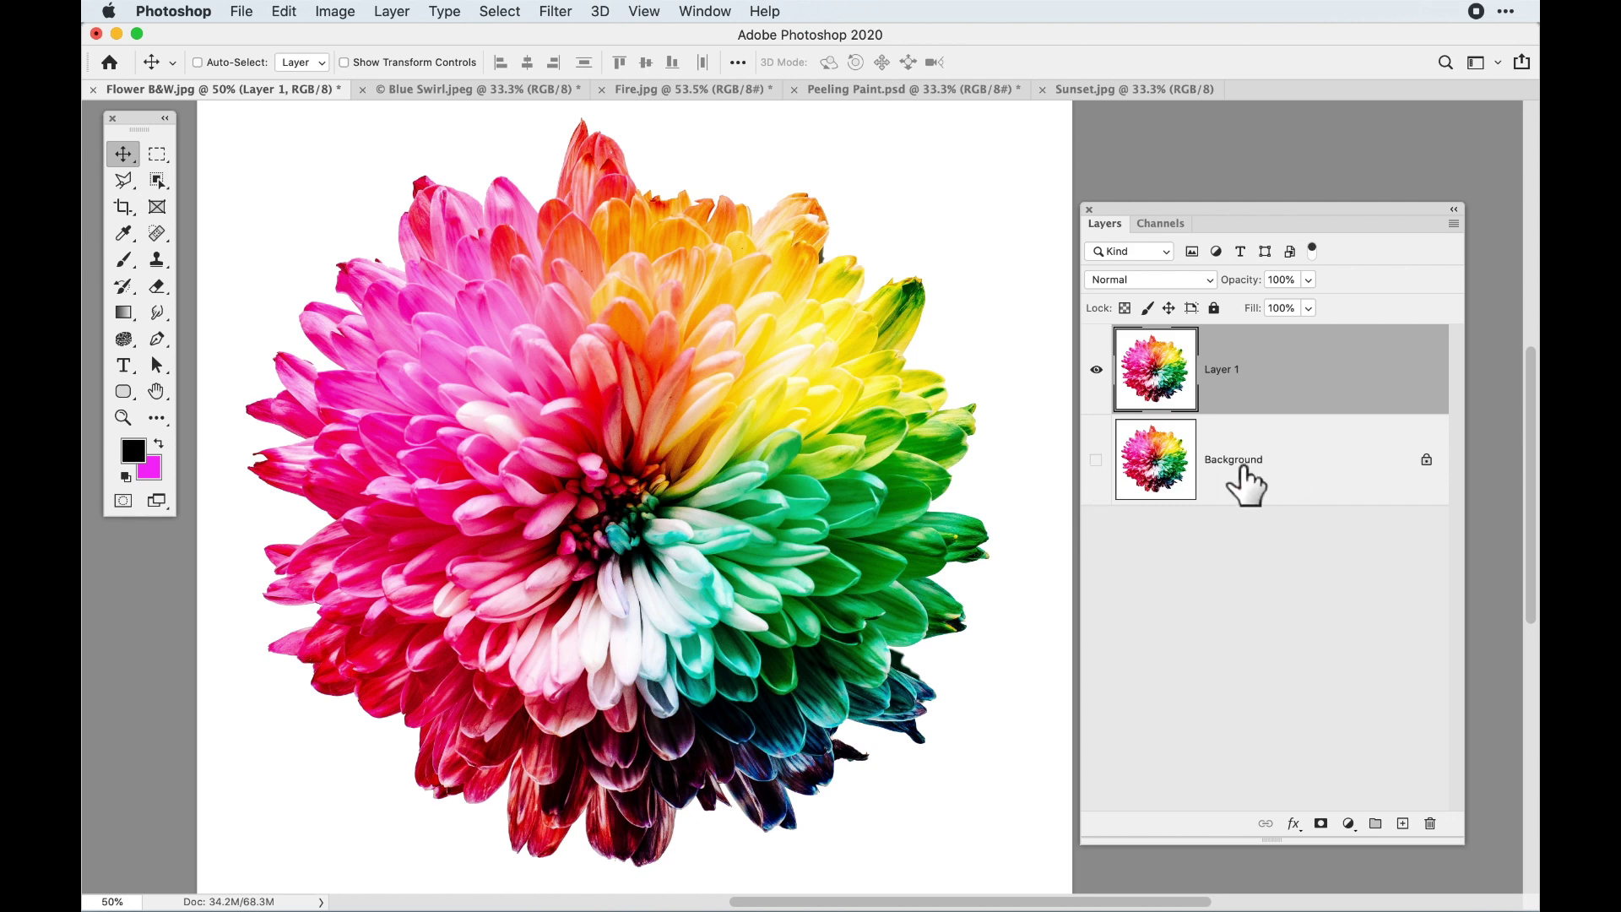
pyautogui.doubleClick(1224, 373)
pyautogui.write('flower')
pyautogui.press('Return')
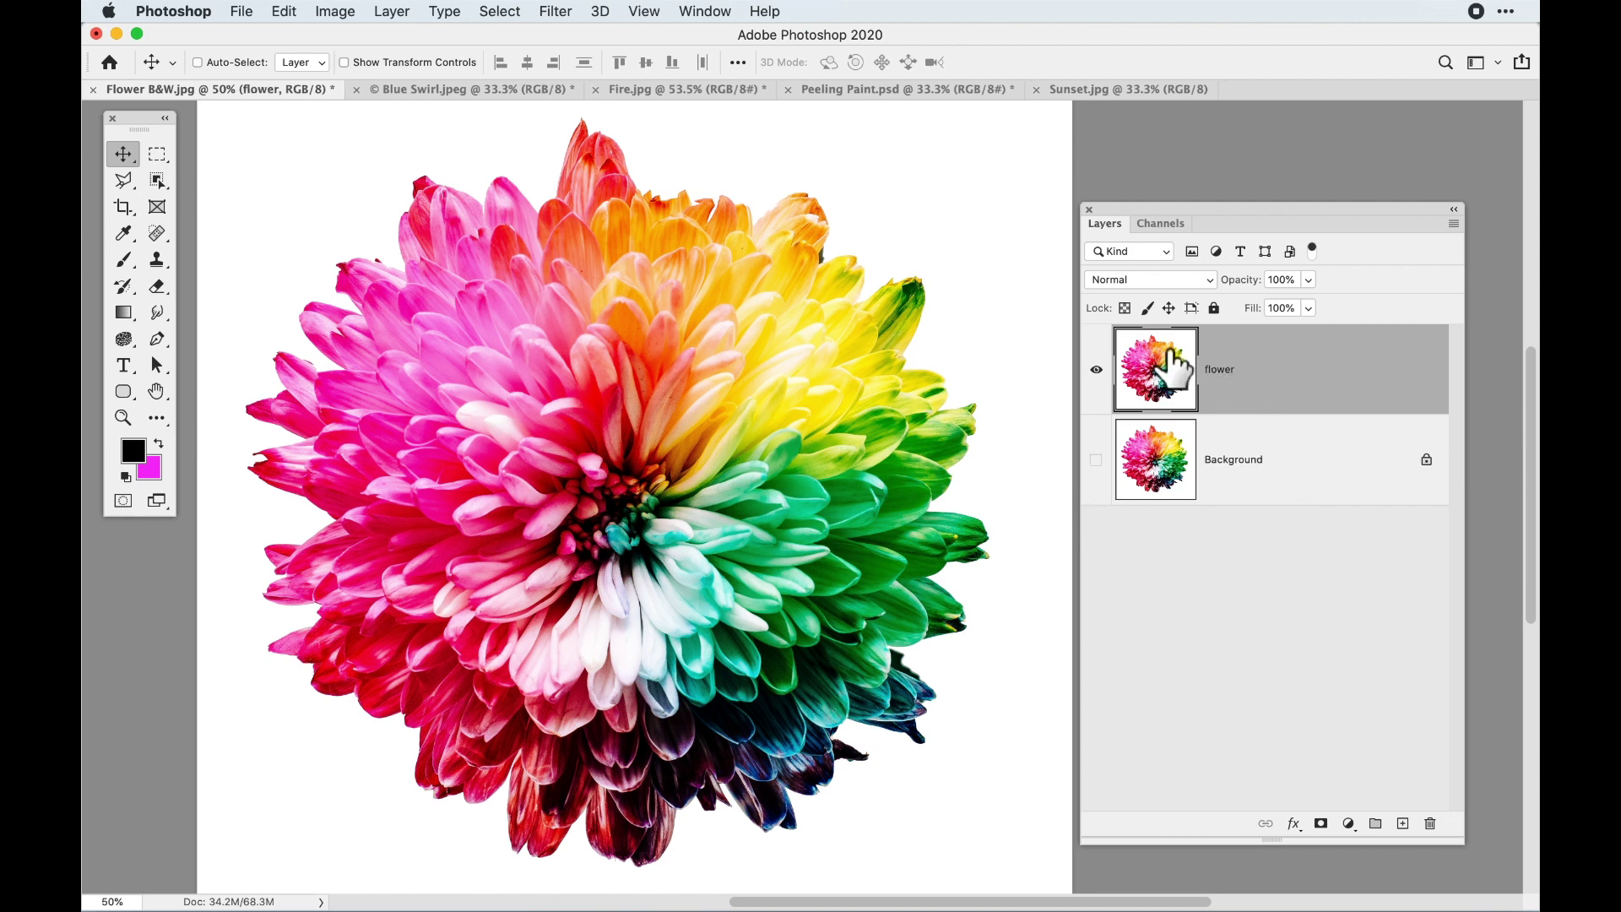
pyautogui.hscroll(1, 1003, 323)
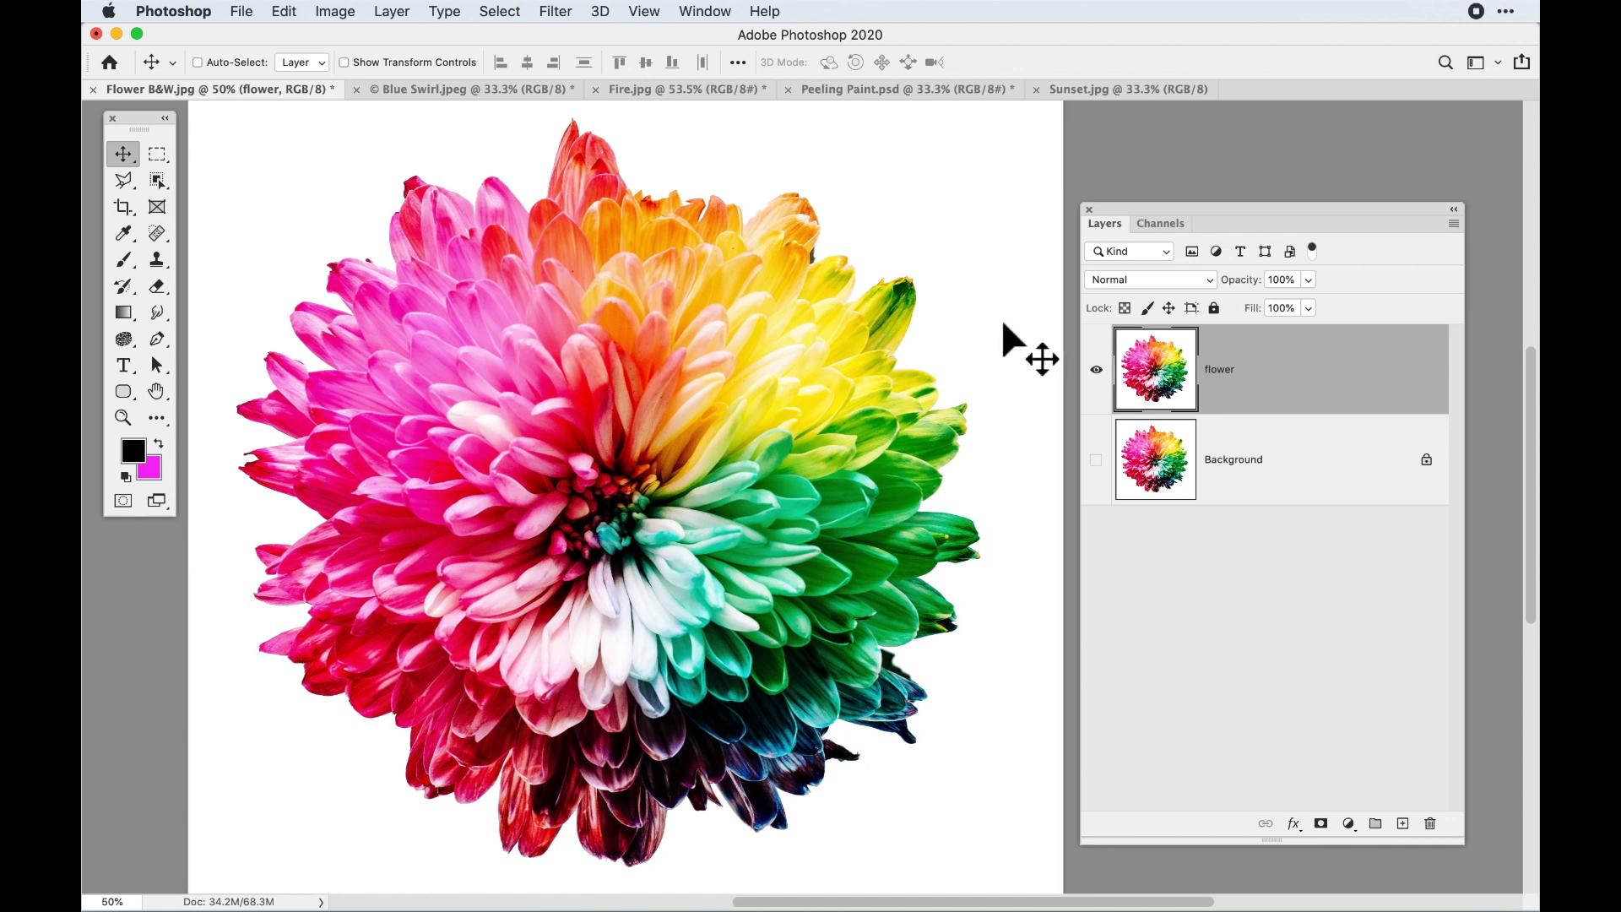
pyautogui.click(161, 185)
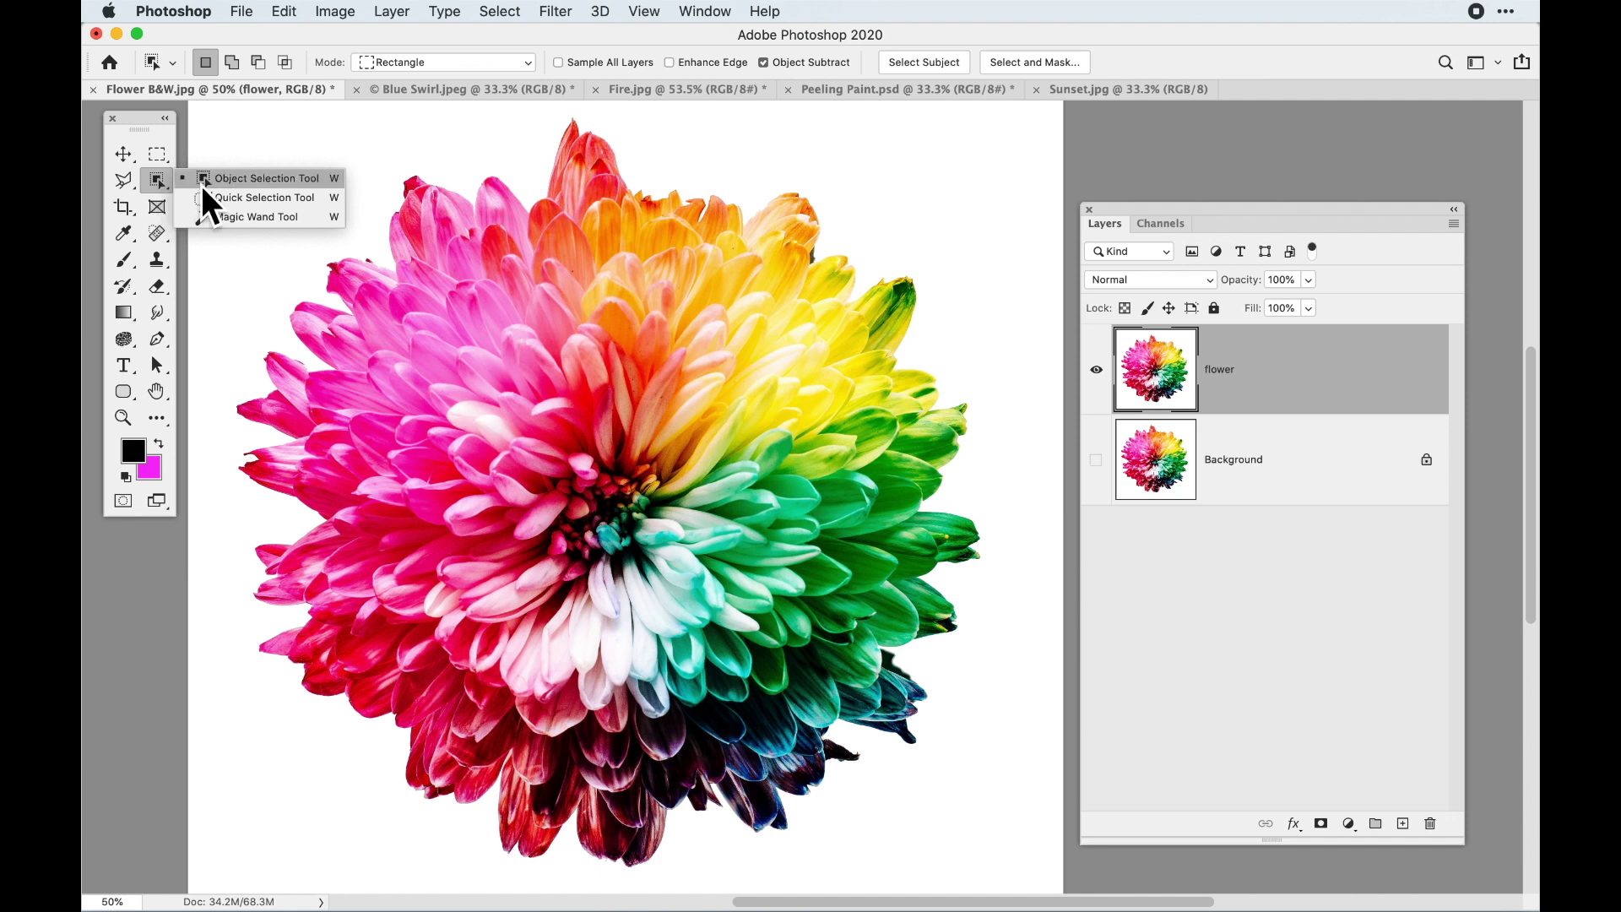
# Select the chrysanthemum with Object Selection's Select Subject and turn it into a layer mask
pyautogui.click(201, 185)
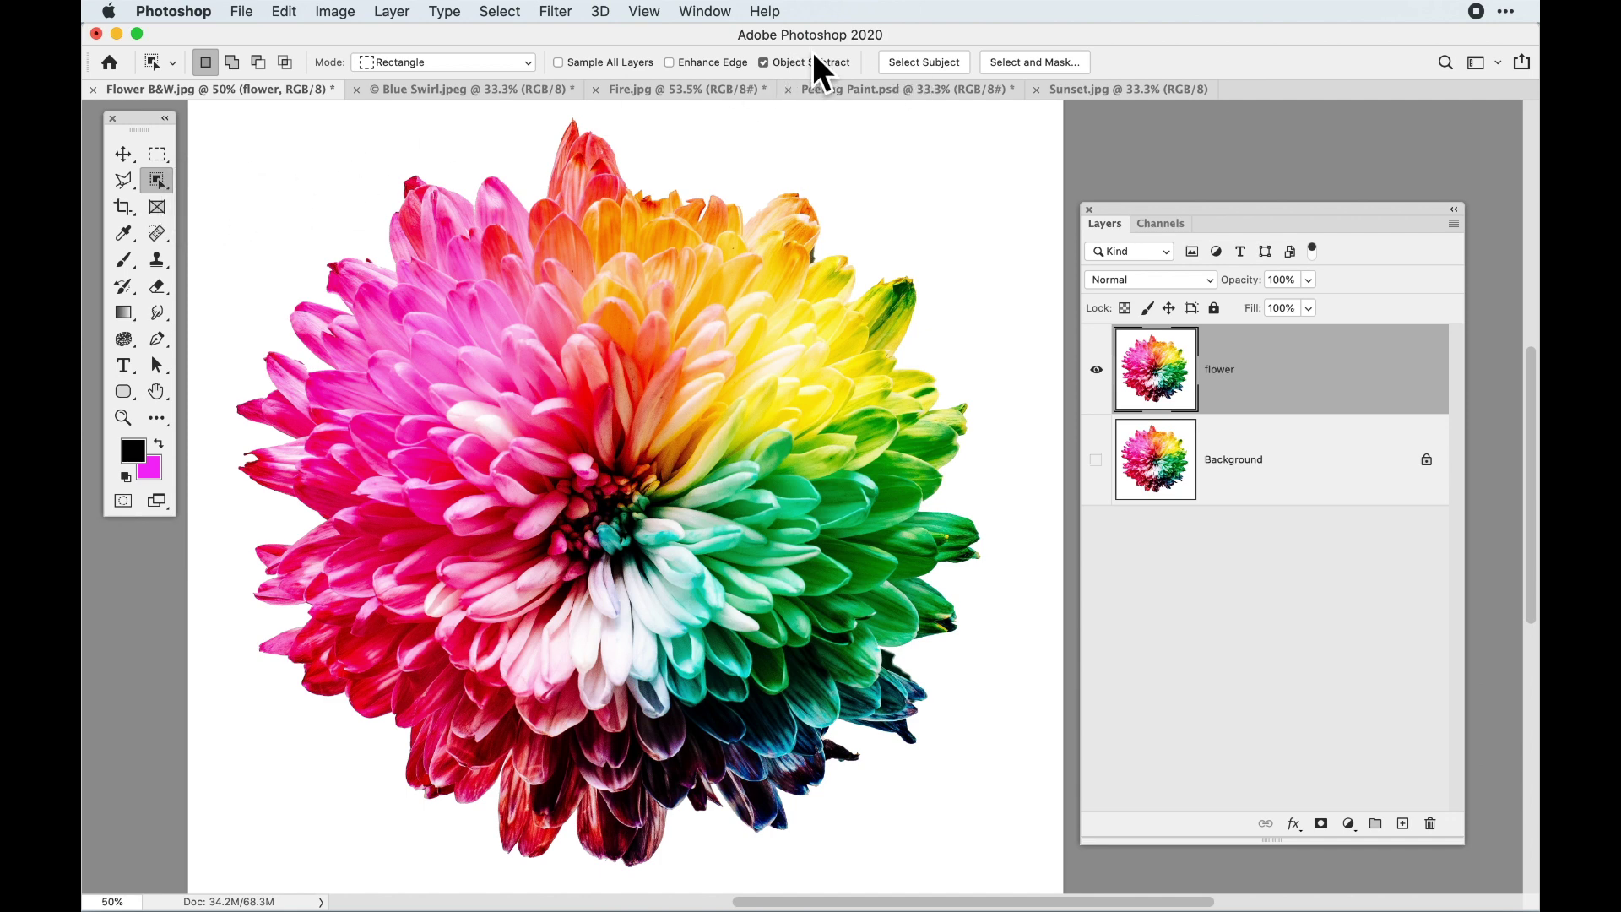
pyautogui.click(944, 66)
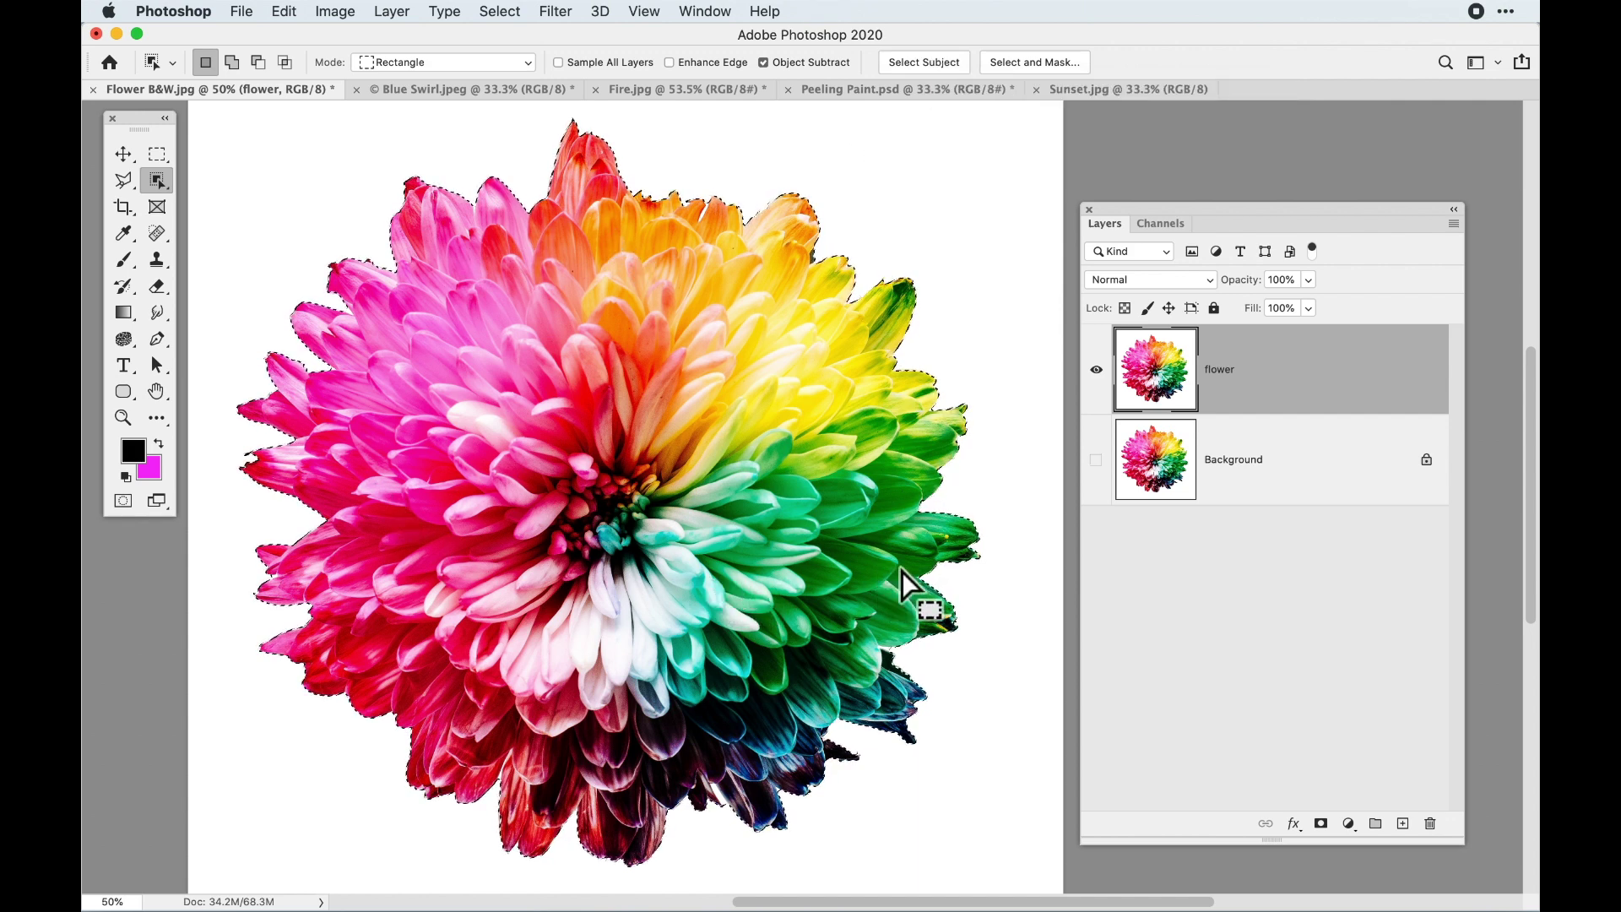
pyautogui.click(1321, 823)
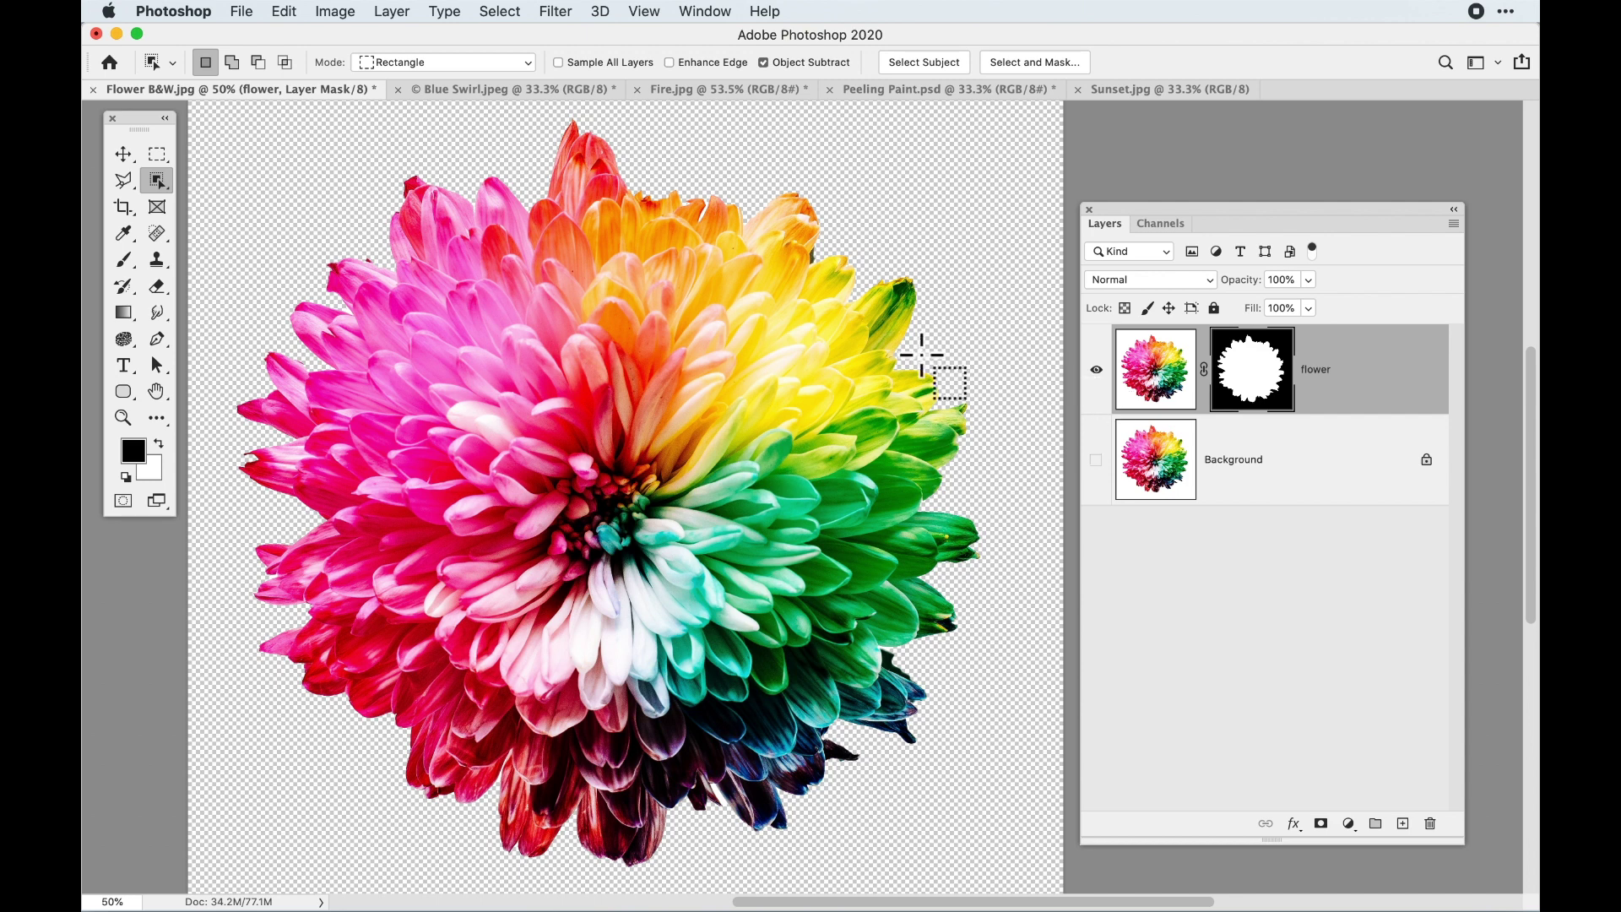
# Target the flower layer's pixels instead of its mask and desaturate them to black and white
pyautogui.click(346, 10)
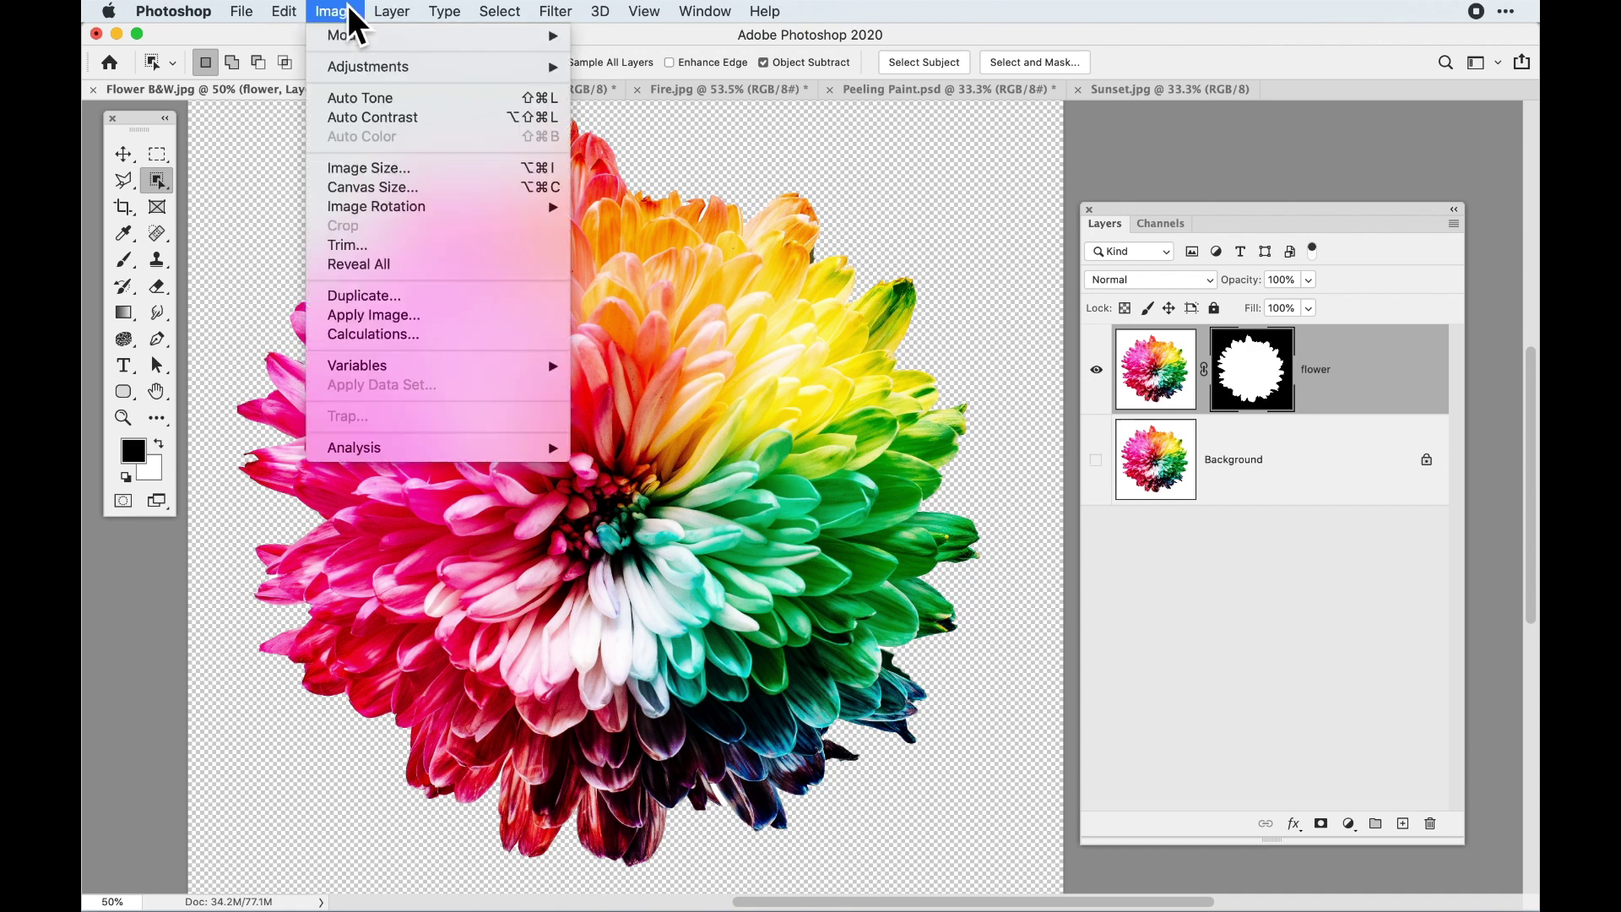
pyautogui.moveTo(358, 64)
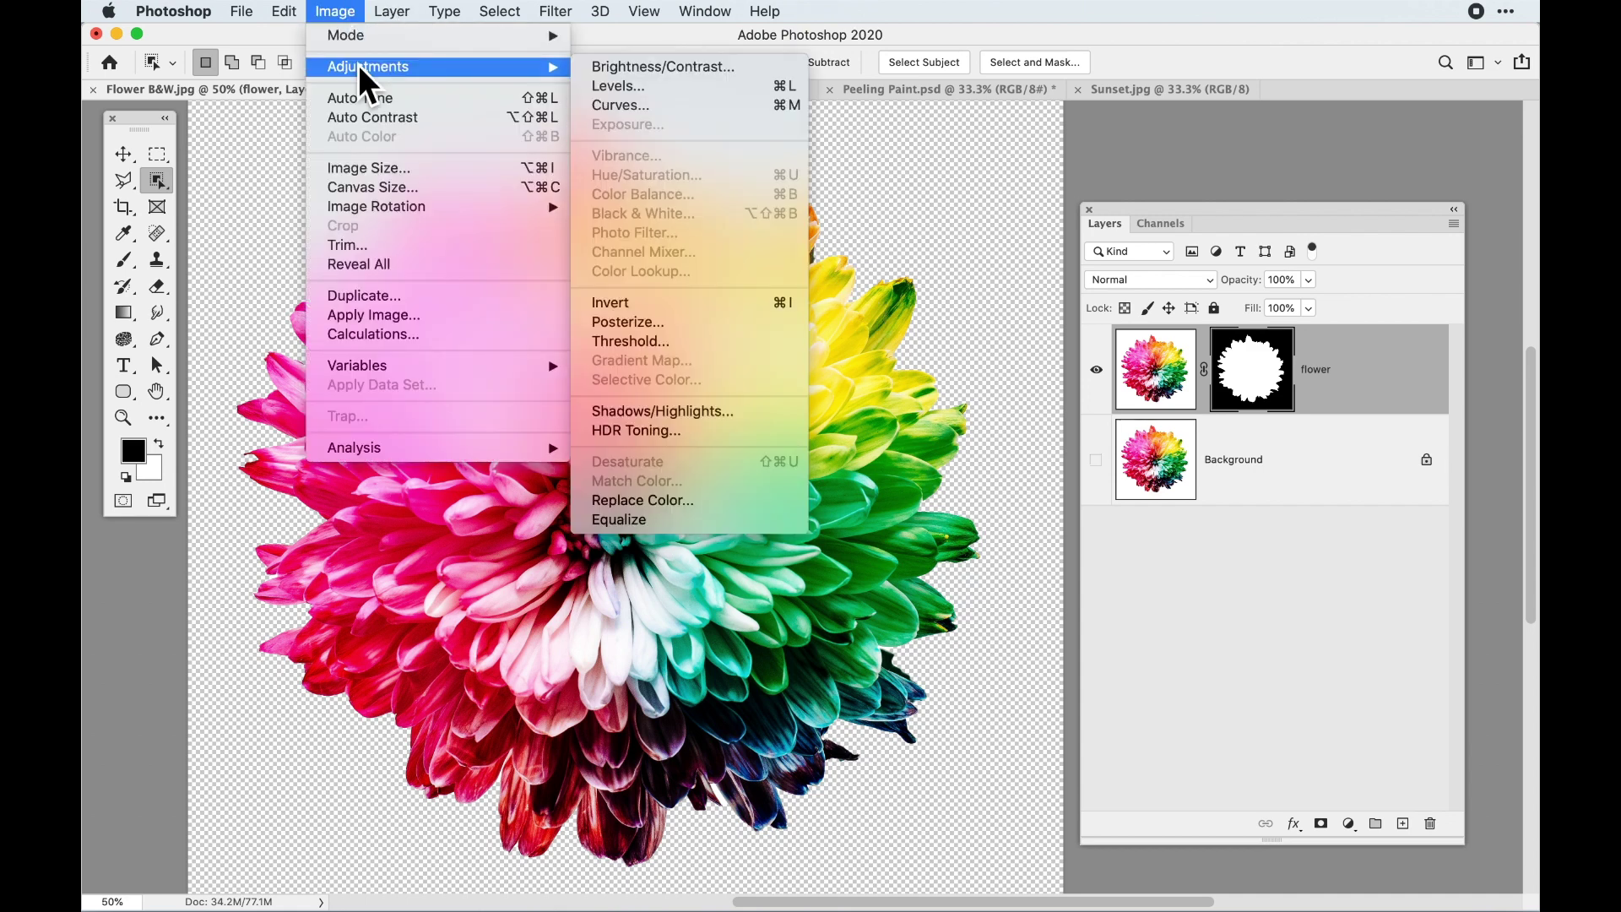
pyautogui.click(1098, 380)
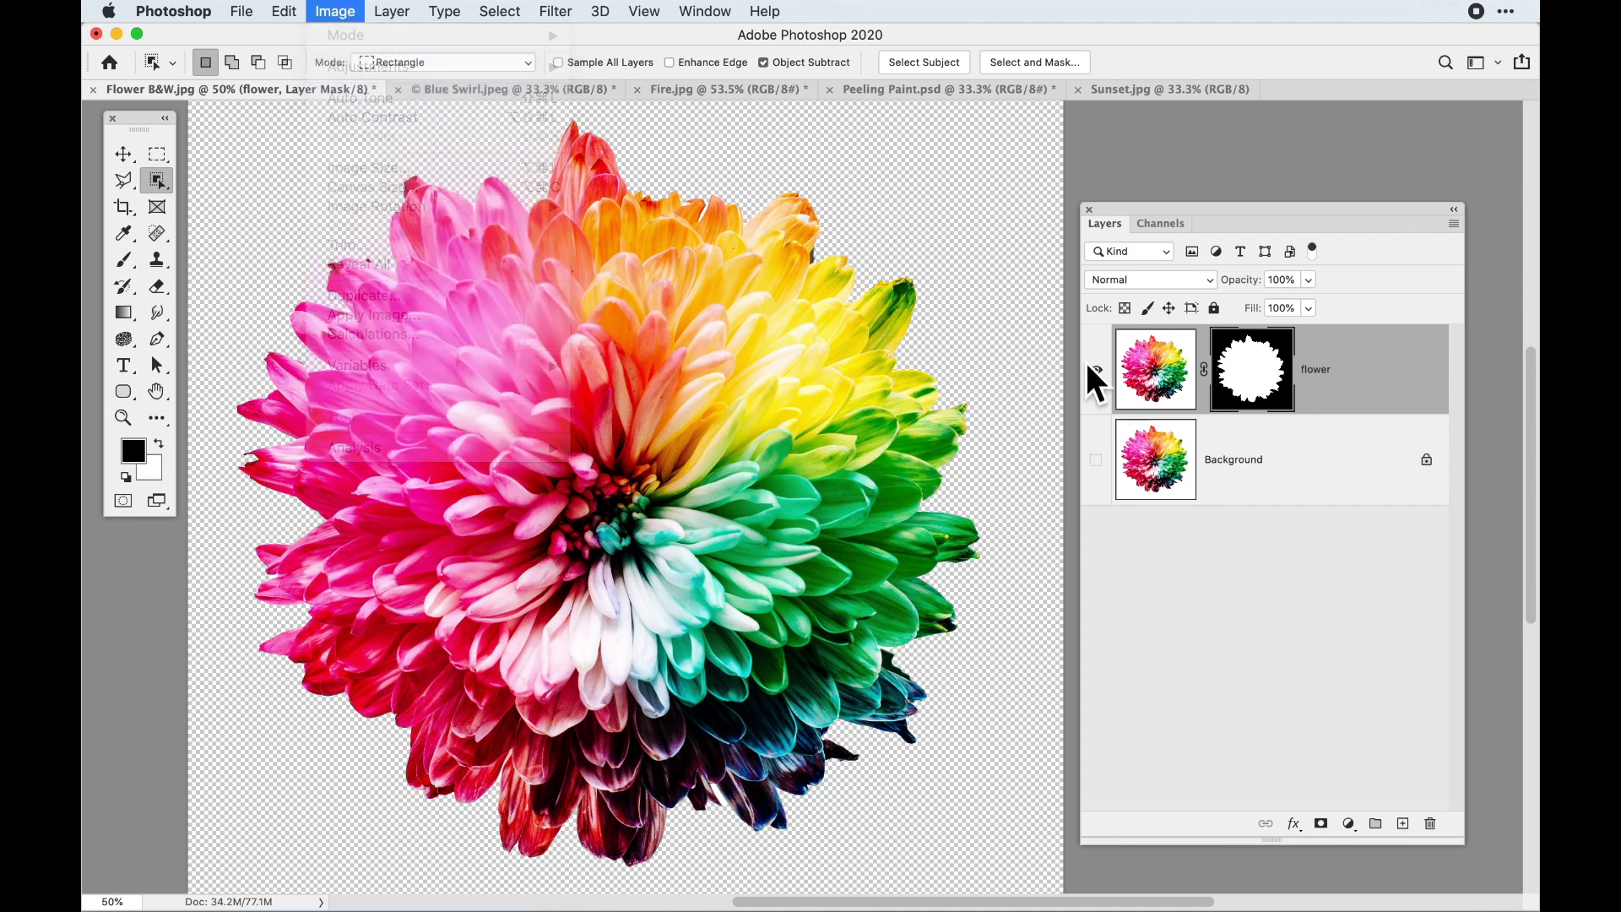
pyautogui.click(1170, 385)
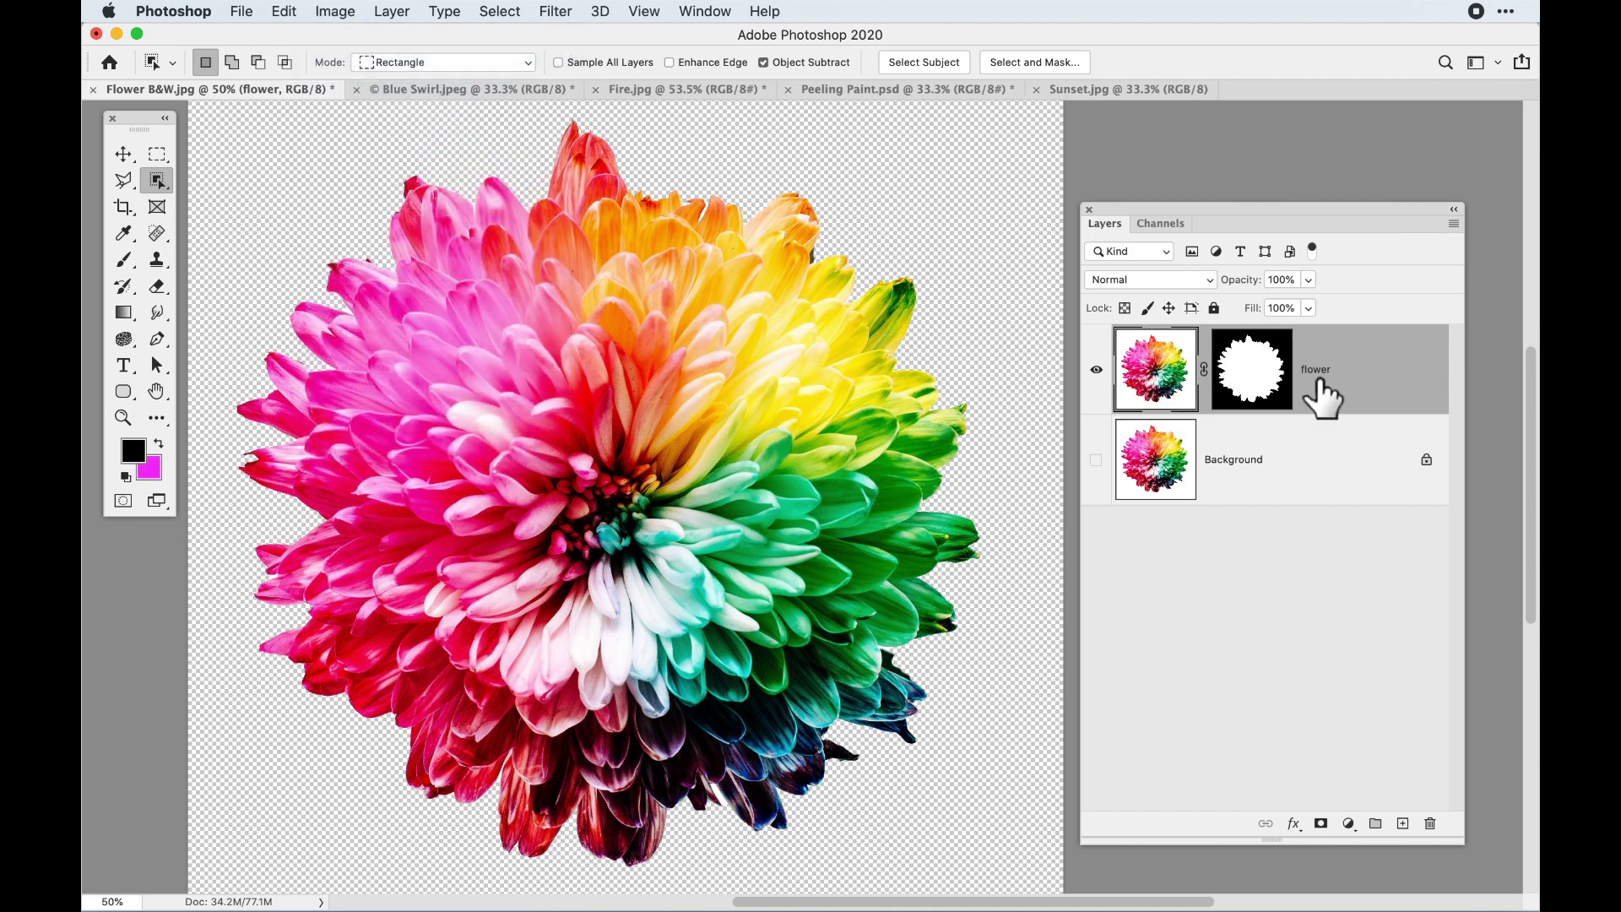
pyautogui.click(346, 12)
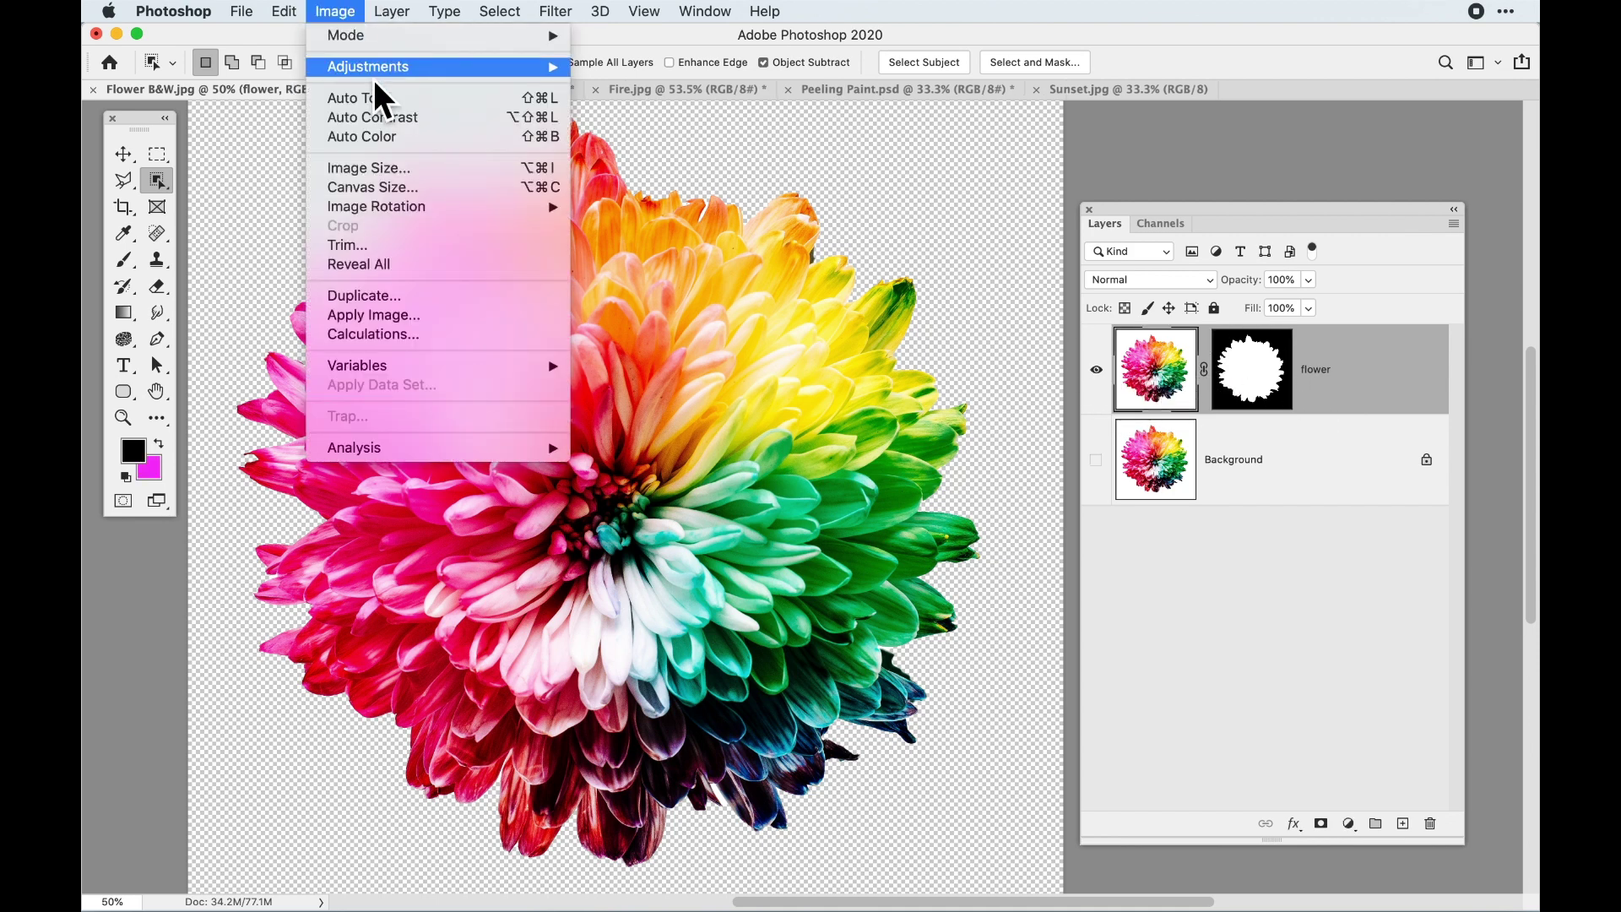
pyautogui.moveTo(397, 67)
pyautogui.click(661, 462)
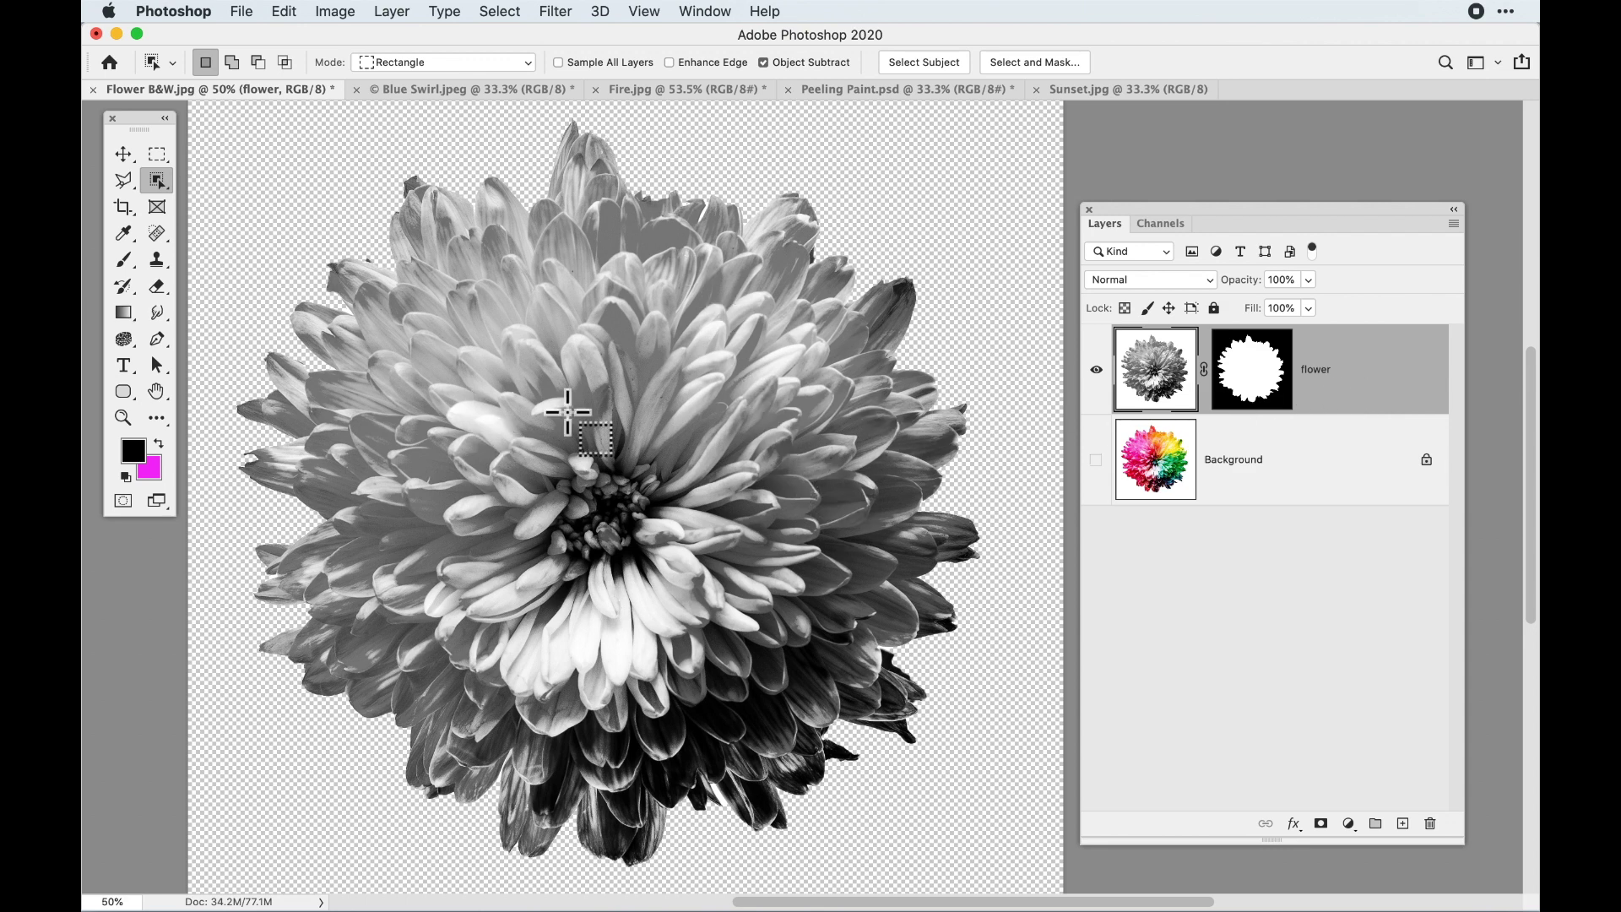
pyautogui.moveTo(648, 520); pyautogui.dragTo(838, 673)
# Zoom to about 167% on the lower-right petals and bring up the Filter menu
pyautogui.moveTo(939, 748); pyautogui.dragTo(1011, 723)
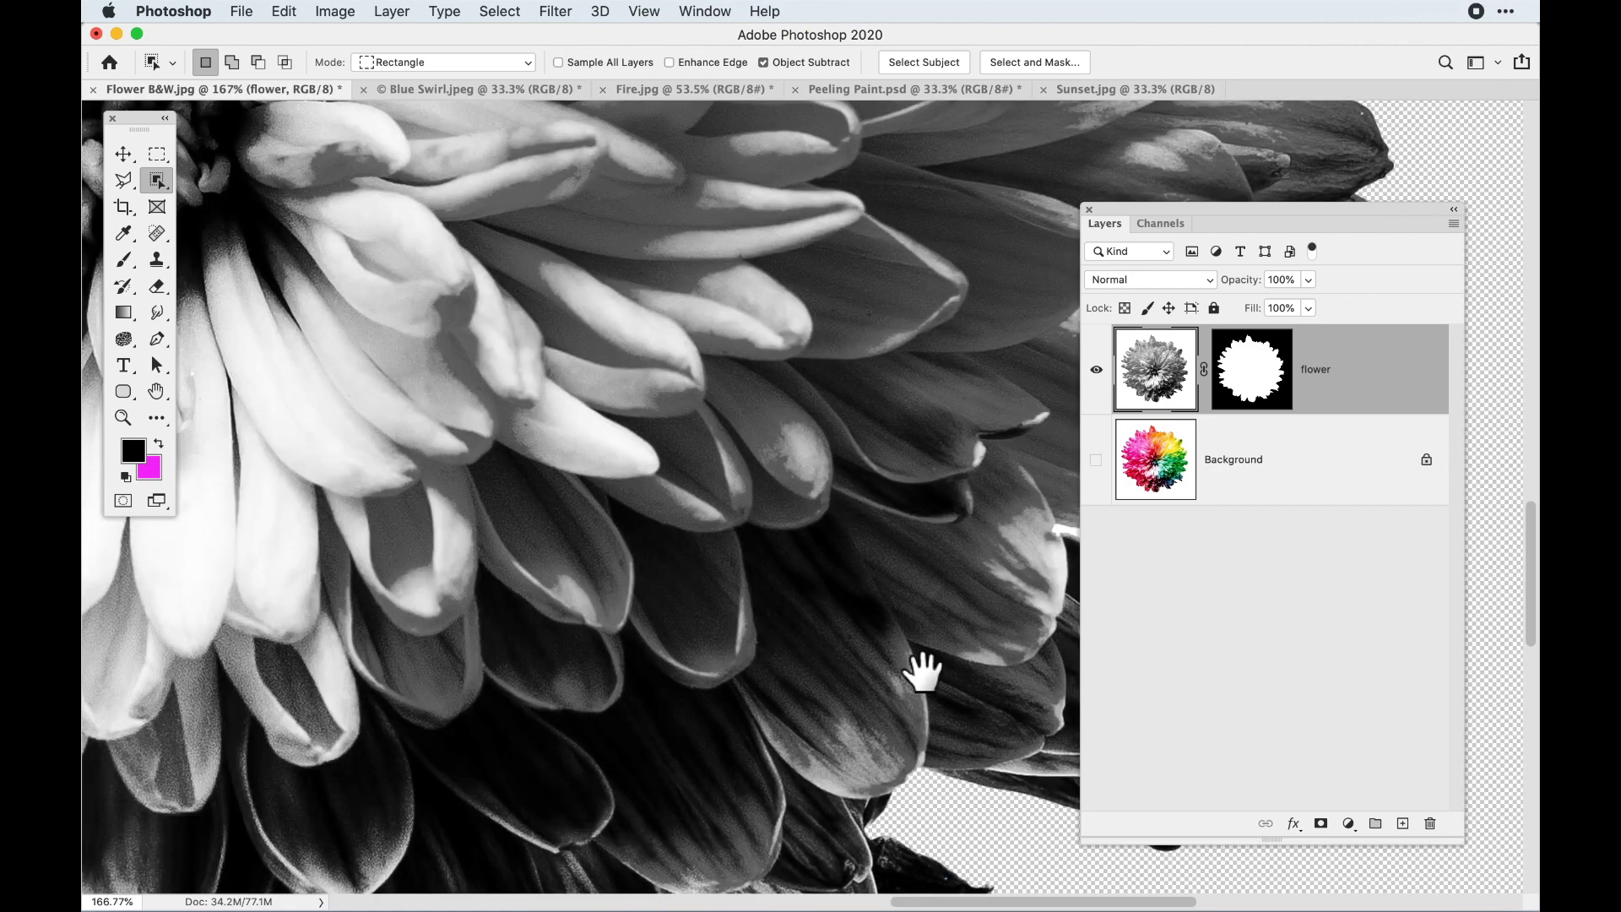
pyautogui.moveTo(915, 662); pyautogui.dragTo(645, 677)
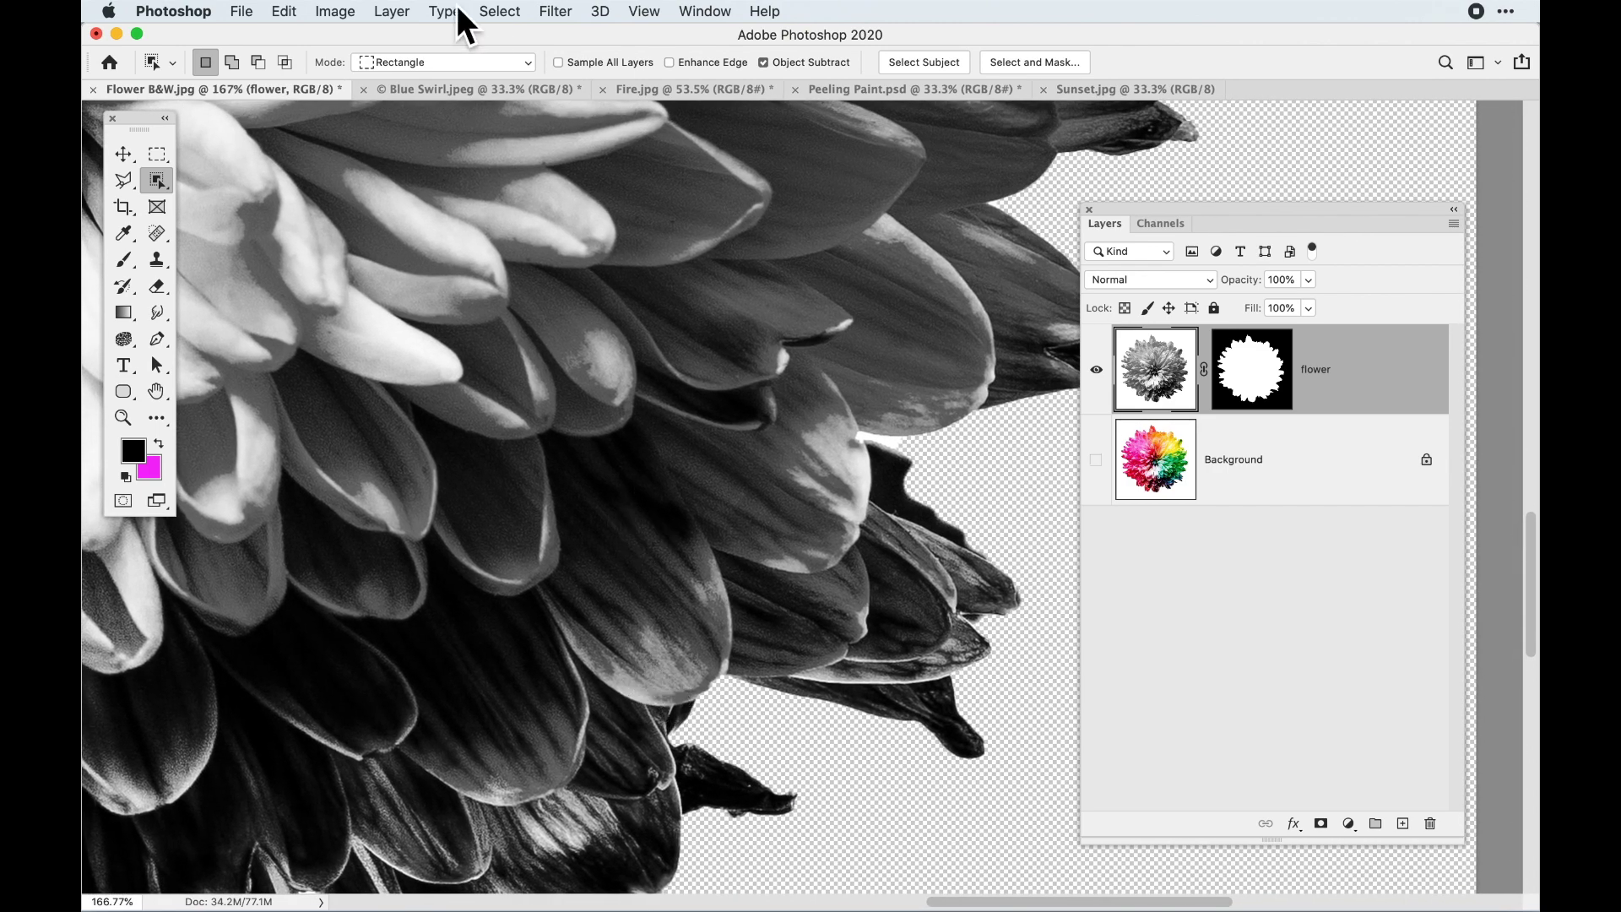
pyautogui.click(555, 10)
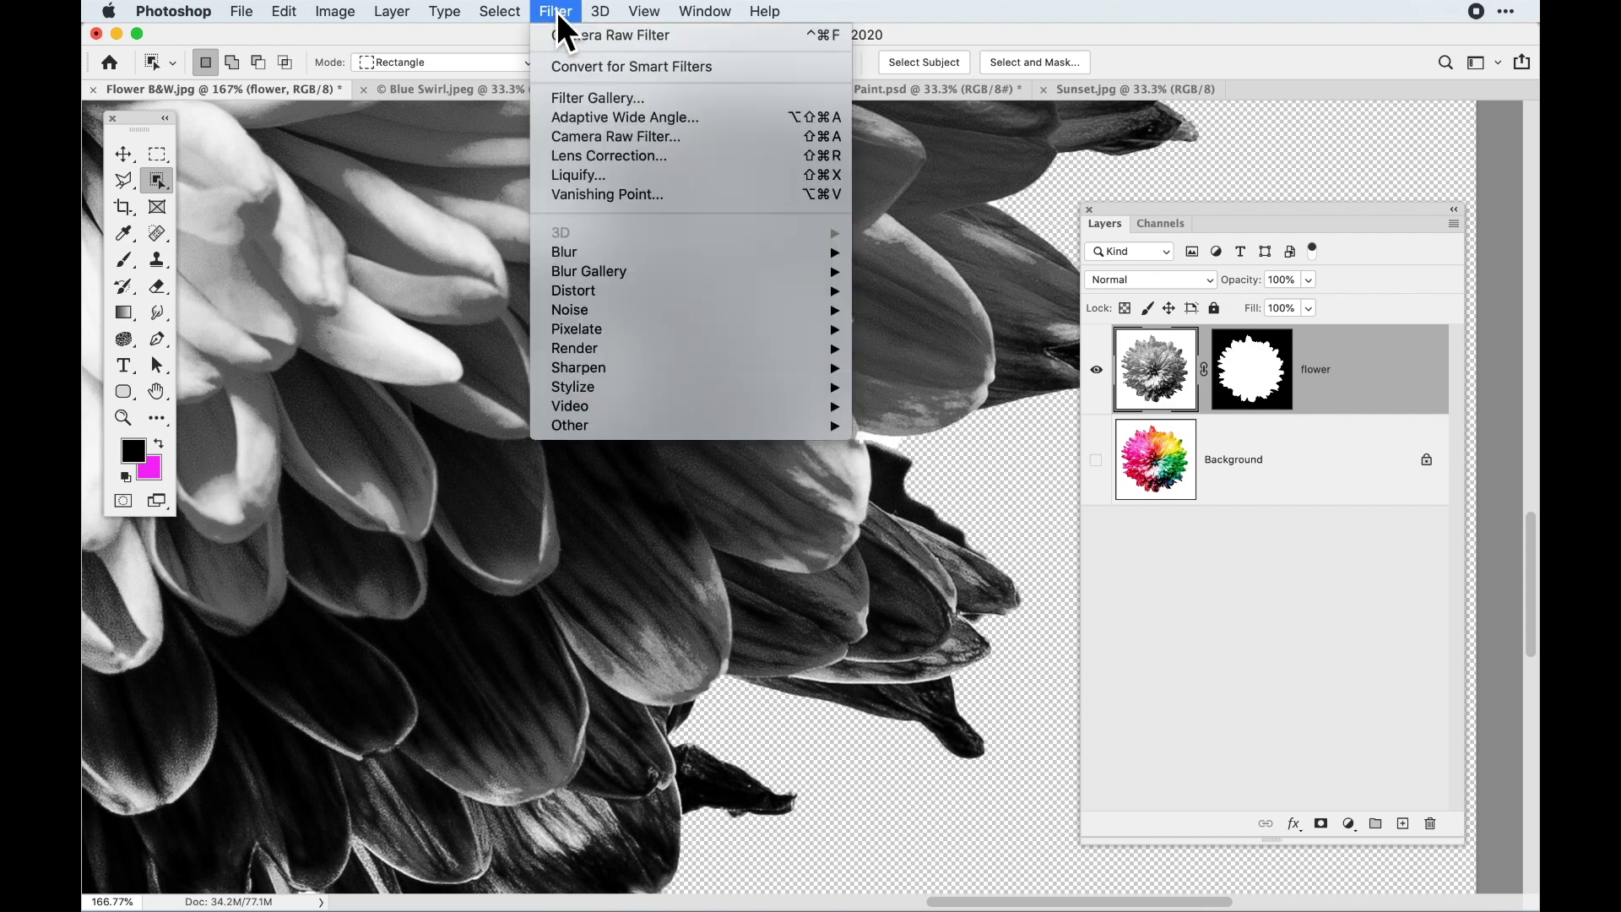
# Open Camera Raw Filter, zoom the preview onto the petals, and set Texture to -100
pyautogui.click(600, 139)
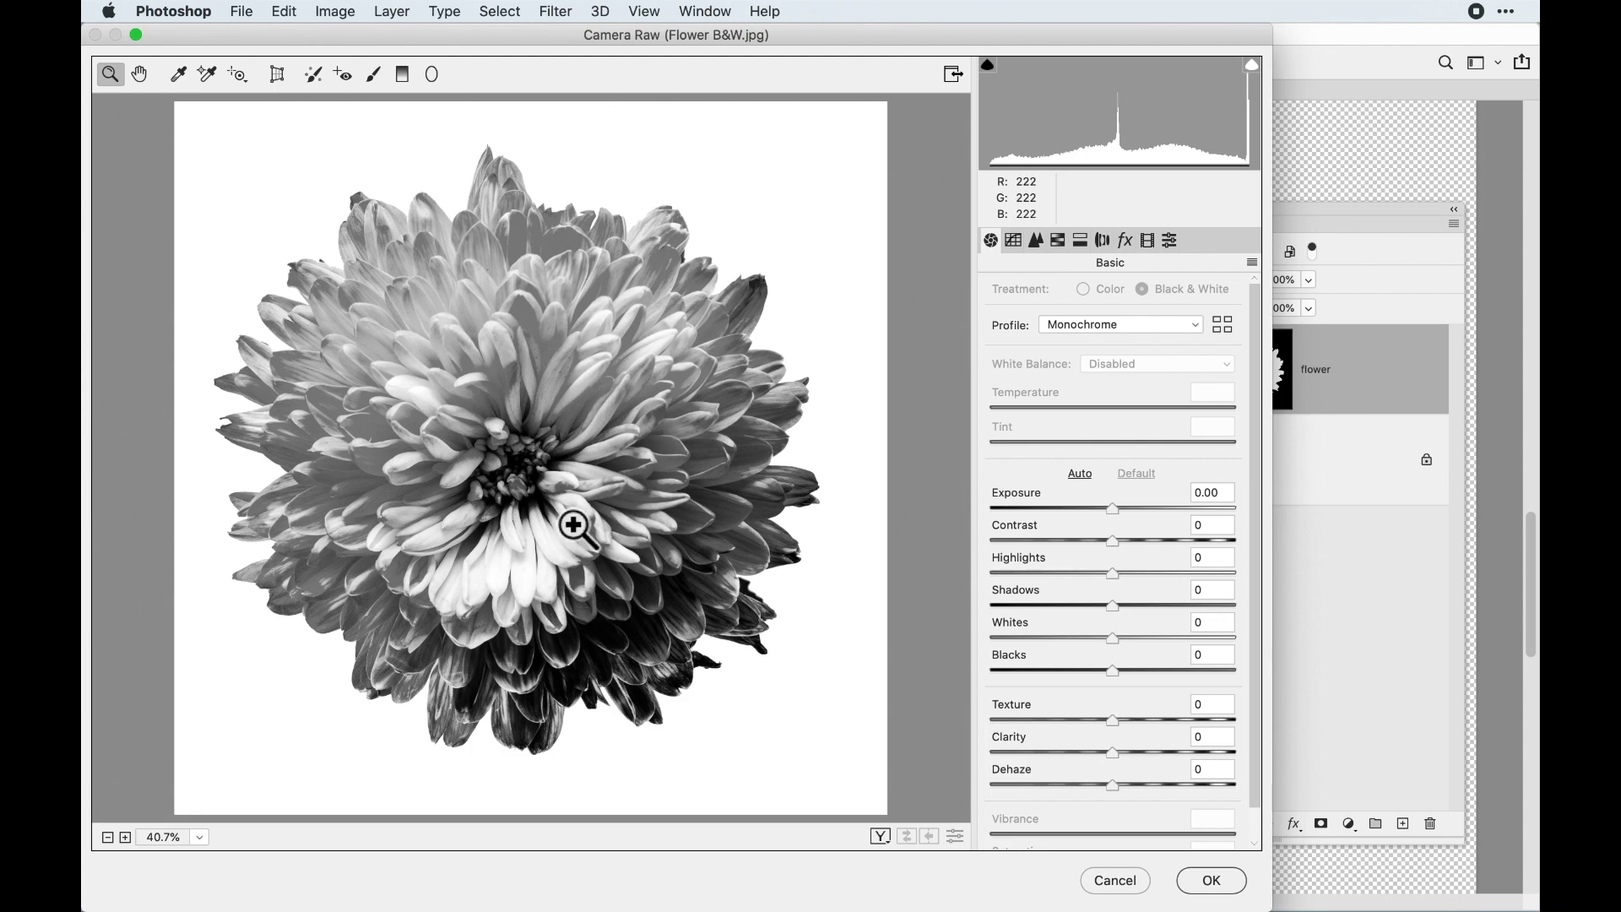
pyautogui.moveTo(571, 525); pyautogui.dragTo(723, 619)
pyautogui.moveTo(789, 712); pyautogui.dragTo(315, 239)
pyautogui.moveTo(519, 638); pyautogui.dragTo(352, 474)
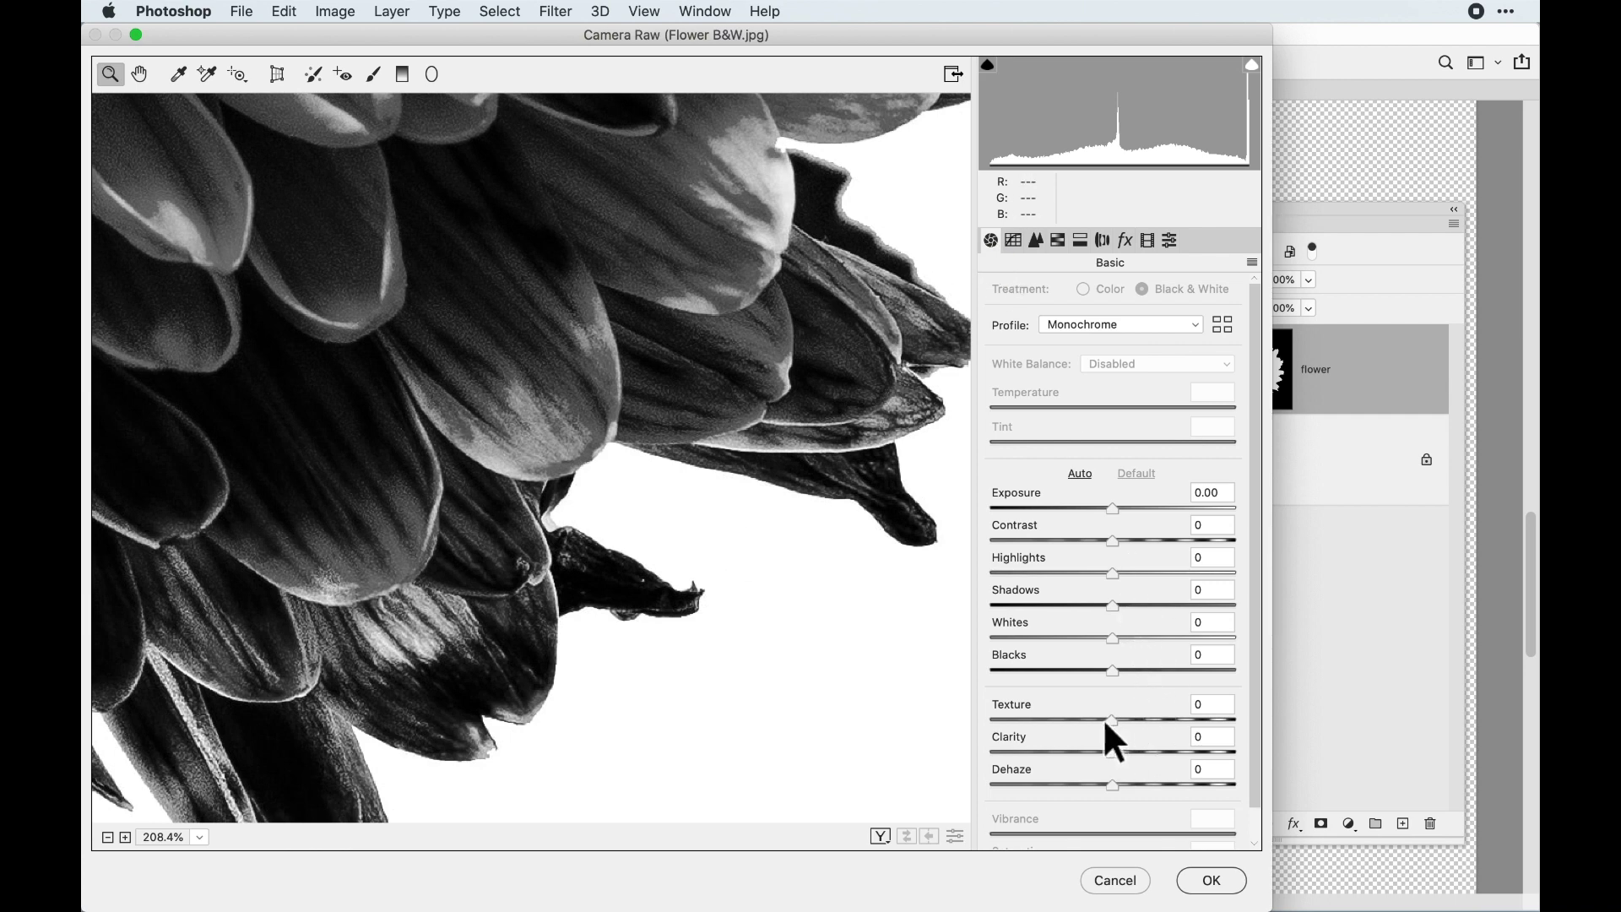
pyautogui.moveTo(1102, 718); pyautogui.dragTo(886, 718)
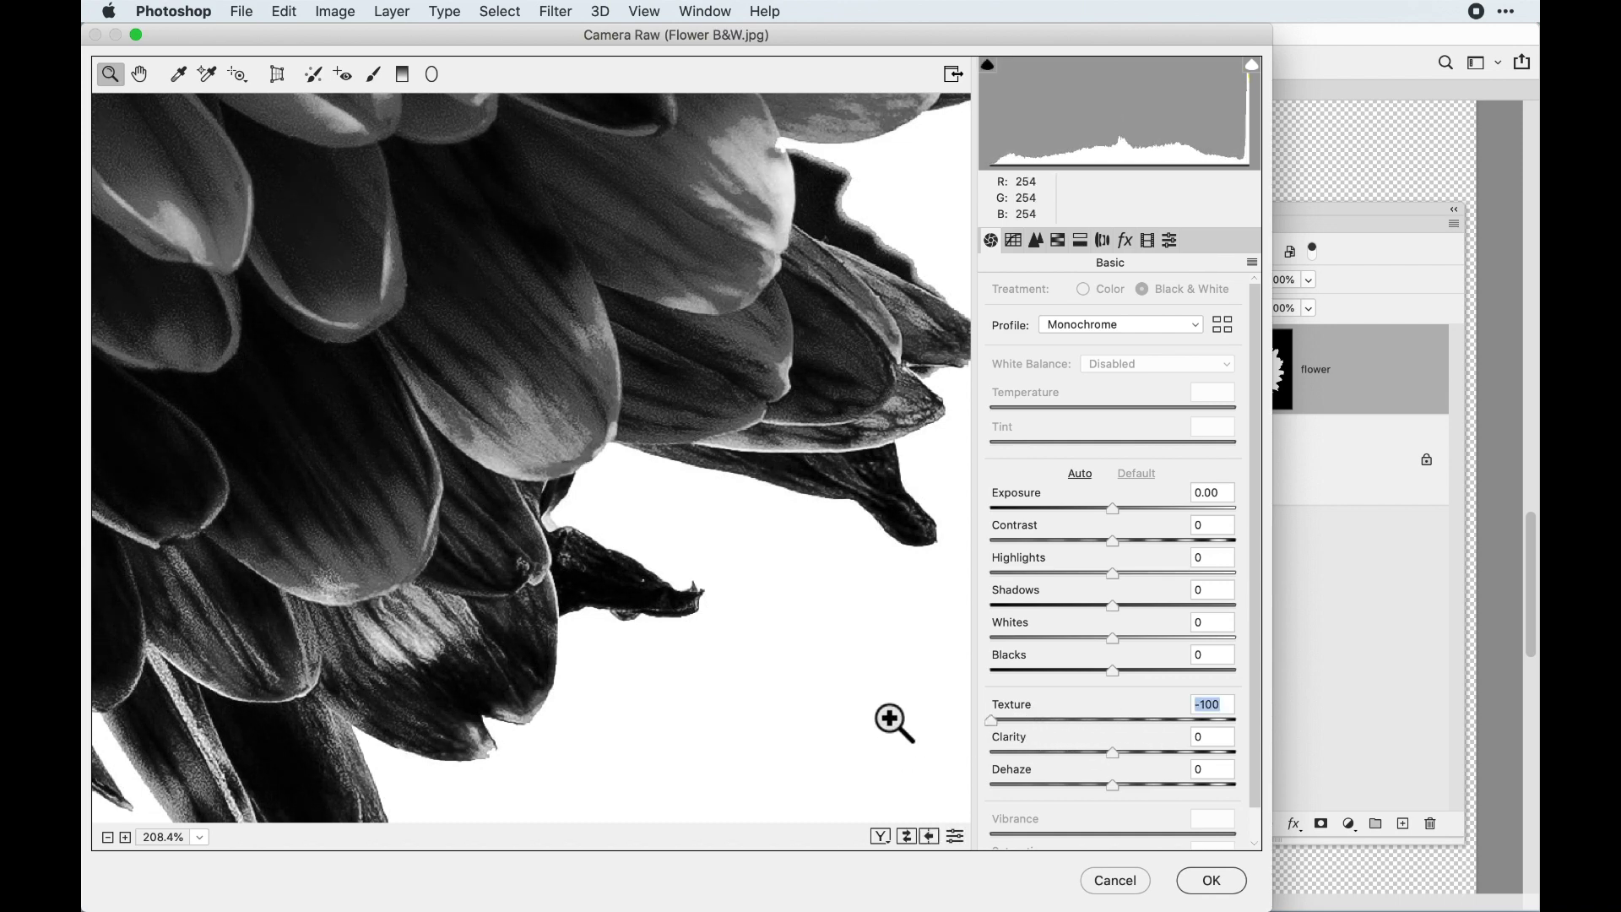
# Set Detail noise reduction to Luminance 100, Luminance Detail 0, Luminance Contrast 0, and apply
pyautogui.click(1039, 243)
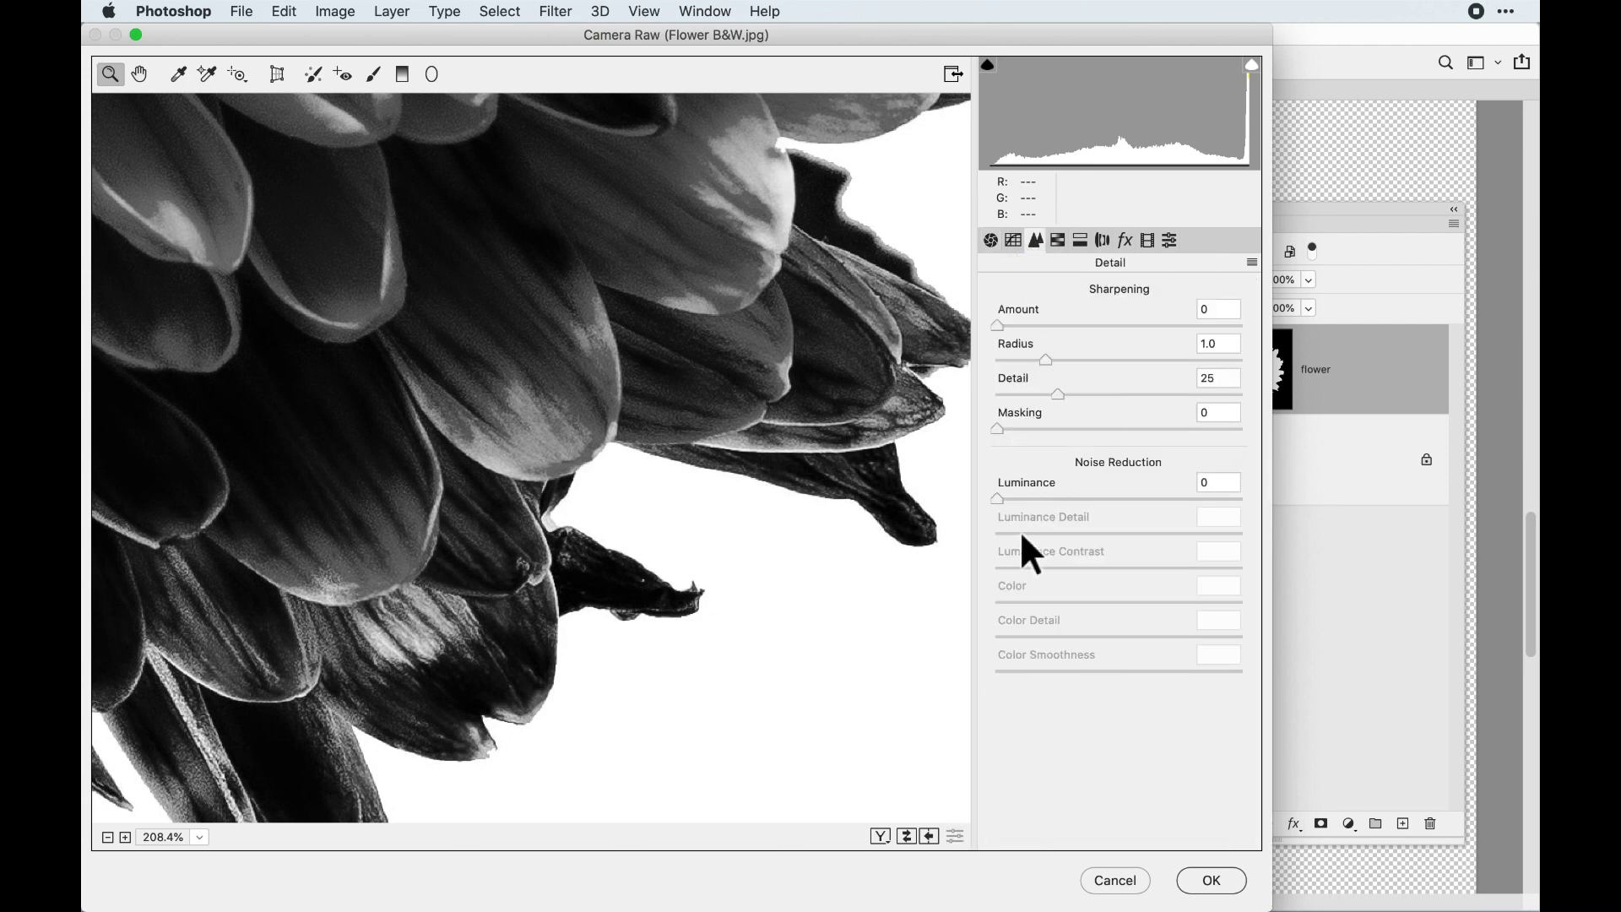
pyautogui.moveTo(1005, 499); pyautogui.dragTo(1171, 498)
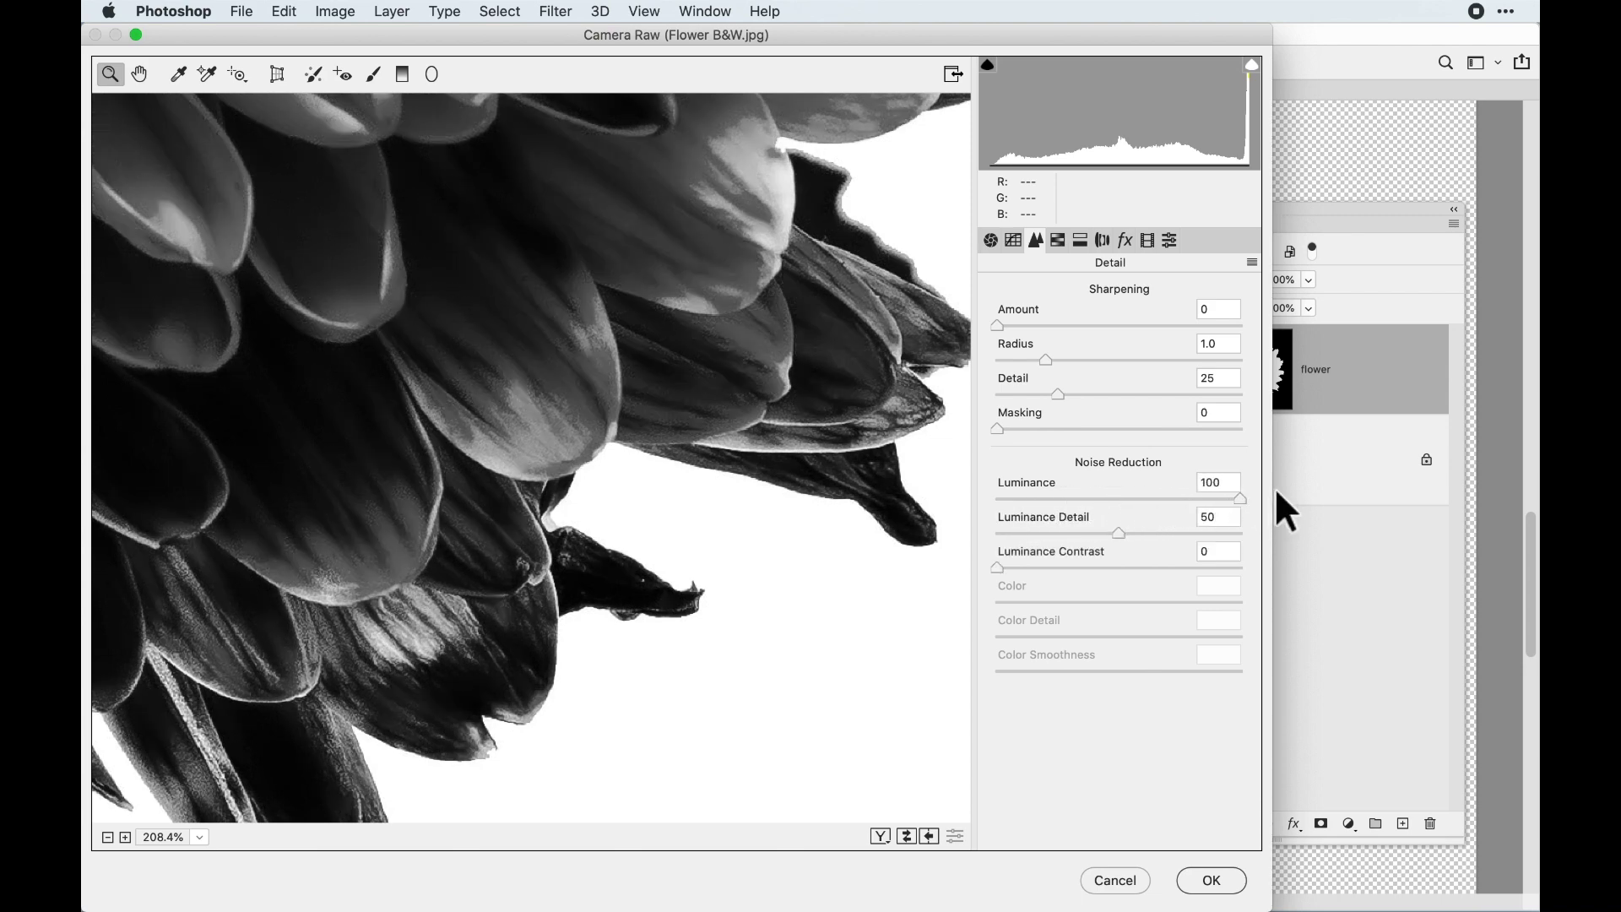
pyautogui.moveTo(1276, 492); pyautogui.dragTo(1278, 489)
pyautogui.moveTo(1193, 534); pyautogui.dragTo(998, 533)
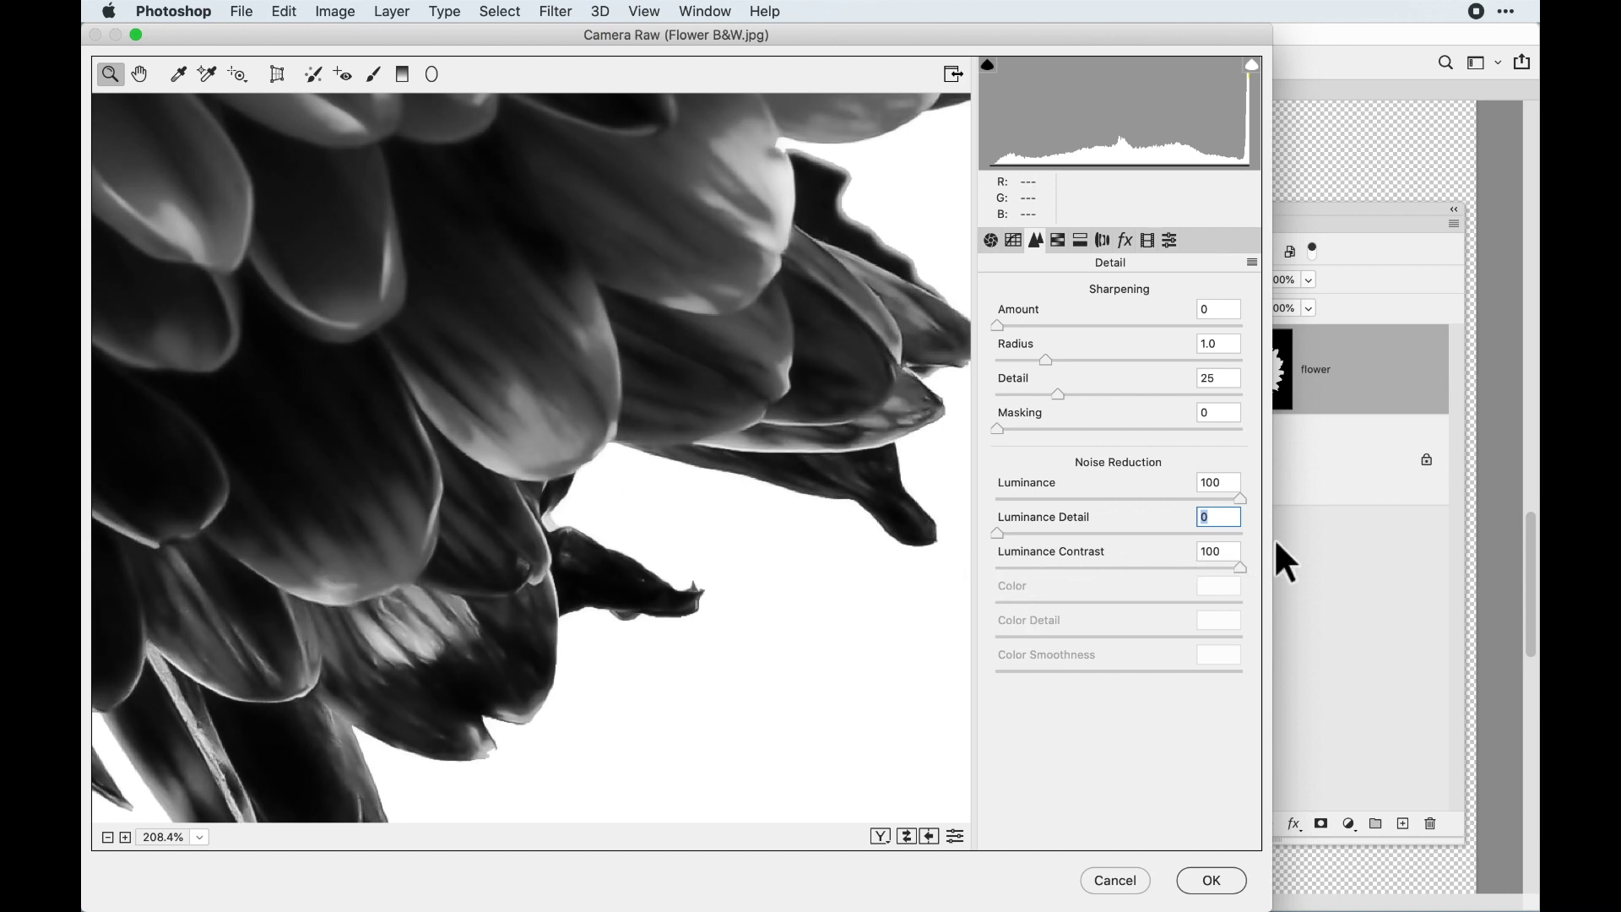
pyautogui.press('Tab')
pyautogui.write('0')
pyautogui.press('Return')
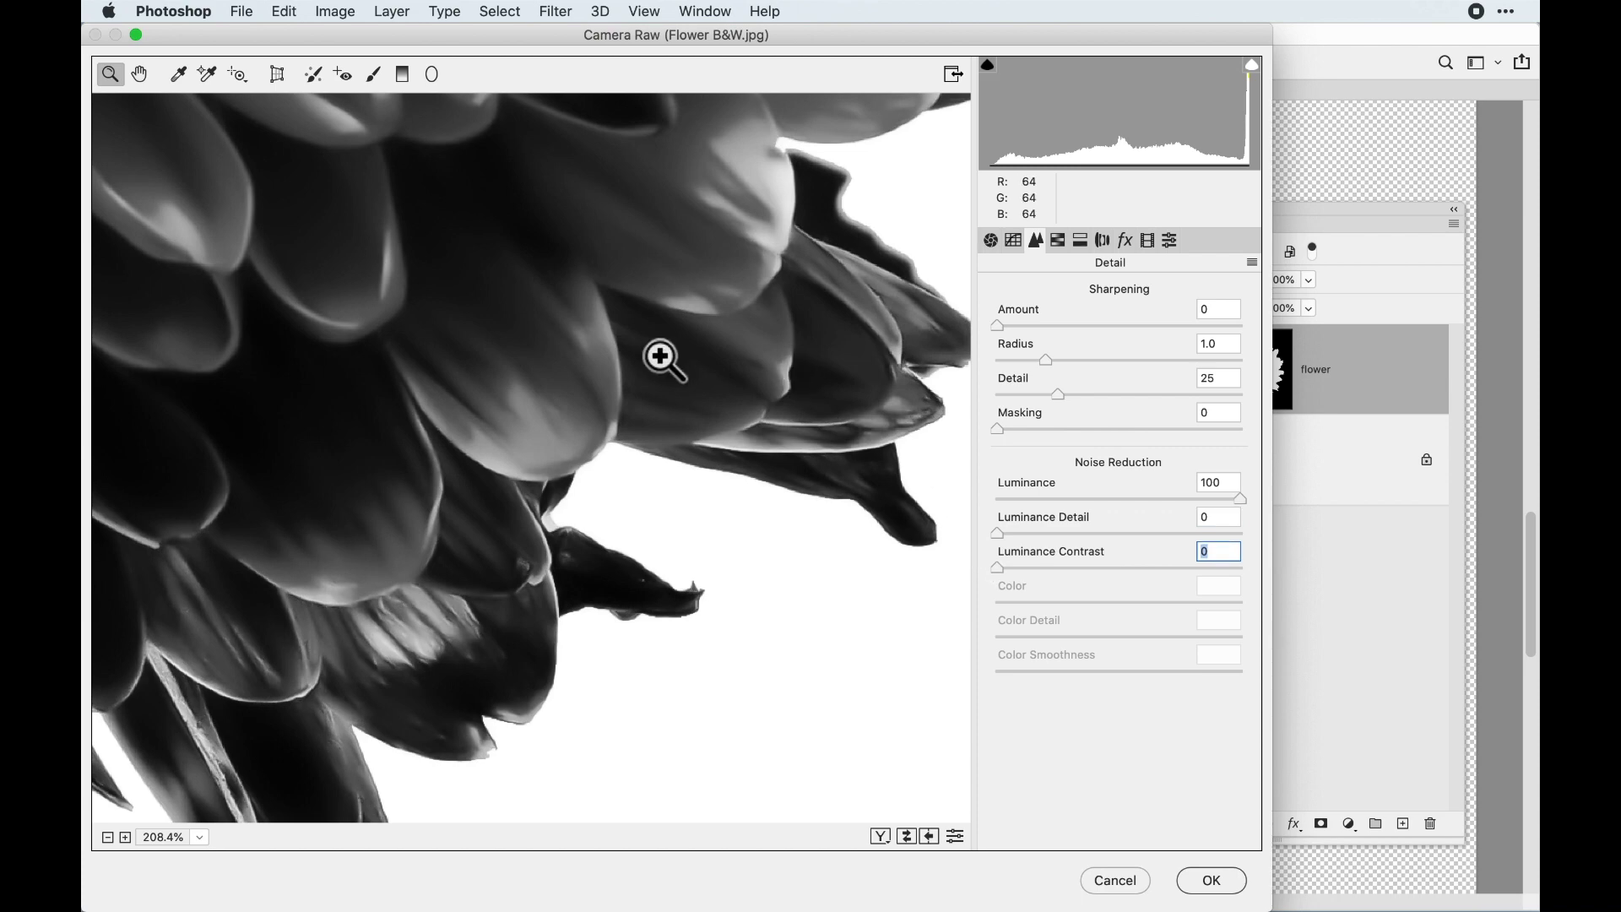
pyautogui.click(1219, 884)
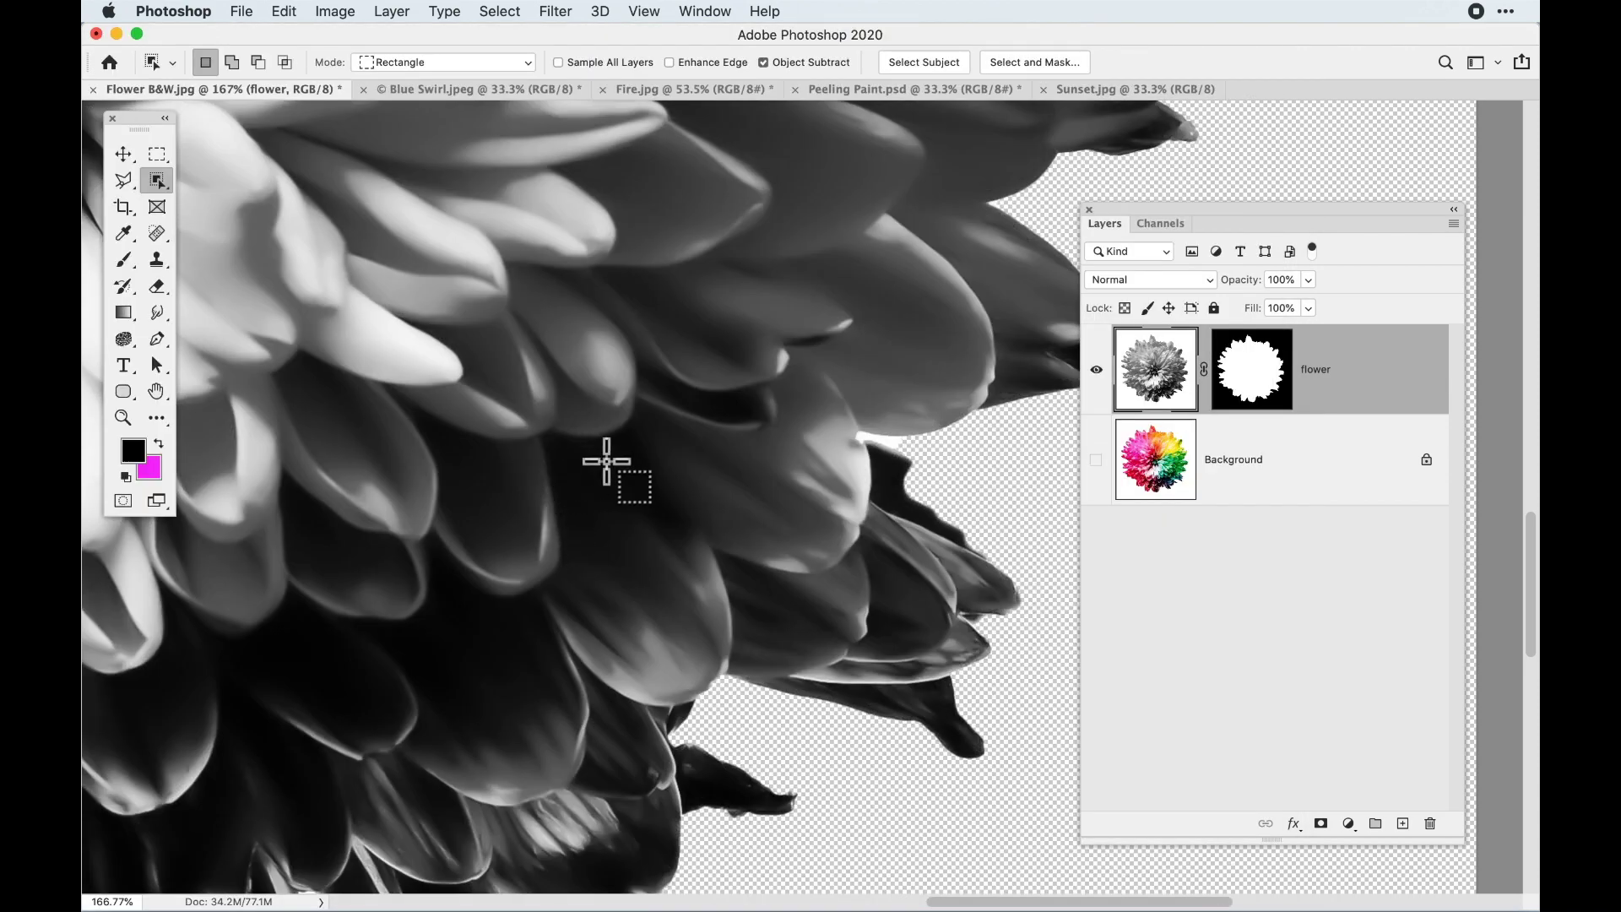
# Zoom out to 66.7% to show the whole flower, then bring up the Filter menu
pyautogui.press('super+minus')
pyautogui.press('super+minus')
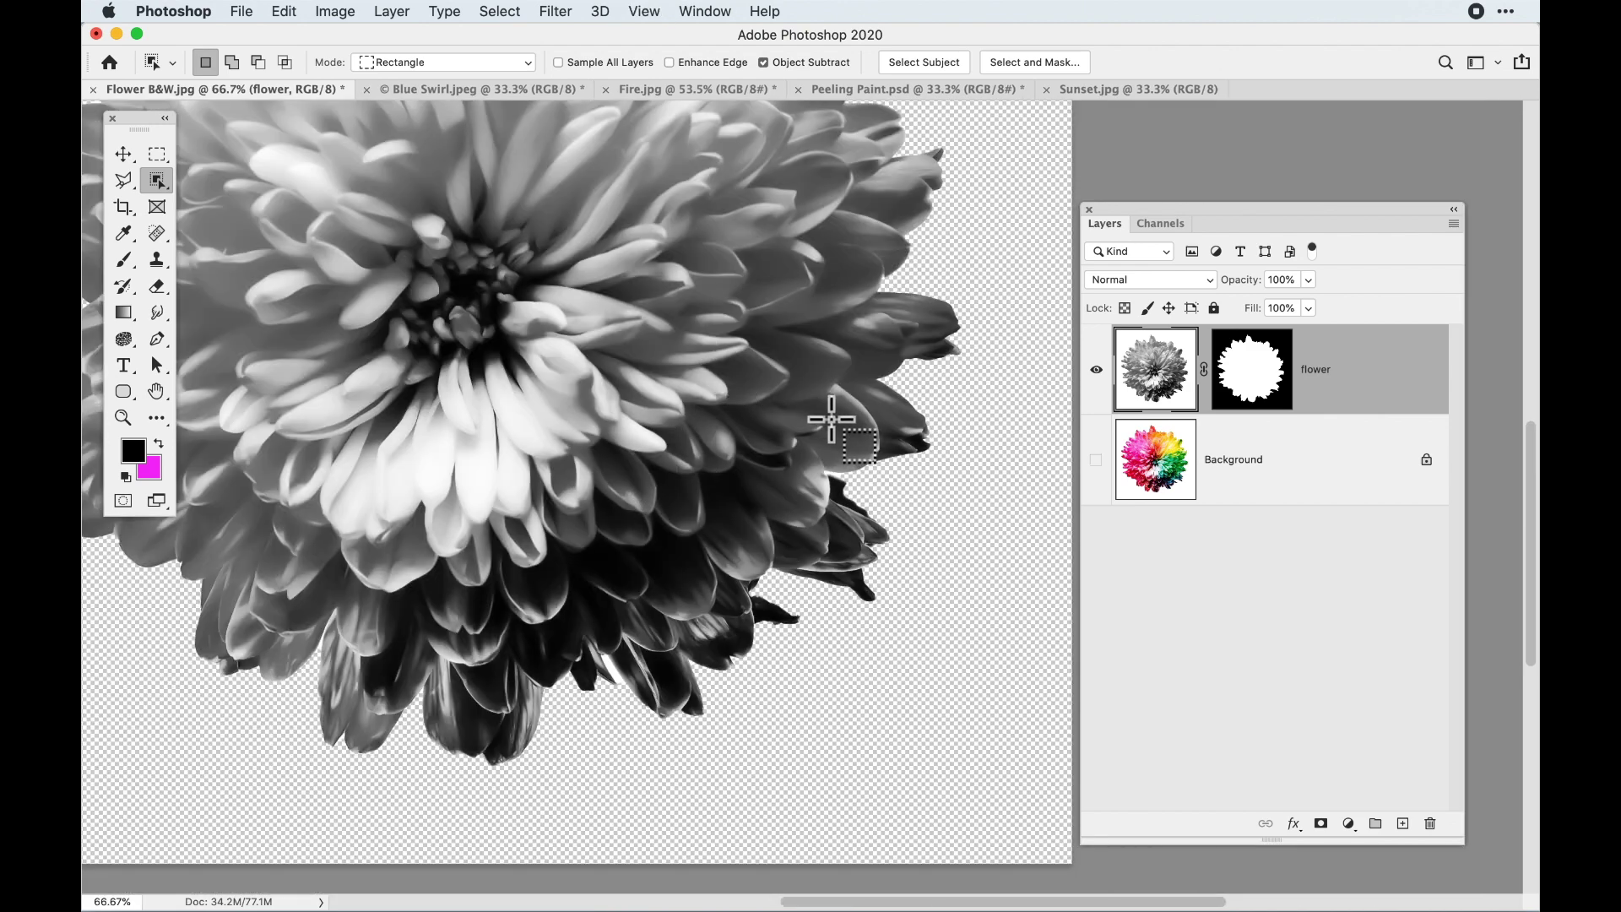
pyautogui.click(555, 12)
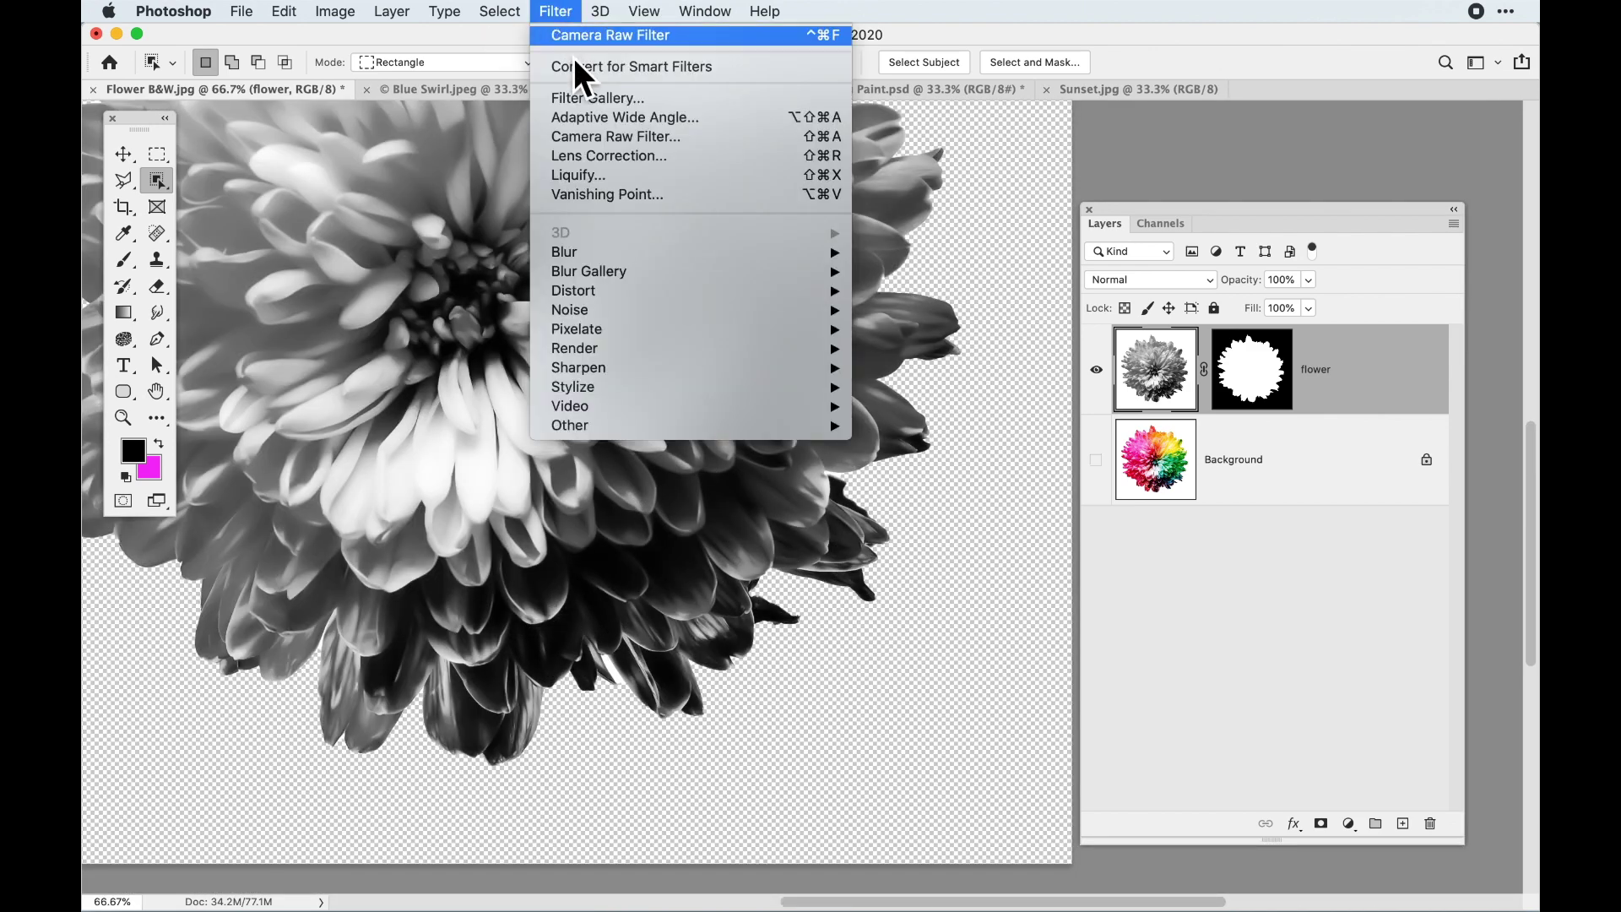
# Run a second Camera Raw pass: Texture -76, Luminance 93, Luminance Detail 23
pyautogui.click(601, 139)
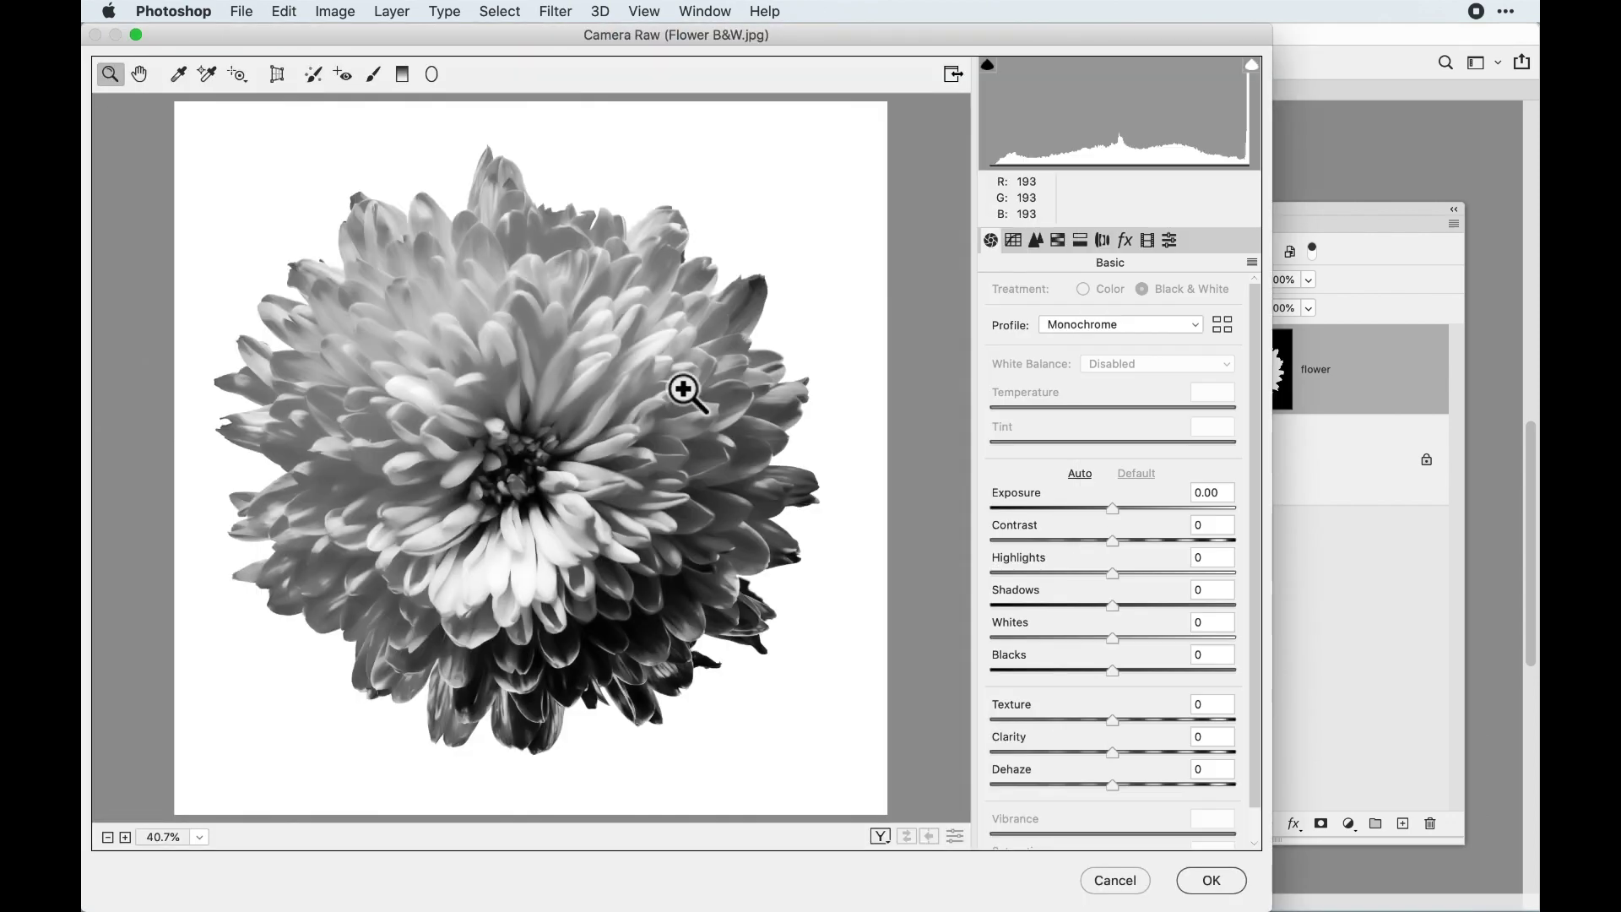
pyautogui.moveTo(673, 483); pyautogui.dragTo(391, 182)
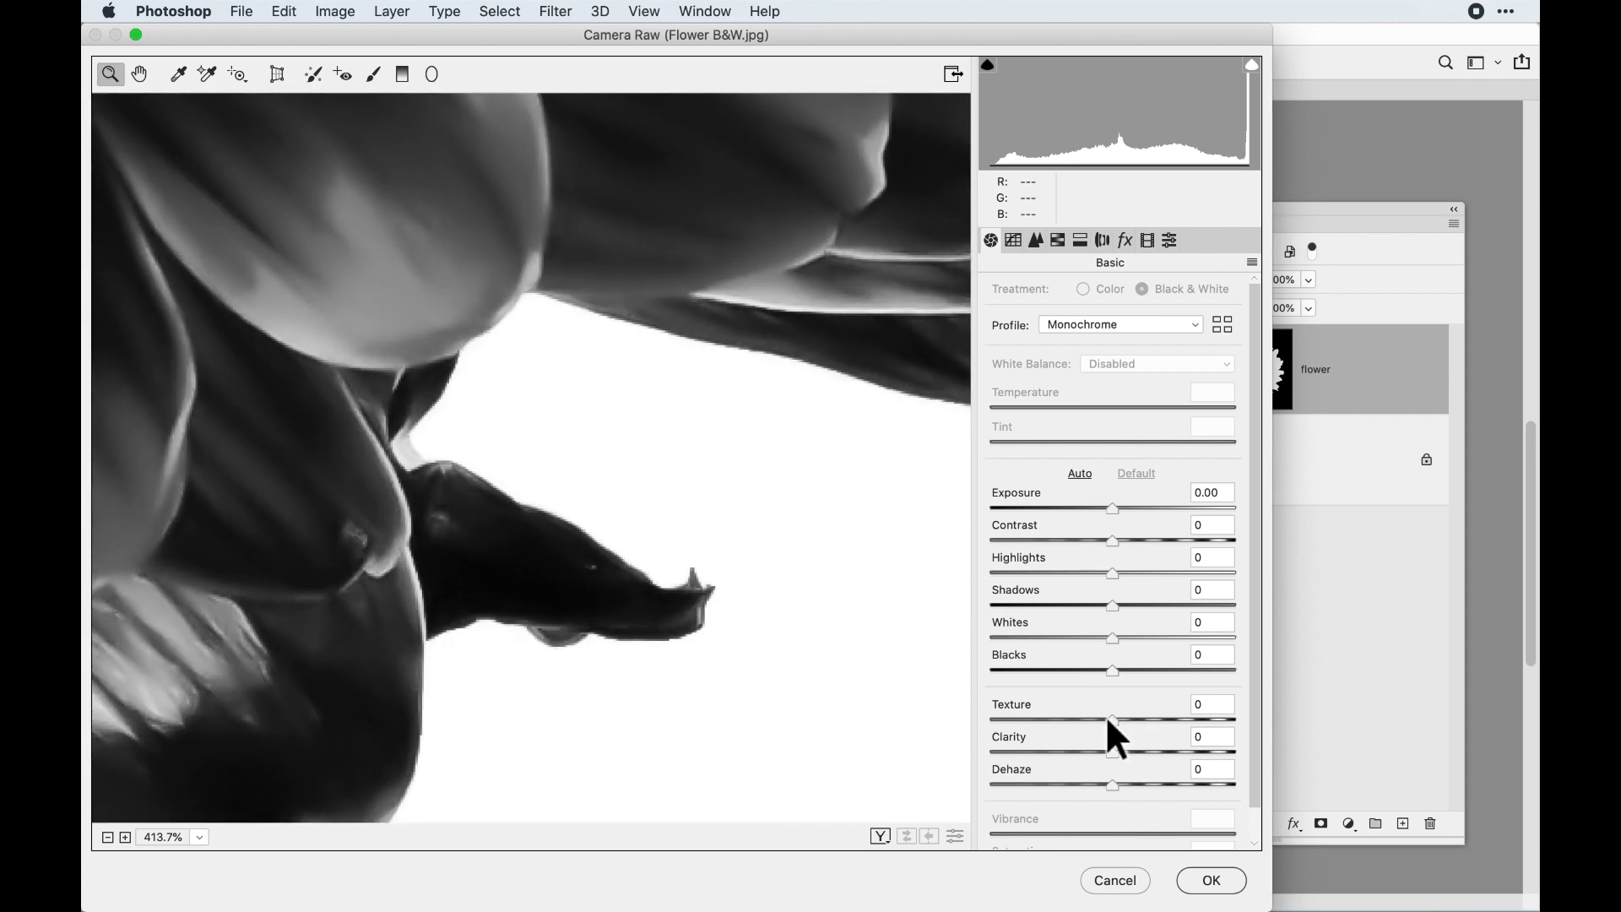
pyautogui.moveTo(1108, 718); pyautogui.dragTo(1061, 718)
pyautogui.click(1036, 241)
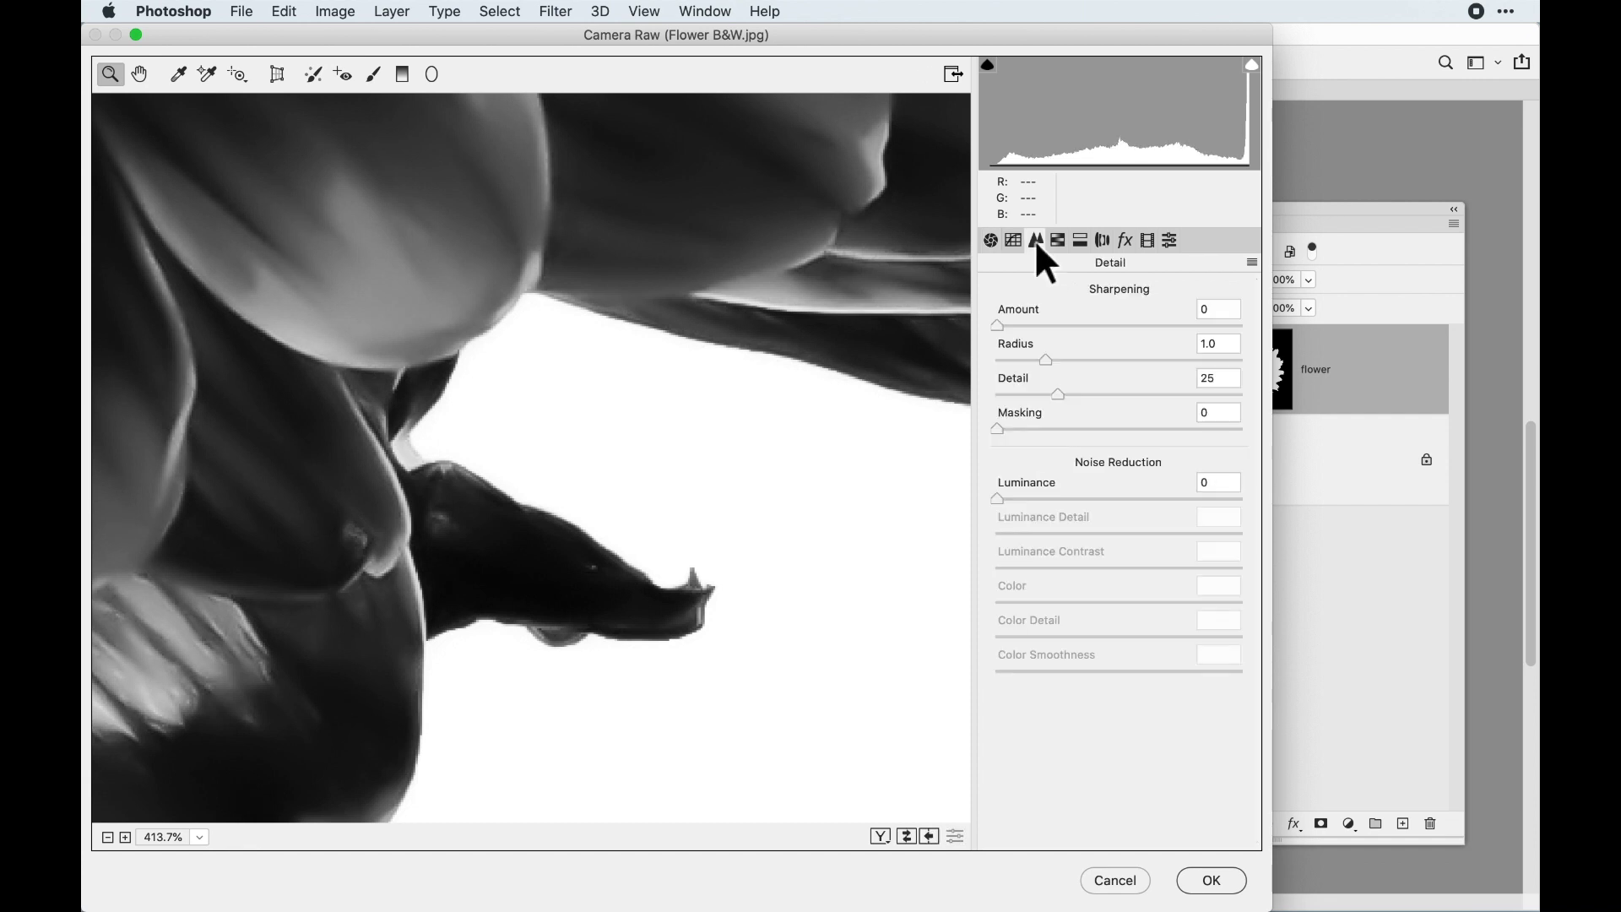
pyautogui.moveTo(1005, 500); pyautogui.dragTo(1224, 491)
pyautogui.moveTo(1138, 531); pyautogui.dragTo(1036, 532)
pyautogui.click(1211, 881)
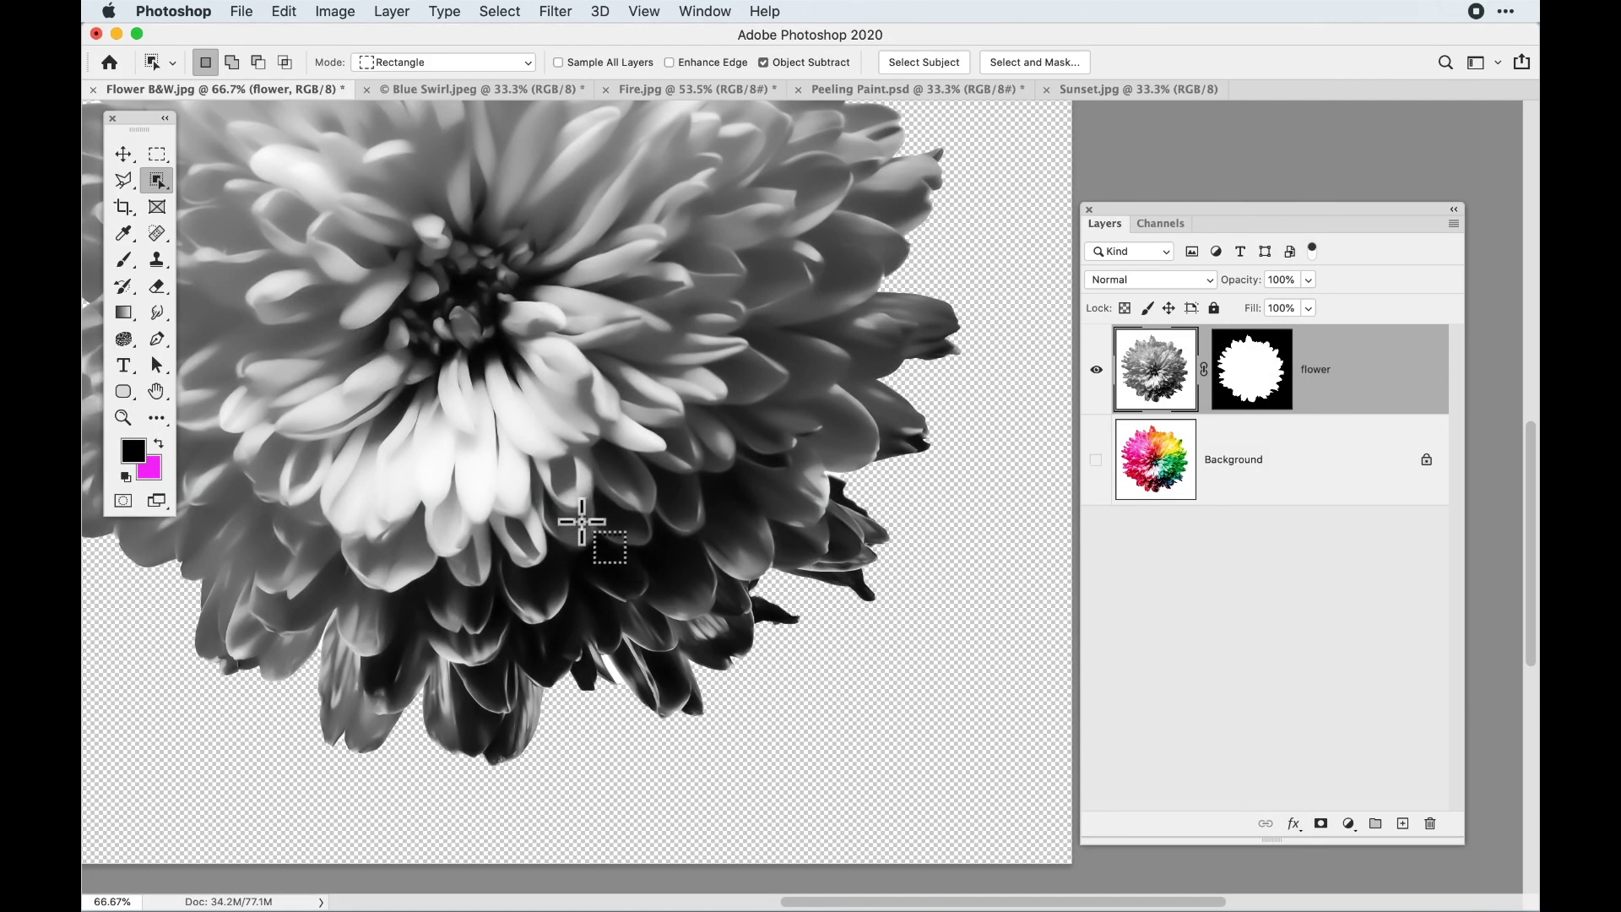
# Pan and zoom out to 50% to centre the whole flower, then bring up the Image menu
pyautogui.moveTo(562, 442); pyautogui.dragTo(674, 604)
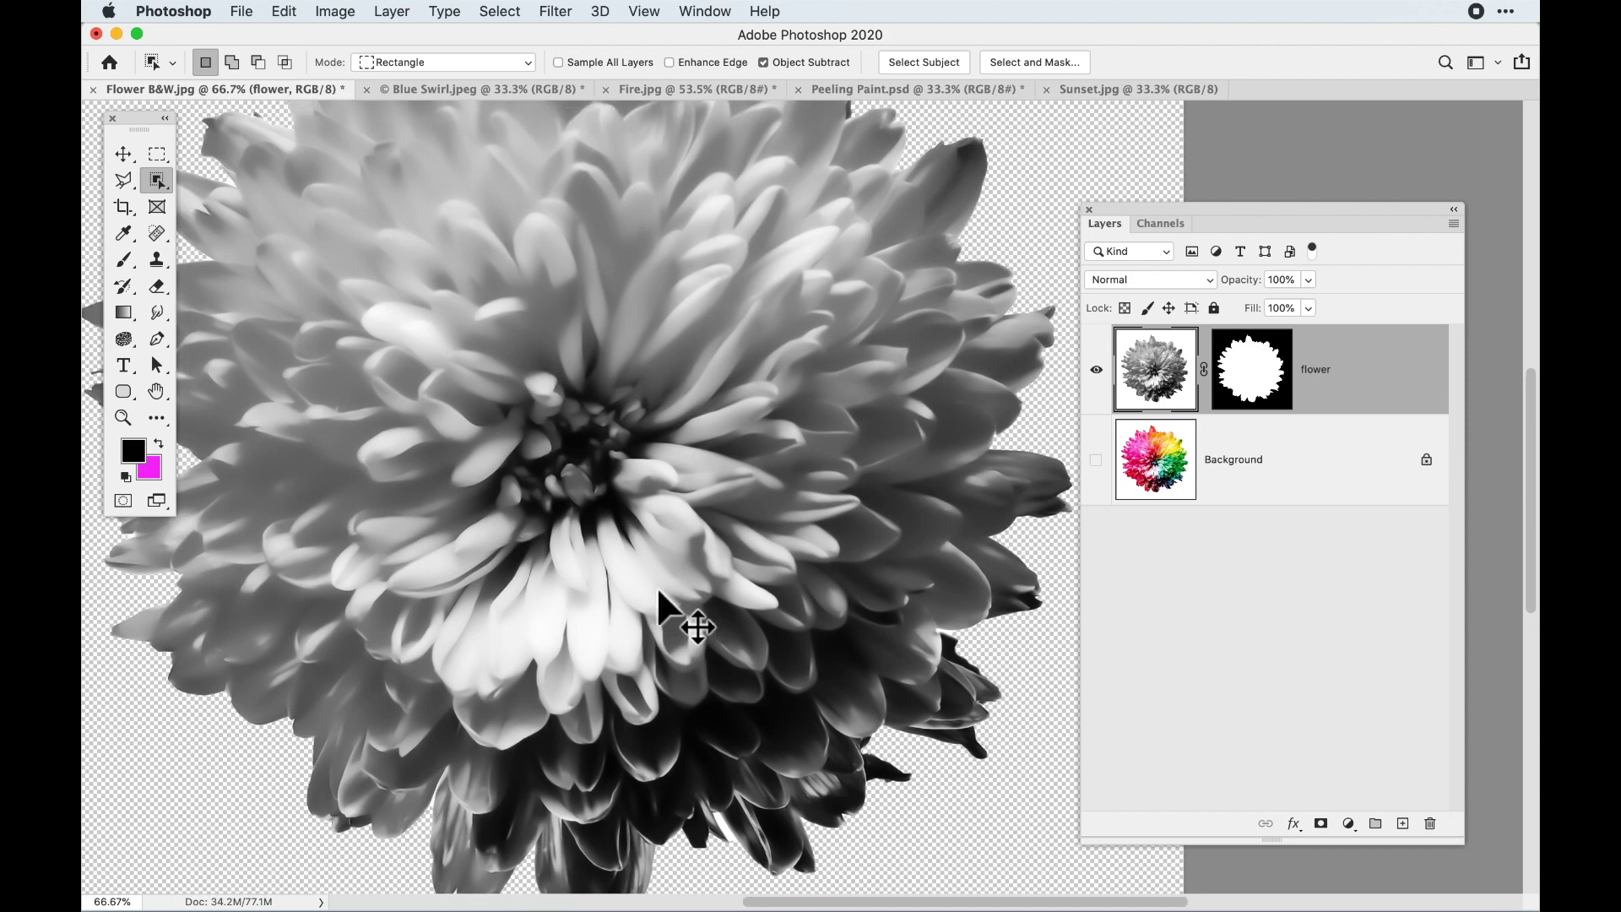
pyautogui.press('super+minus')
pyautogui.moveTo(693, 566); pyautogui.dragTo(709, 604)
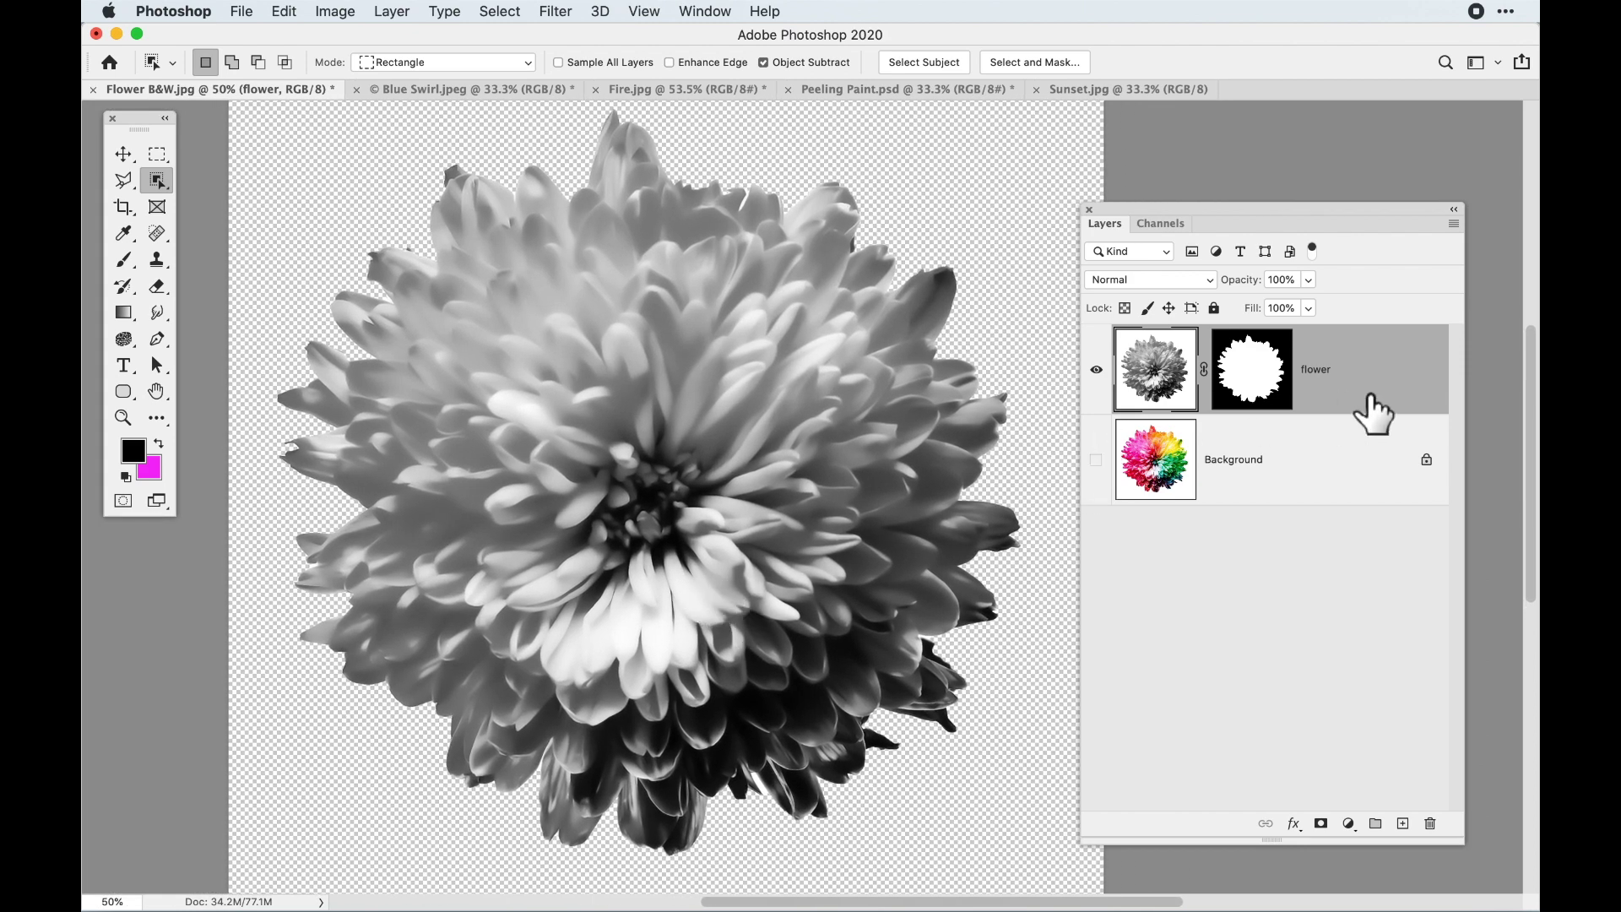
pyautogui.click(331, 7)
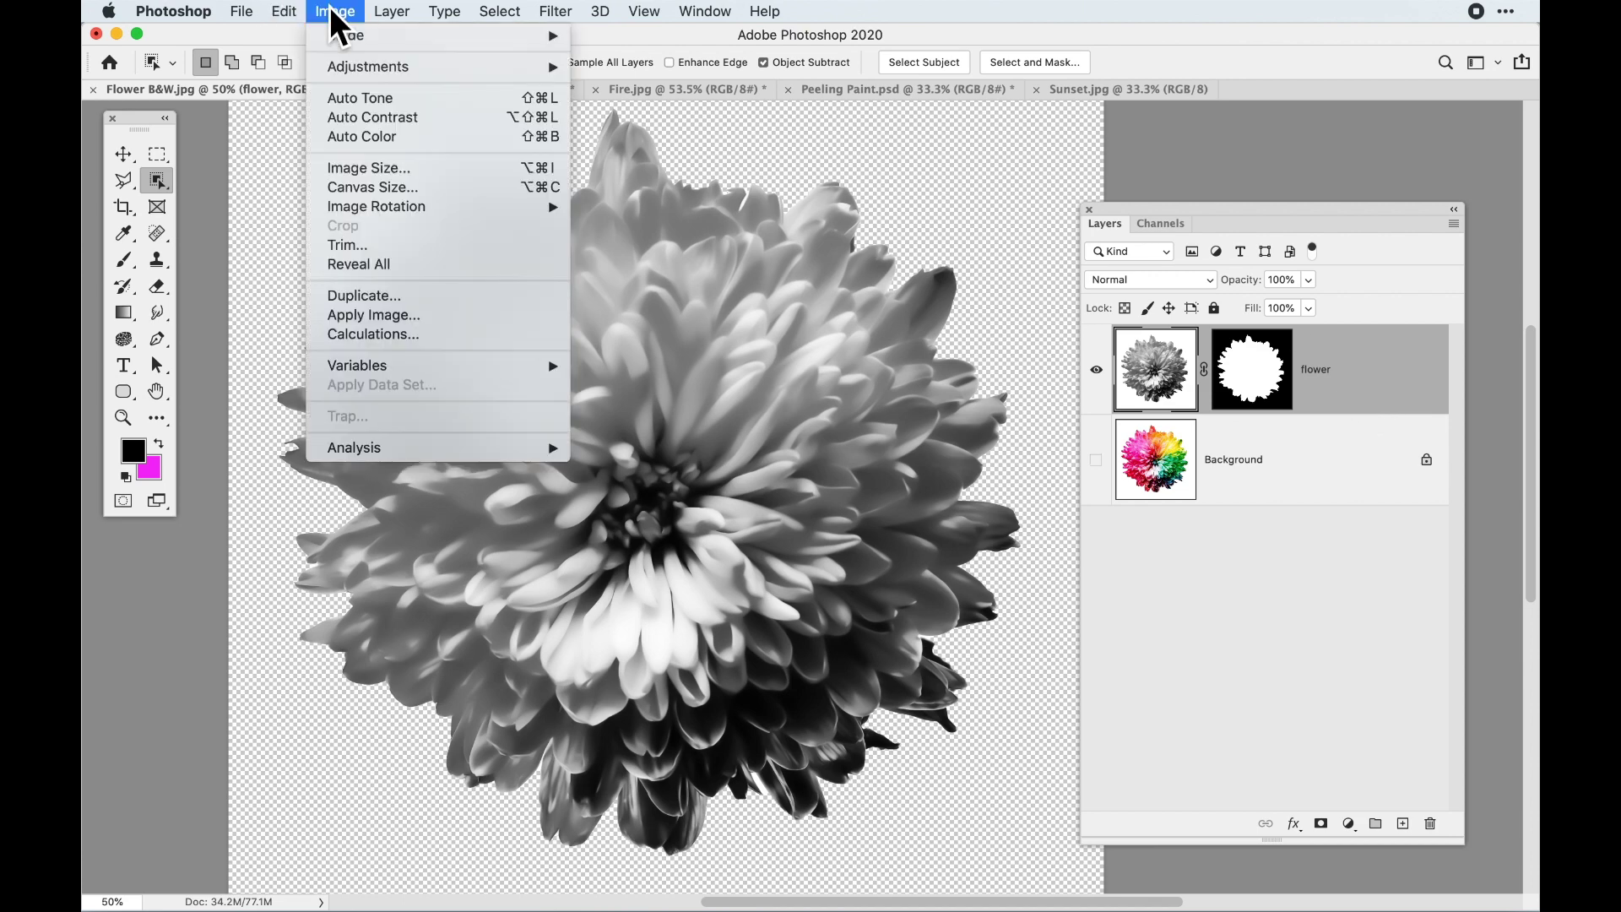
# Open Apply Image and review blending modes, keeping Difference
pyautogui.click(368, 315)
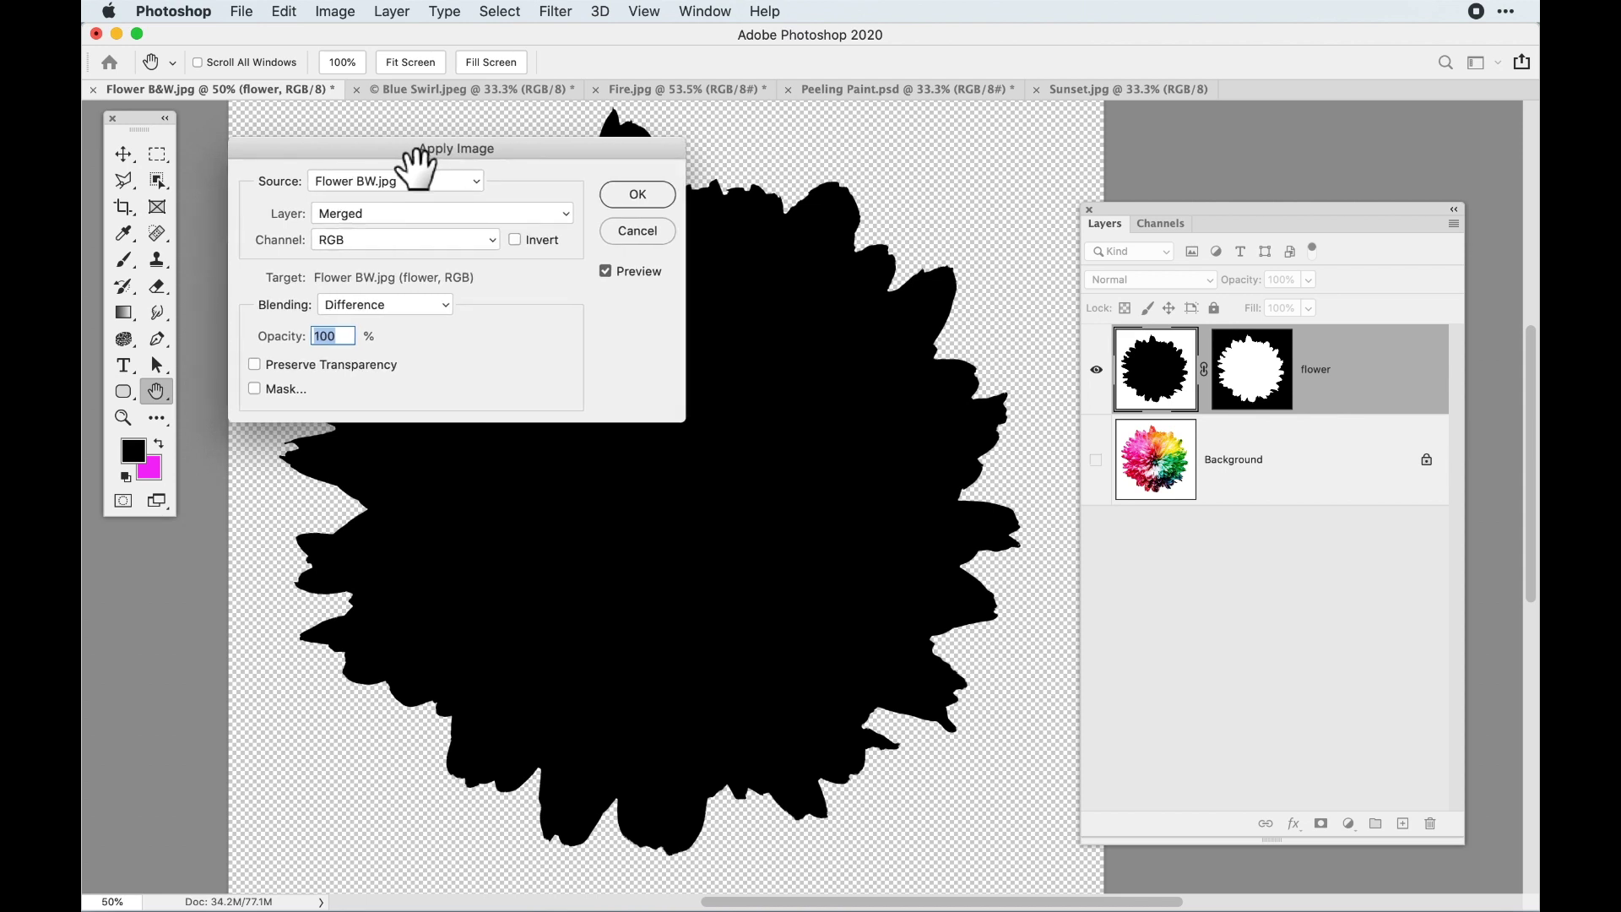
pyautogui.moveTo(416, 163); pyautogui.dragTo(455, 161)
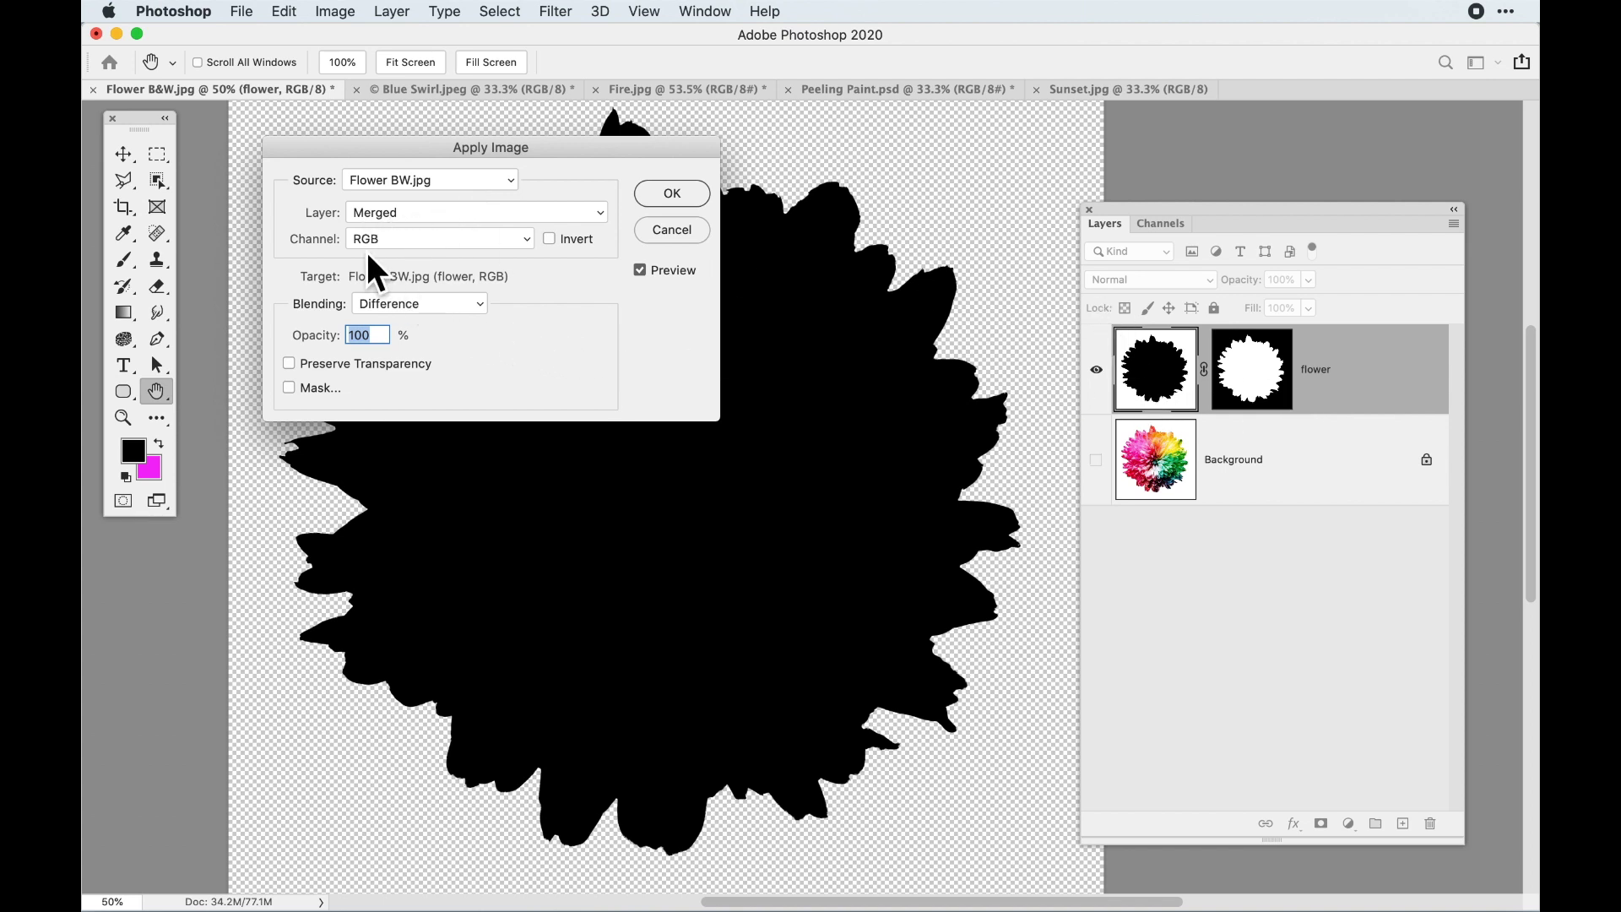
pyautogui.click(429, 306)
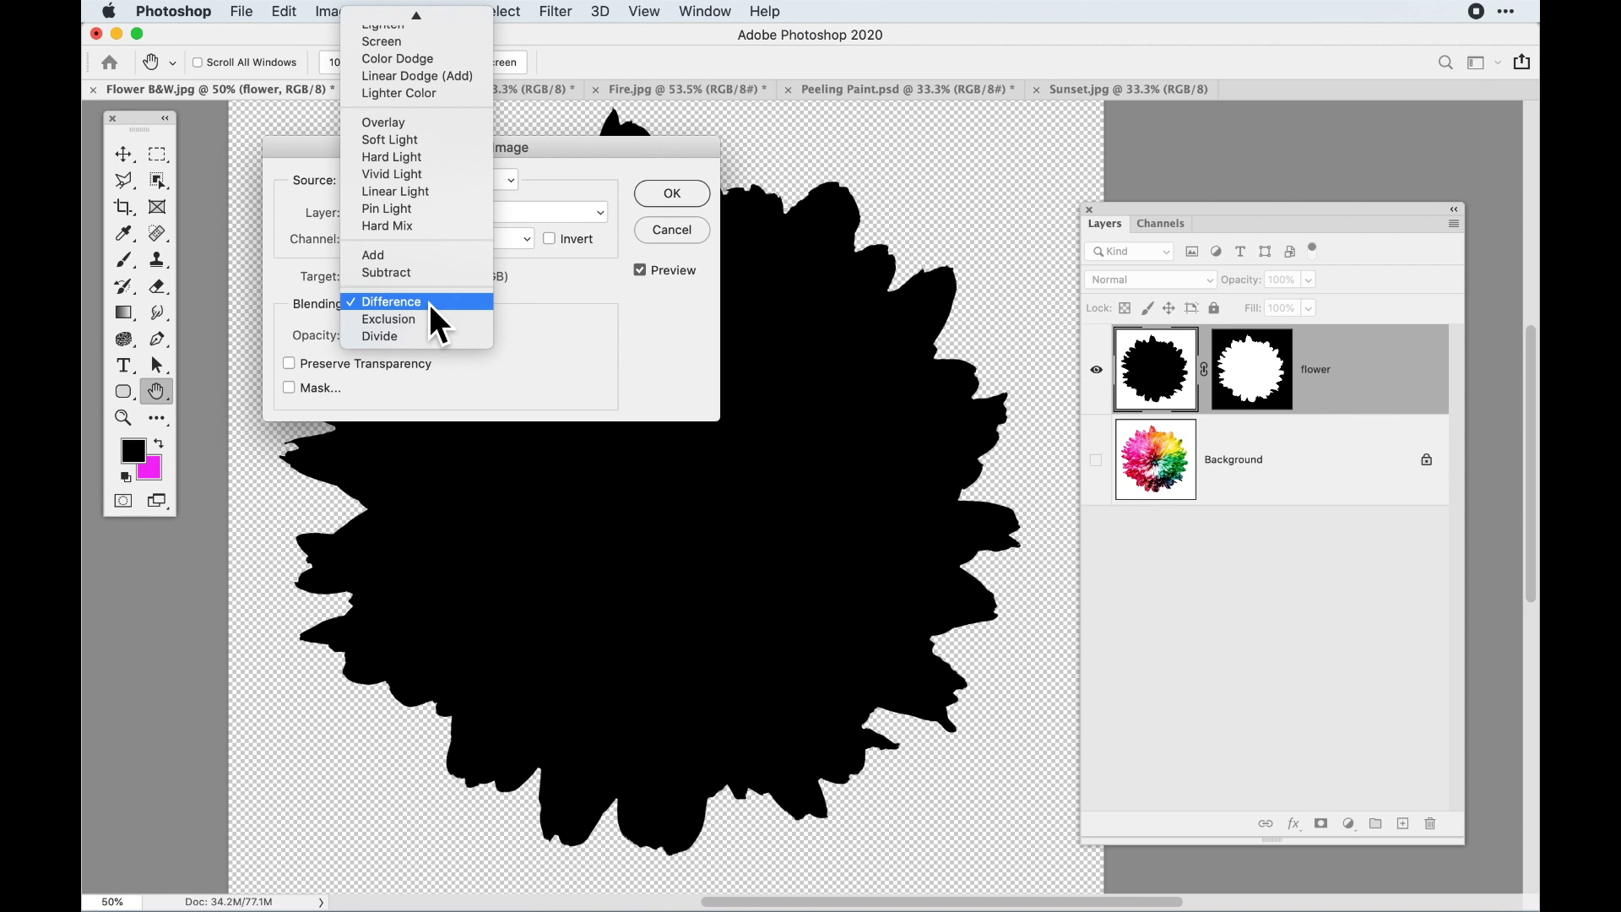
pyautogui.click(398, 304)
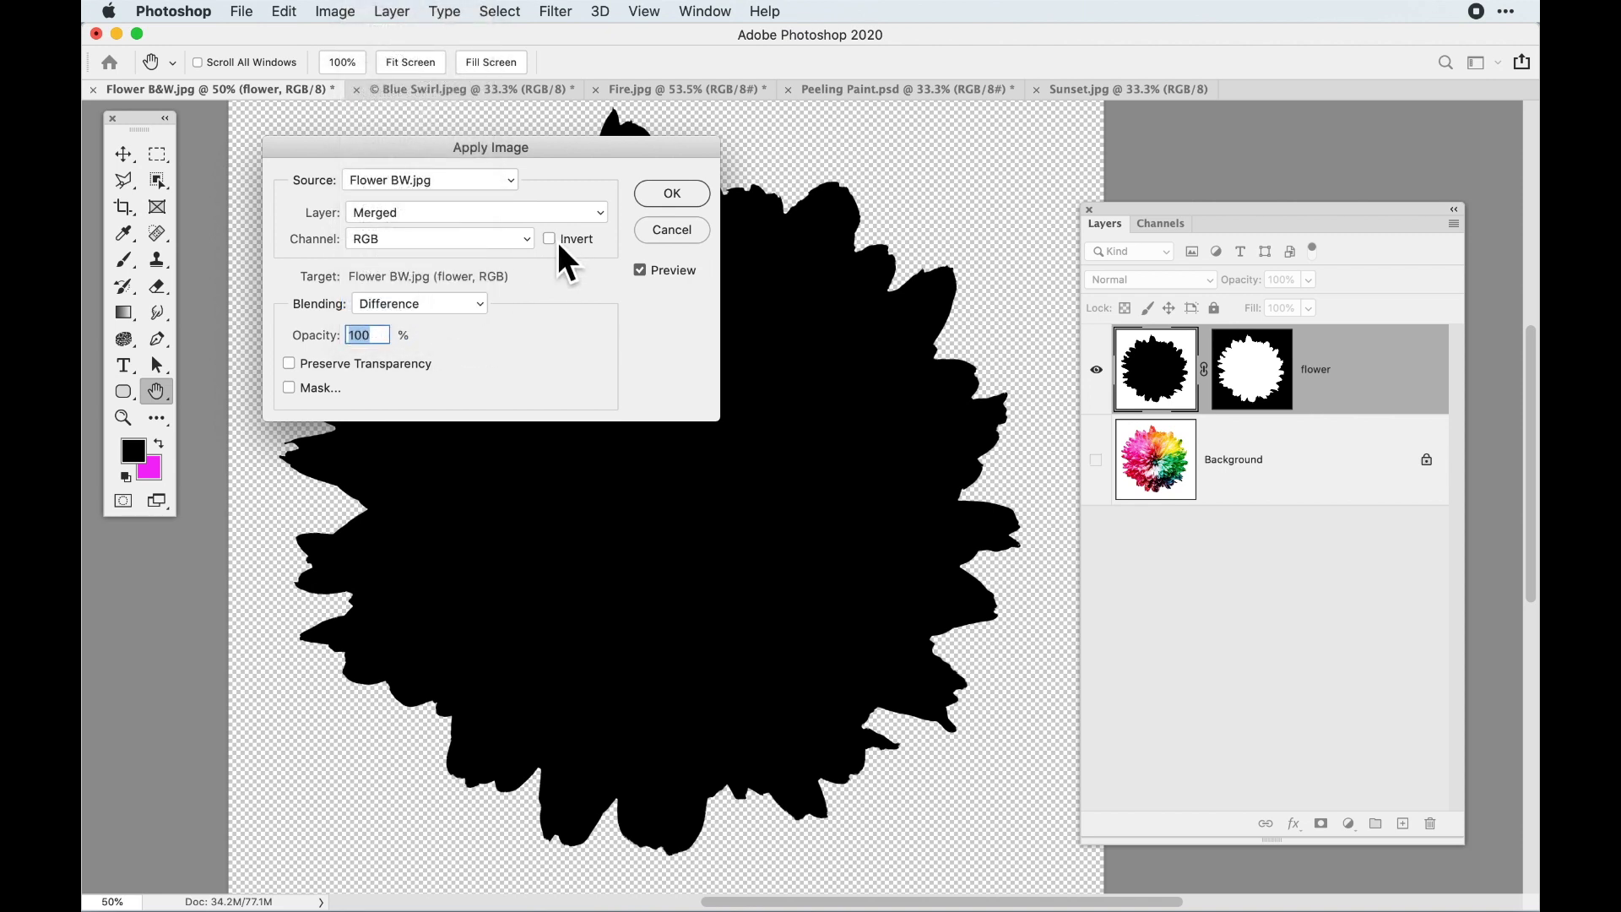
pyautogui.click(427, 309)
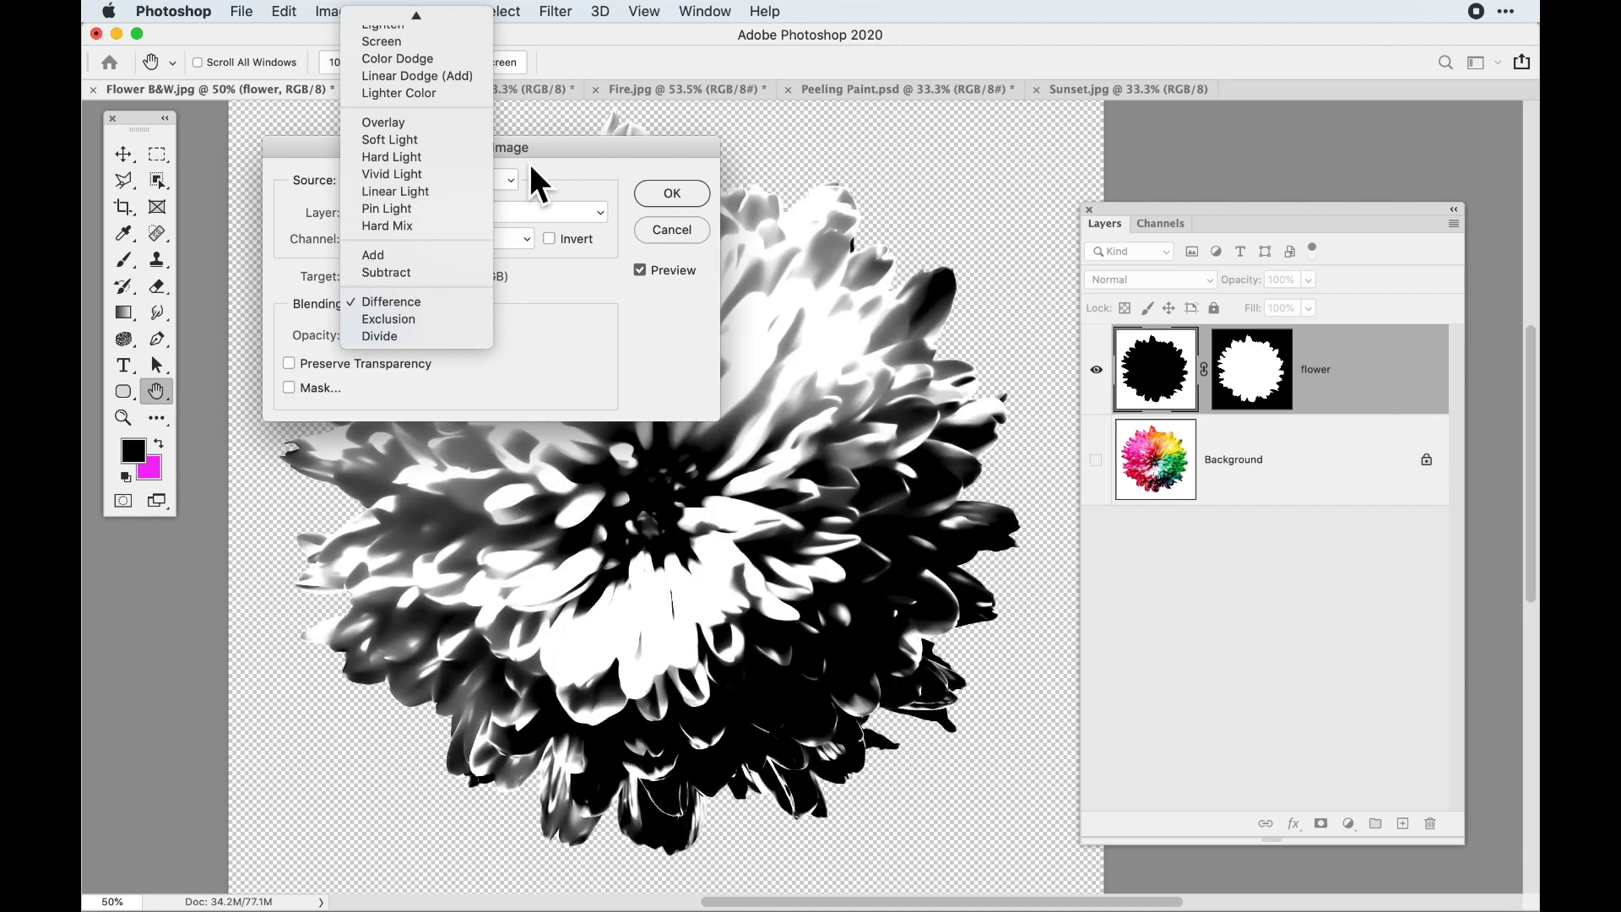
pyautogui.click(529, 164)
pyautogui.moveTo(541, 150); pyautogui.dragTo(544, 179)
# Confirm Merged source, RGB channel and Difference blending, enable Invert, and apply
pyautogui.click(434, 272)
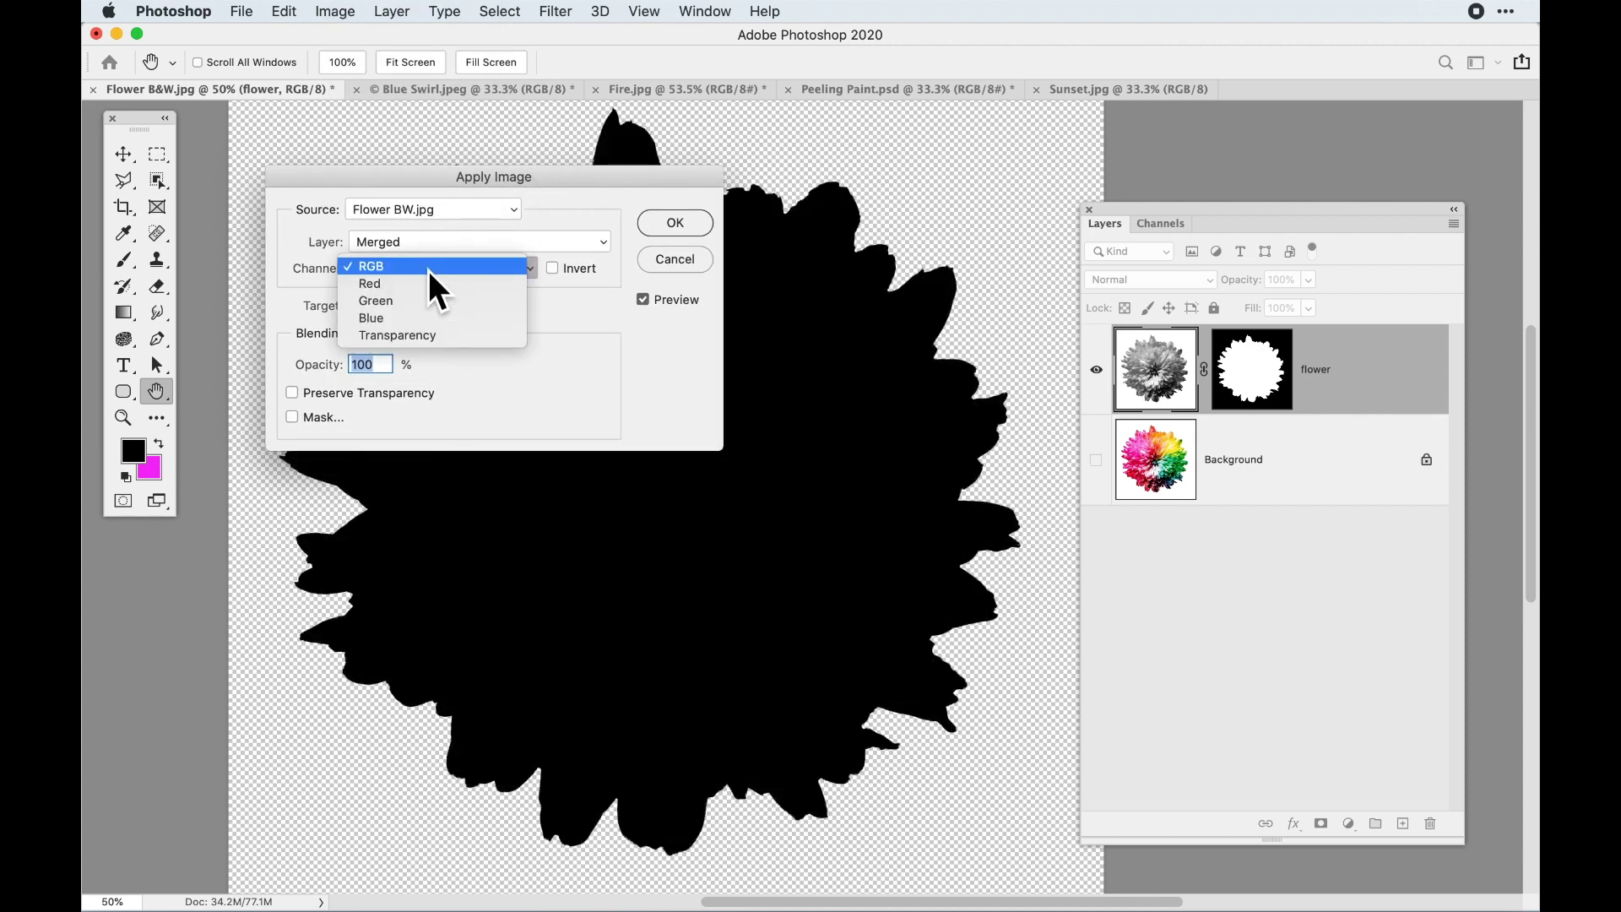
pyautogui.click(428, 271)
pyautogui.click(438, 245)
pyautogui.click(438, 245)
pyautogui.click(423, 335)
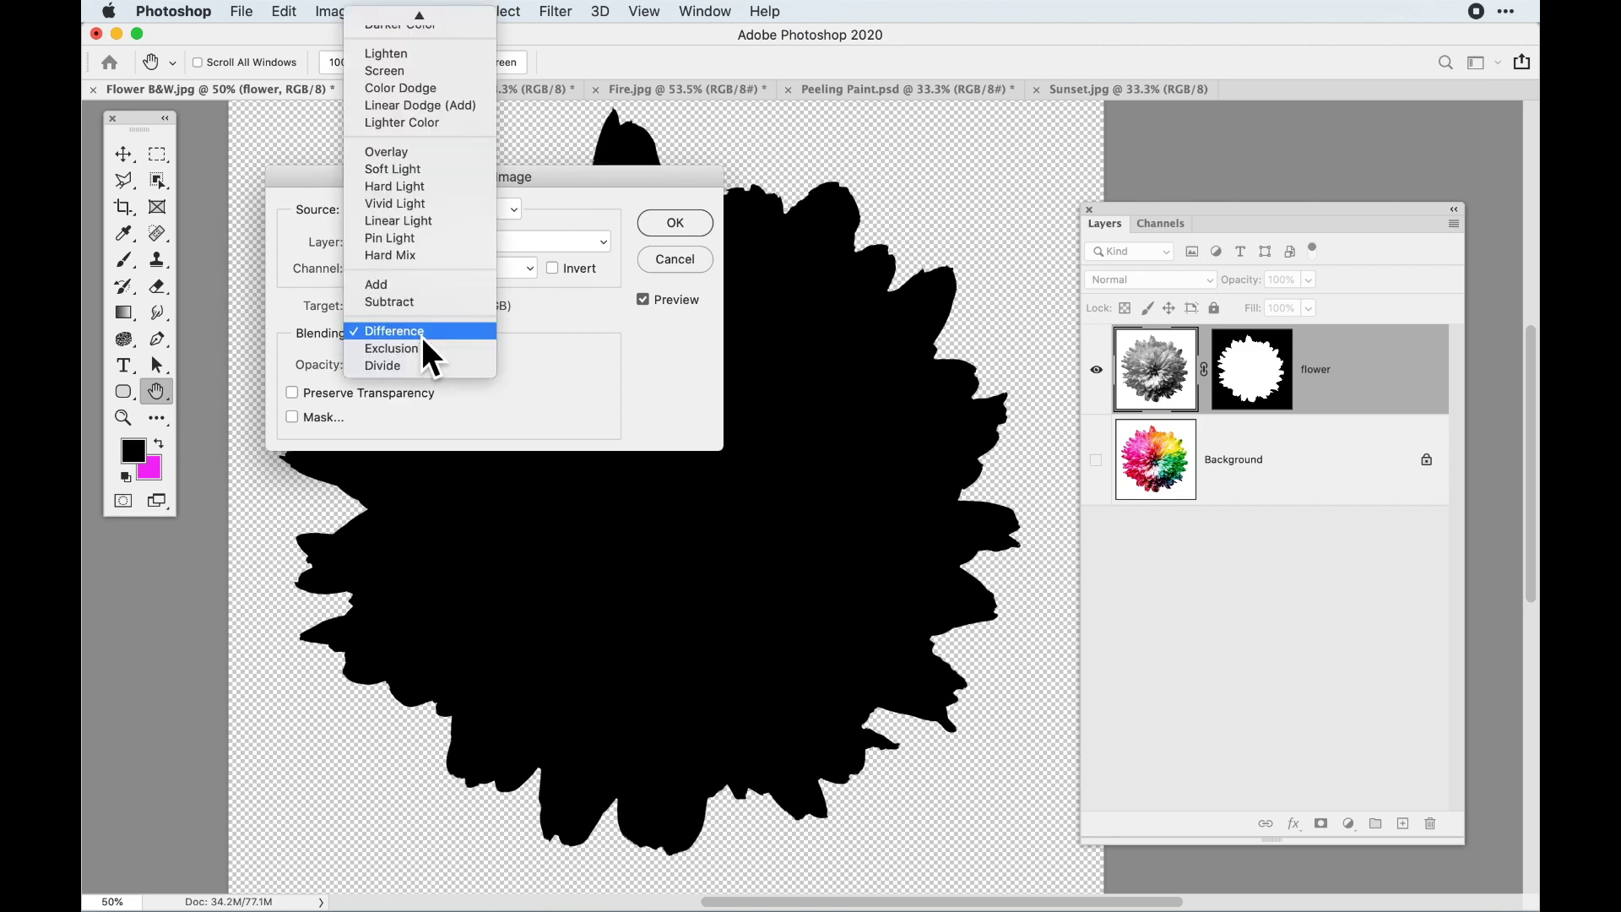
pyautogui.click(422, 337)
pyautogui.click(421, 333)
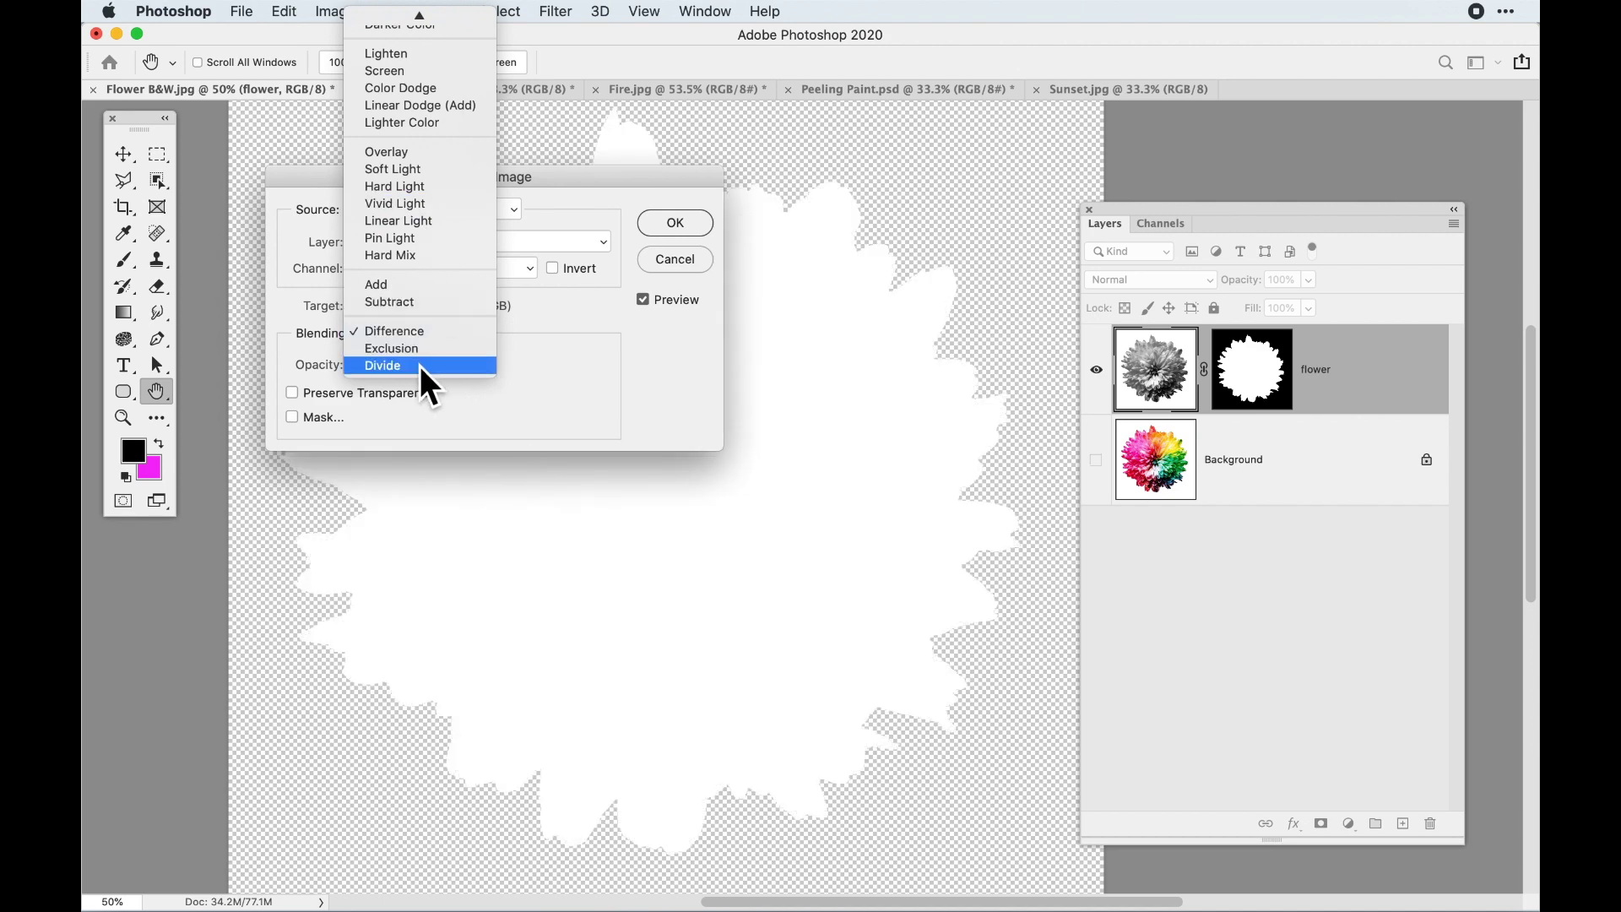
pyautogui.click(409, 333)
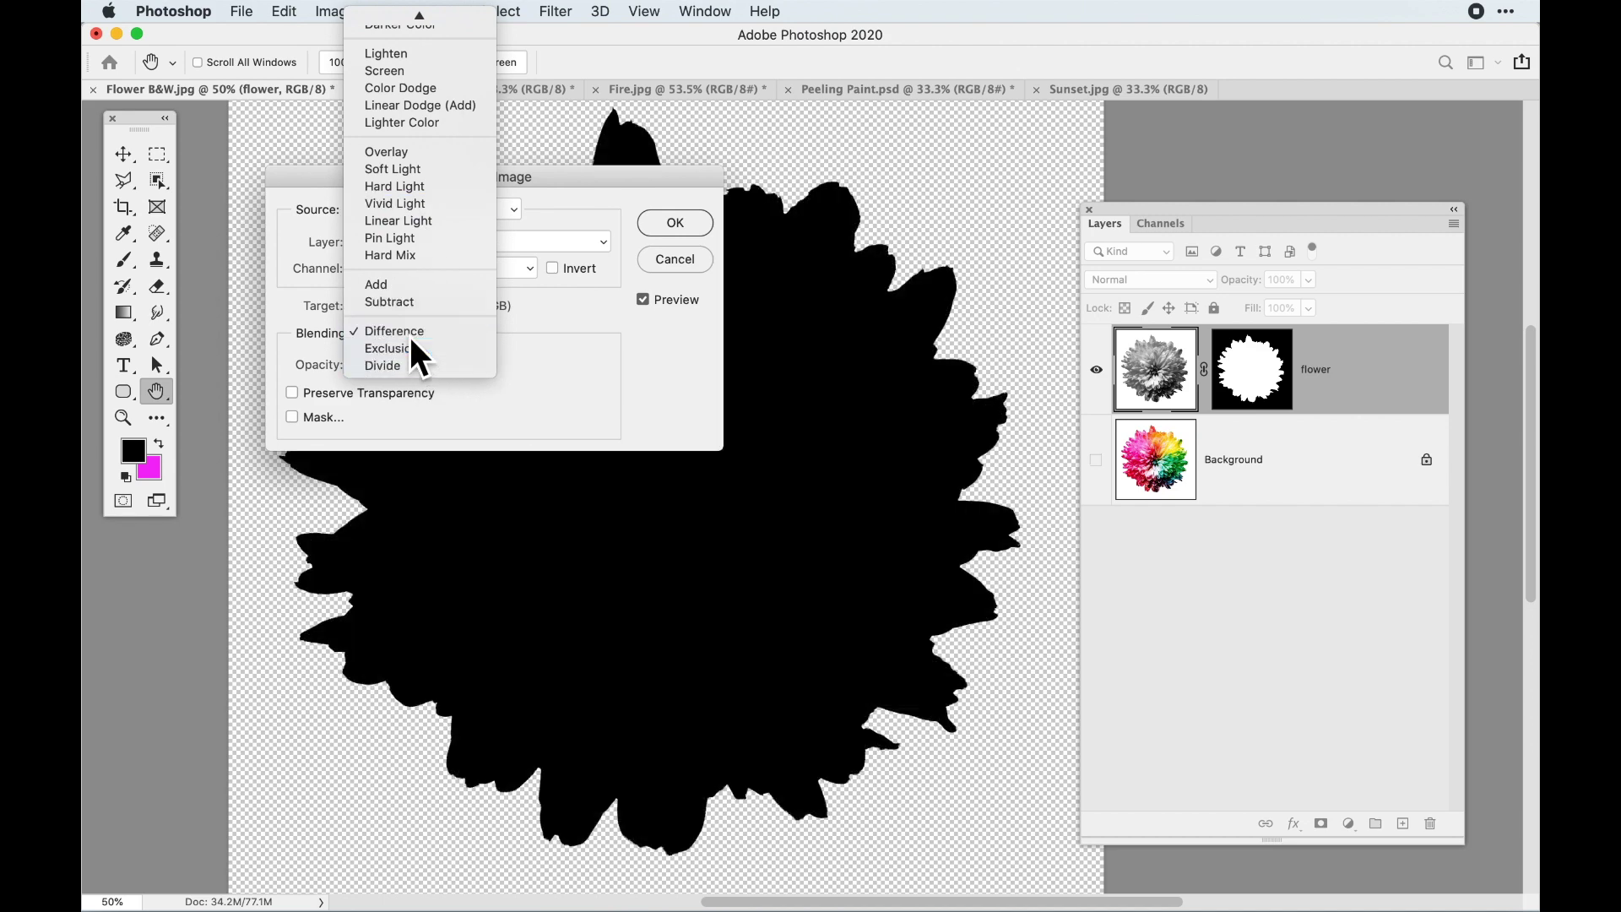
pyautogui.click(560, 272)
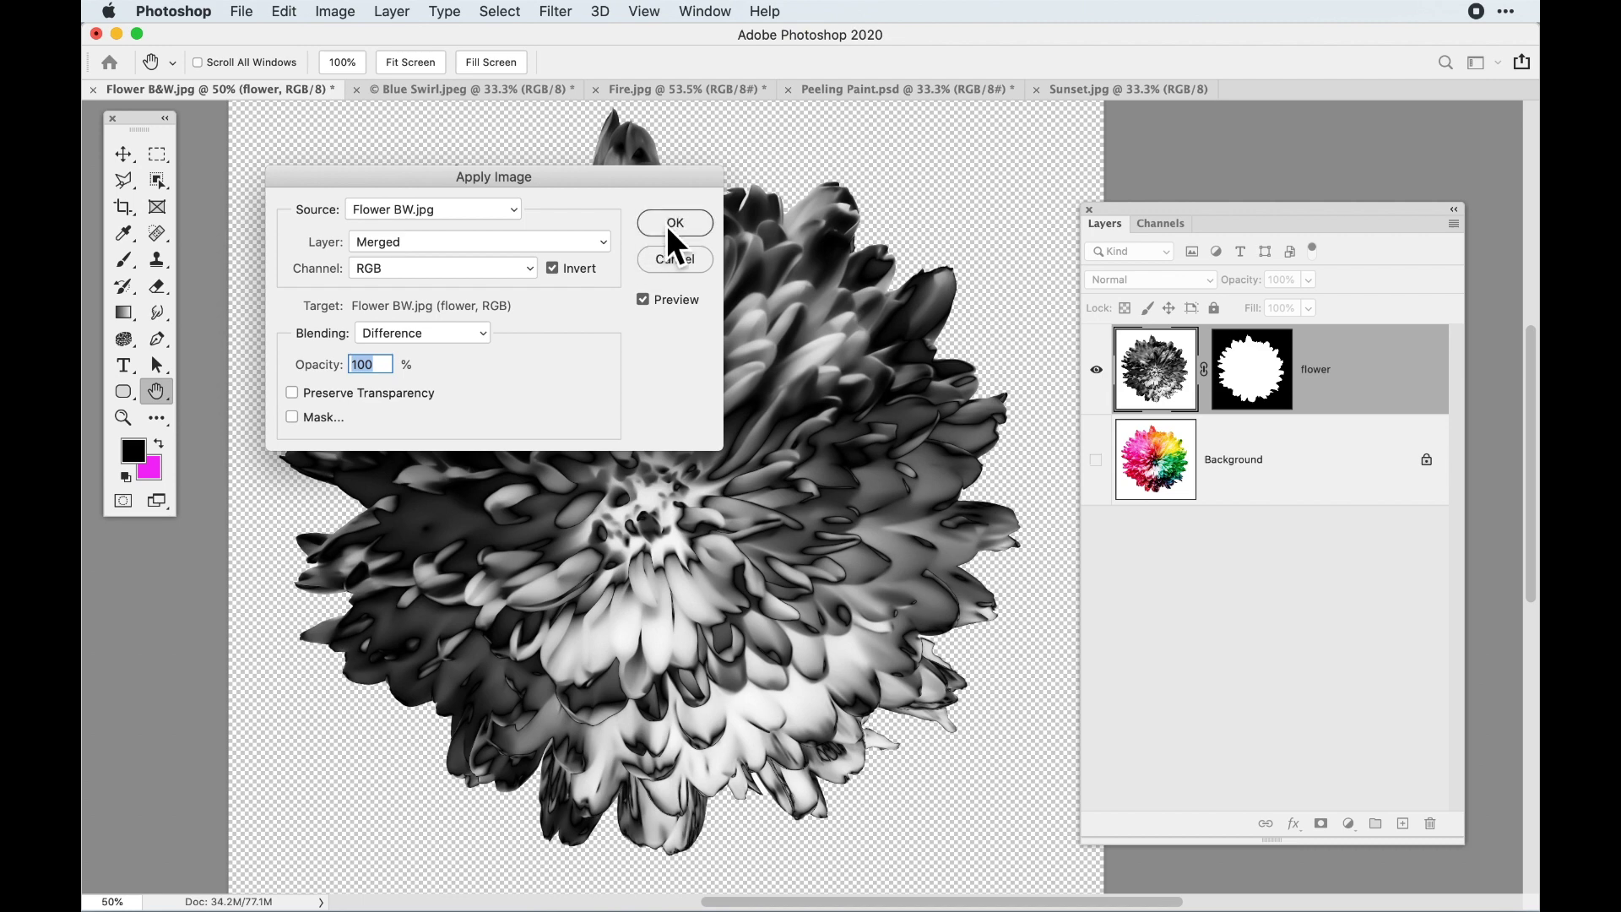
pyautogui.click(675, 223)
pyautogui.press('w')
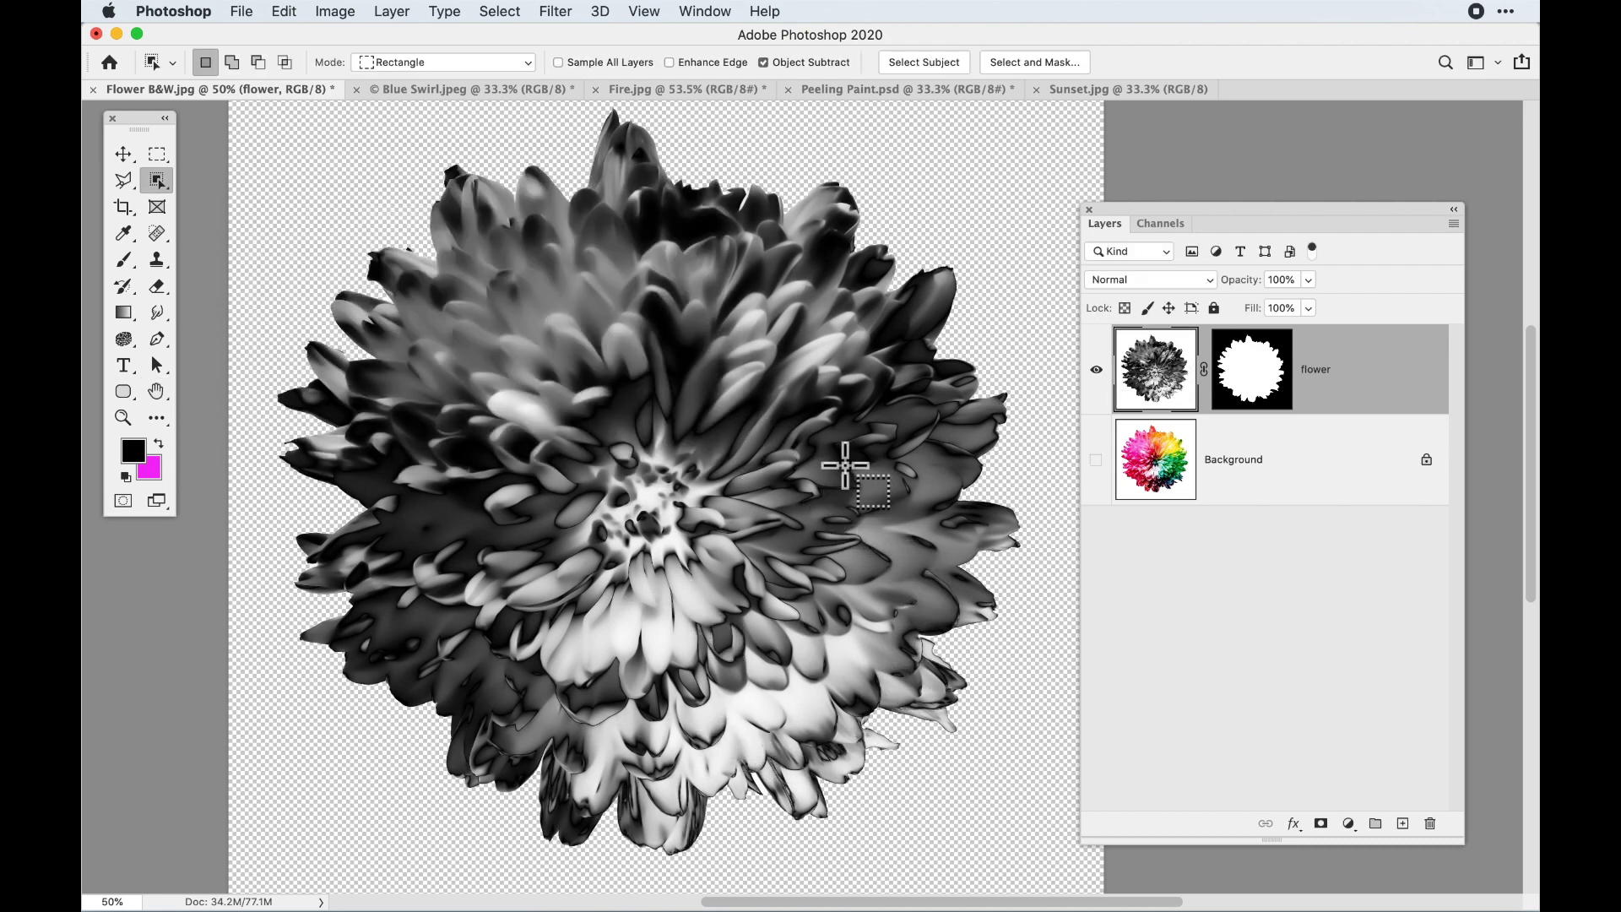
# Add a Hue/Saturation adjustment layer with Colorize on, Hue 43 and Saturation 68
pyautogui.click(1352, 825)
pyautogui.moveTo(1385, 893)
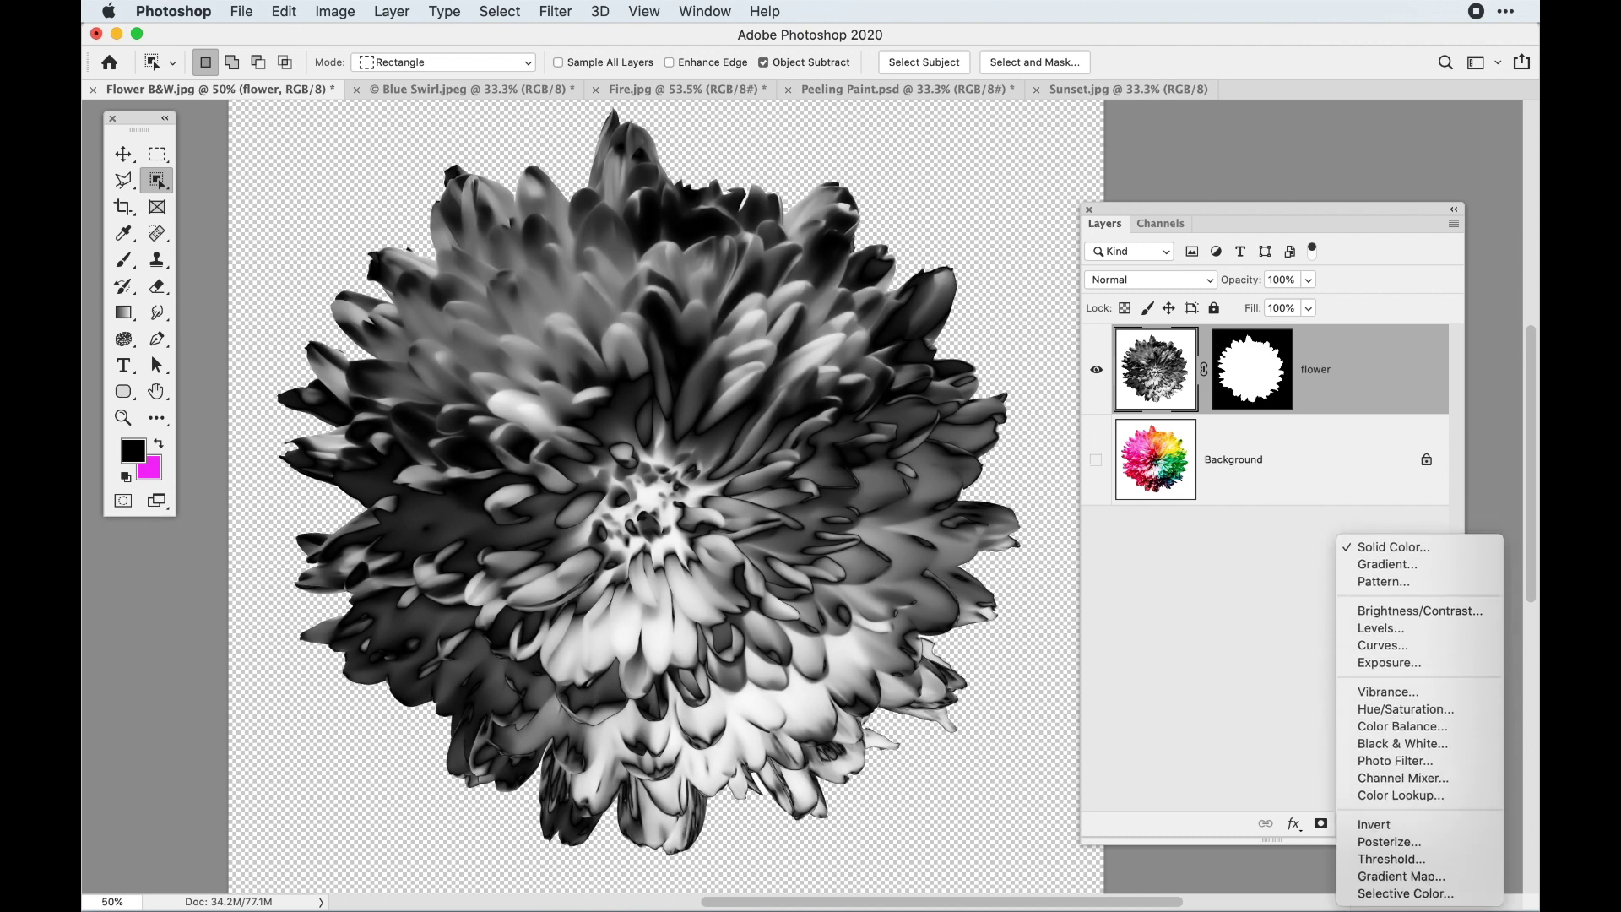
pyautogui.click(1390, 718)
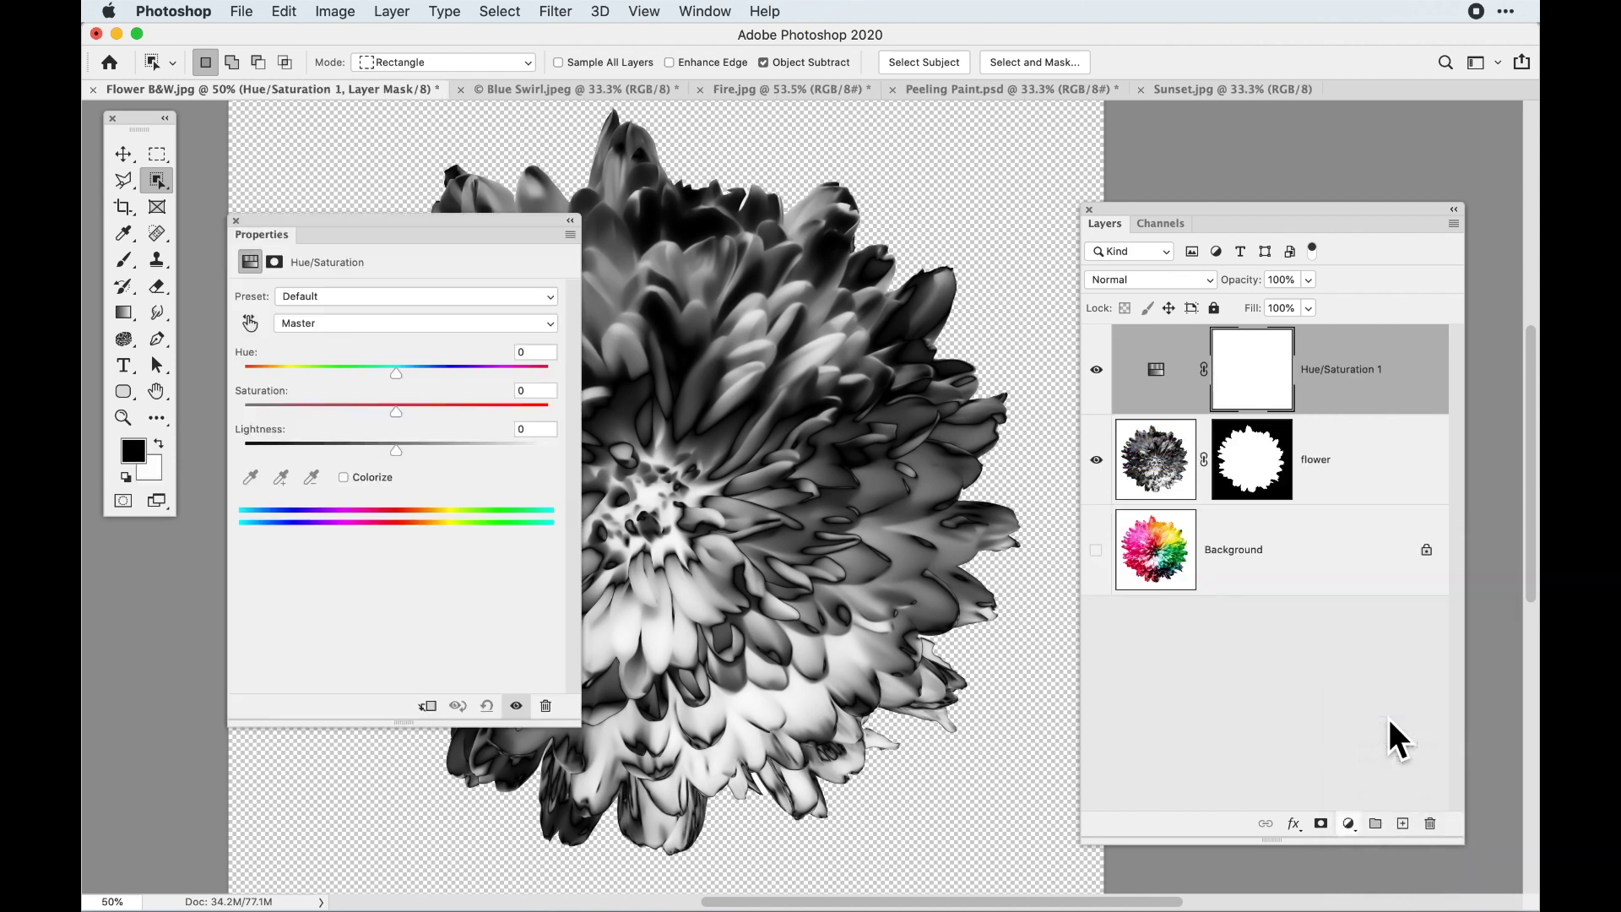
pyautogui.click(345, 477)
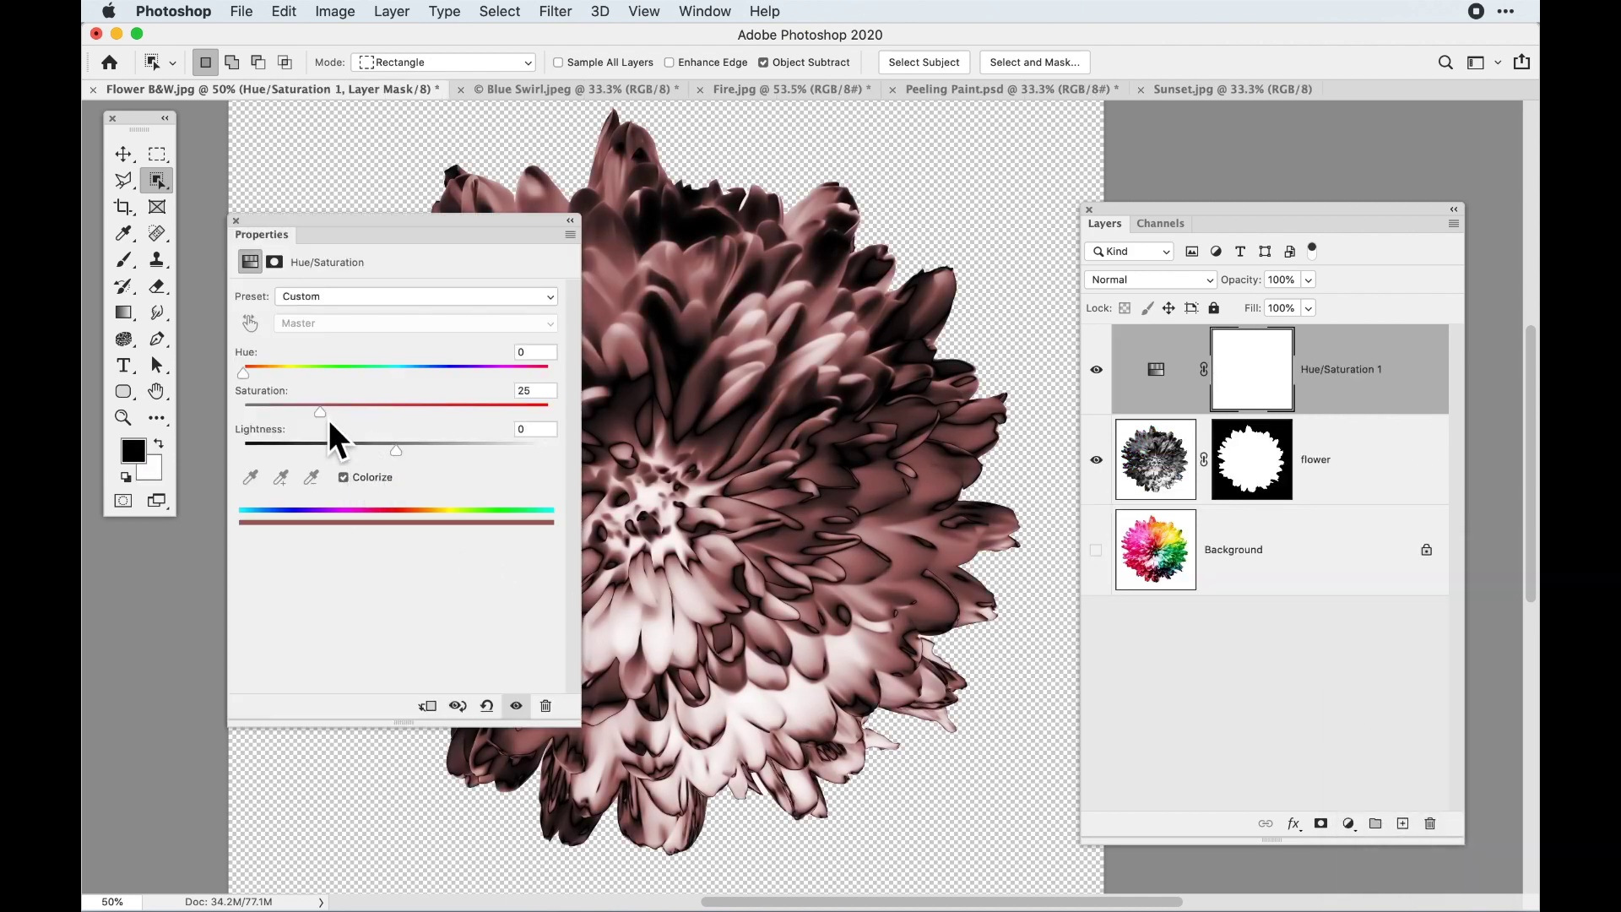
pyautogui.moveTo(328, 420); pyautogui.dragTo(402, 417)
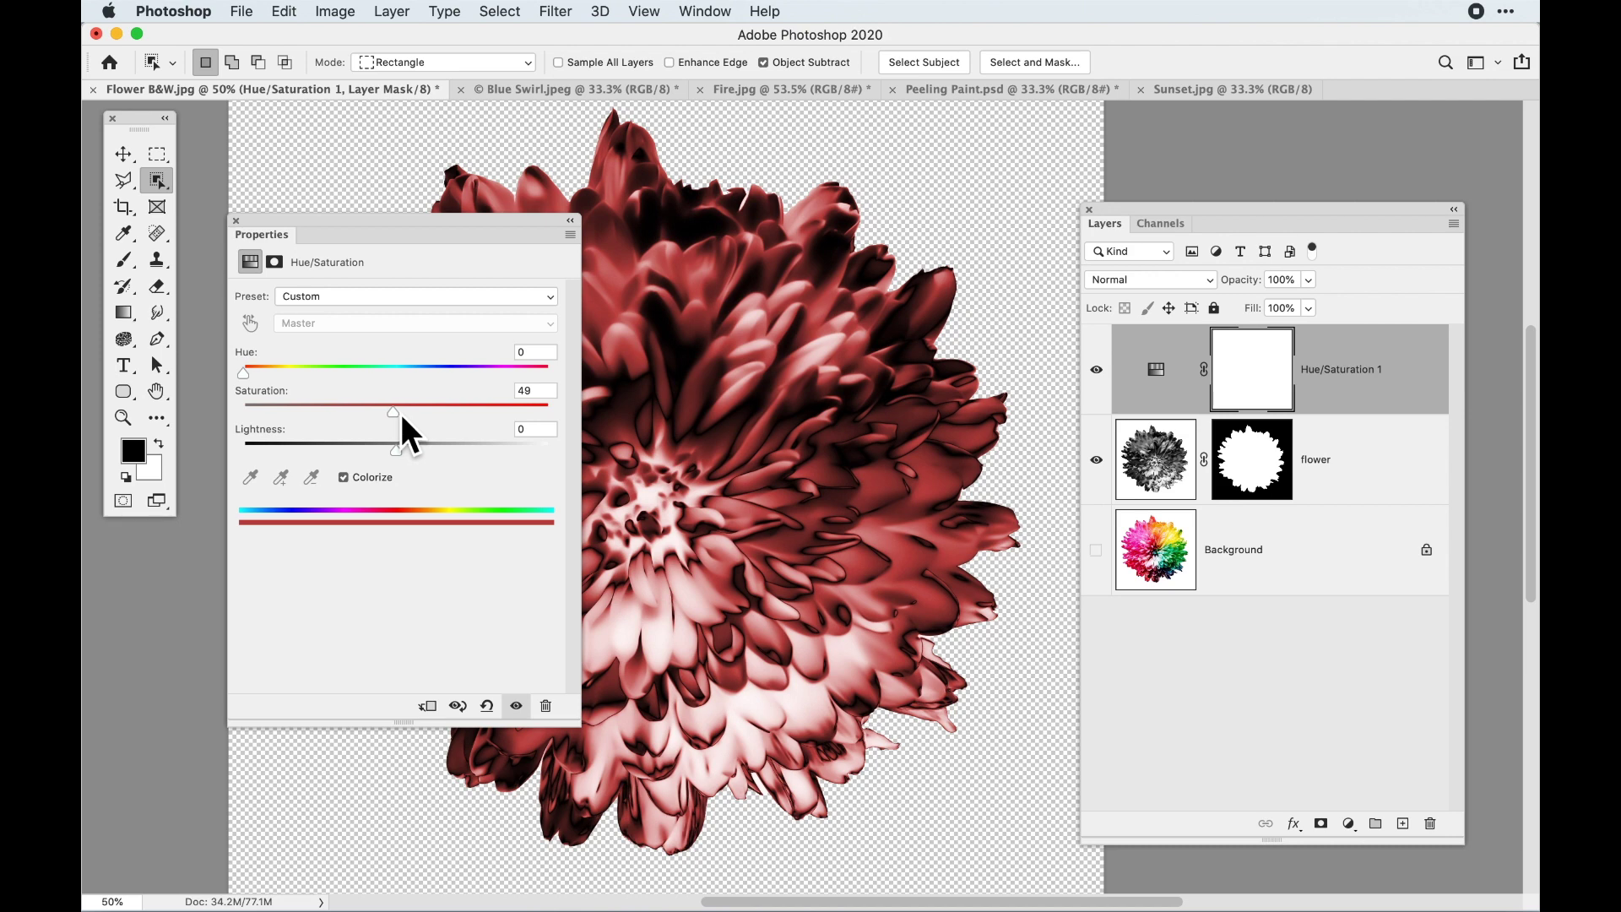
pyautogui.moveTo(251, 382)
pyautogui.mouseDown()
pyautogui.moveTo(296, 377)
pyautogui.moveTo(281, 370)
pyautogui.mouseUp()
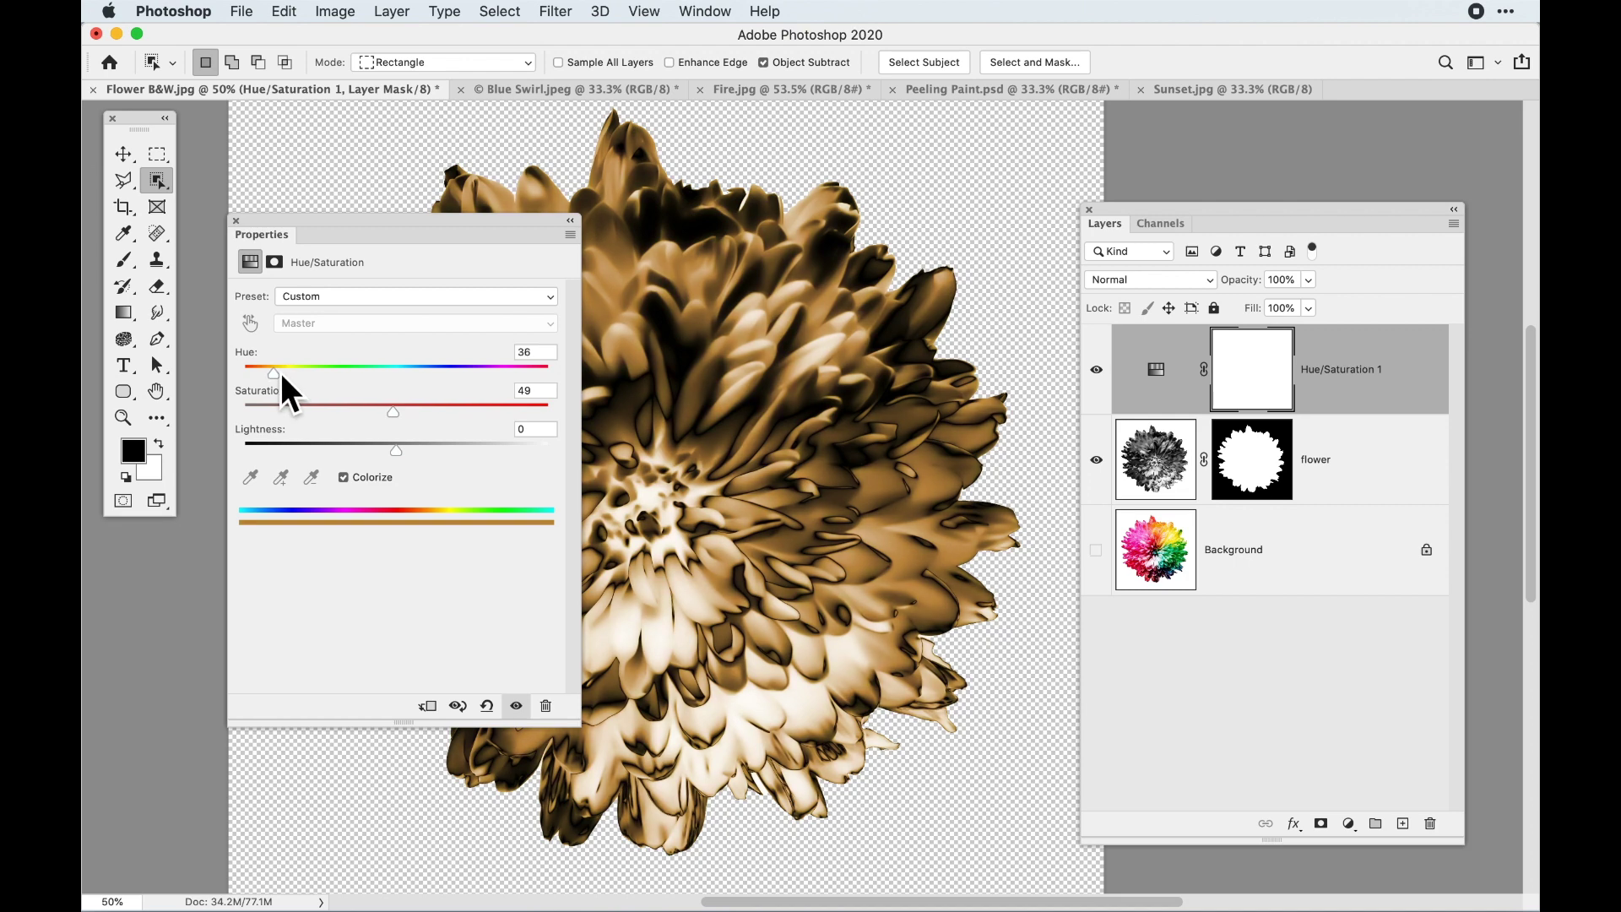
pyautogui.moveTo(390, 414); pyautogui.dragTo(417, 412)
pyautogui.moveTo(272, 376); pyautogui.dragTo(286, 377)
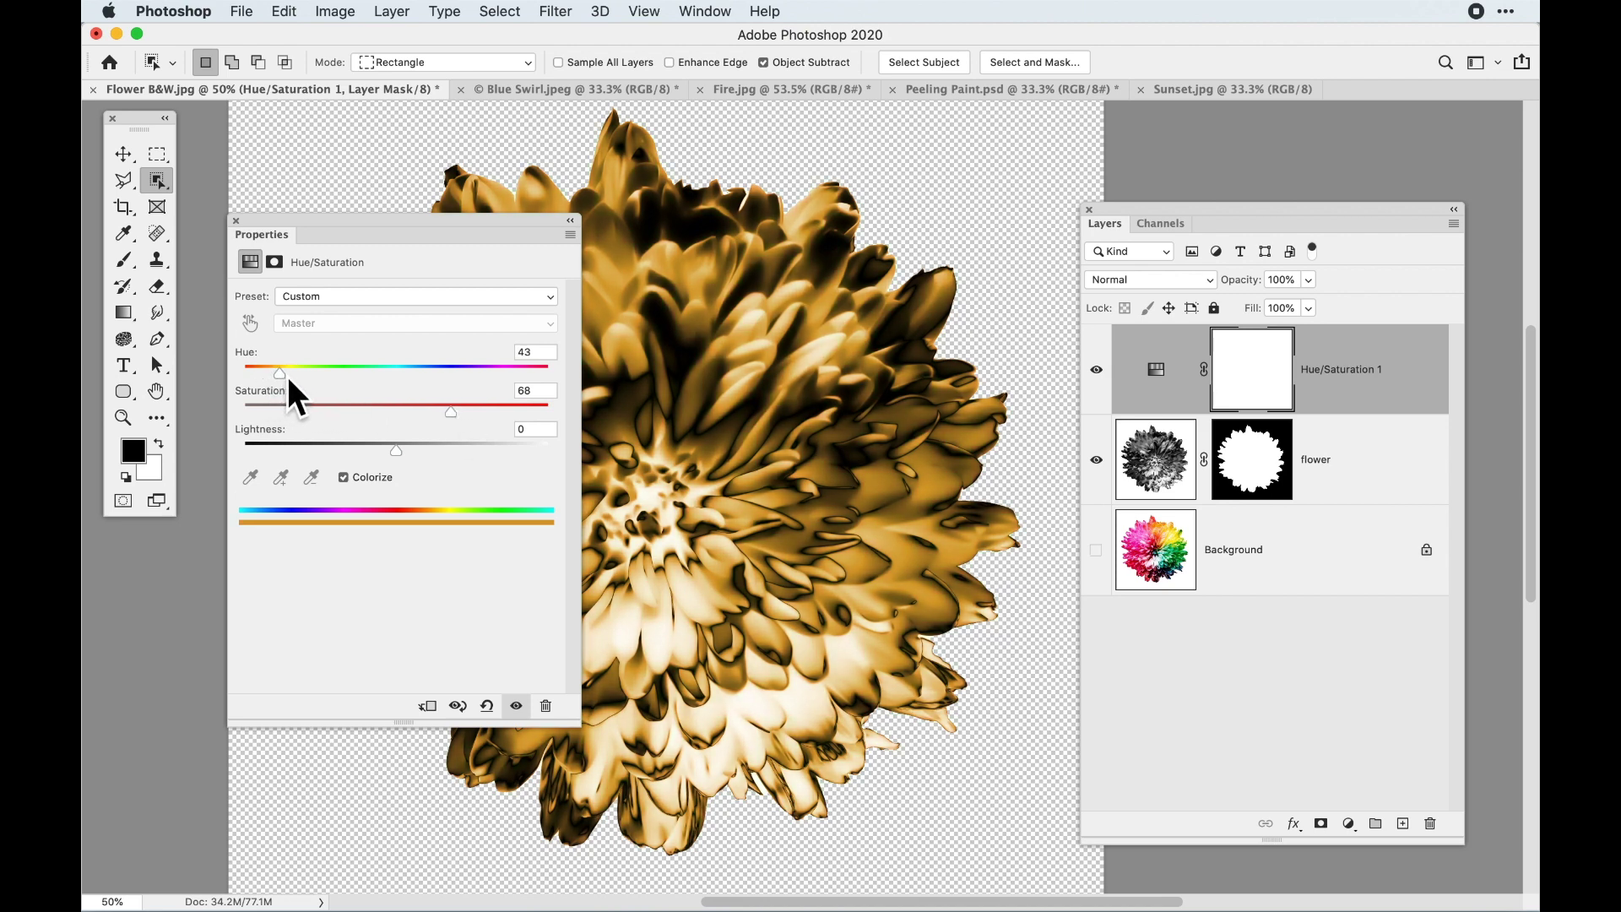
pyautogui.click(236, 220)
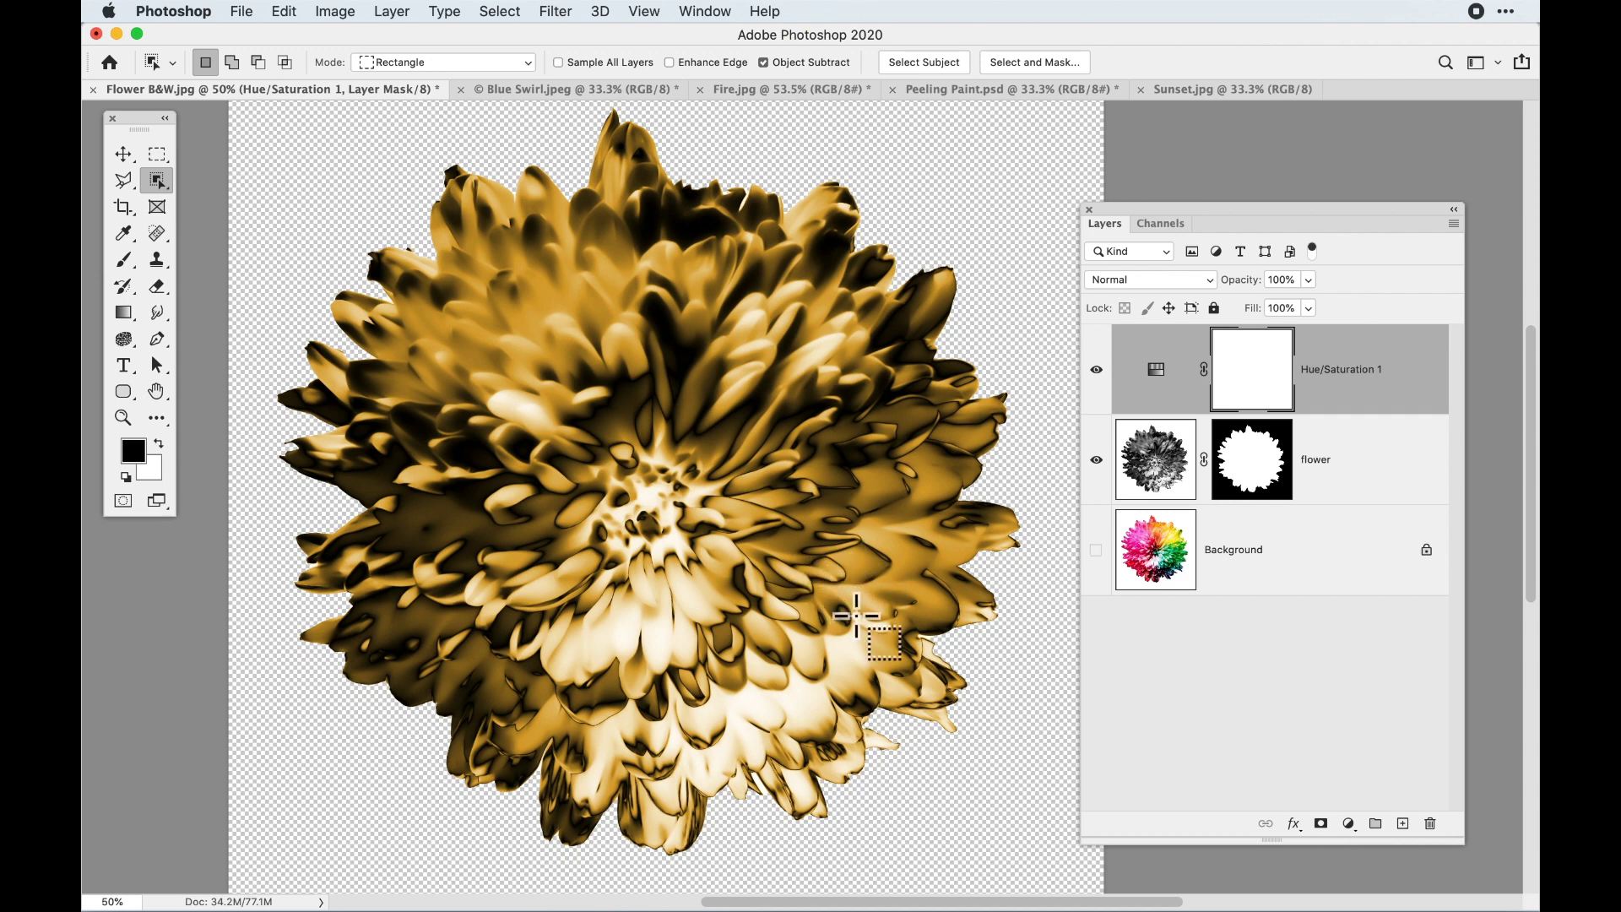
pyautogui.click(556, 11)
pyautogui.click(561, 15)
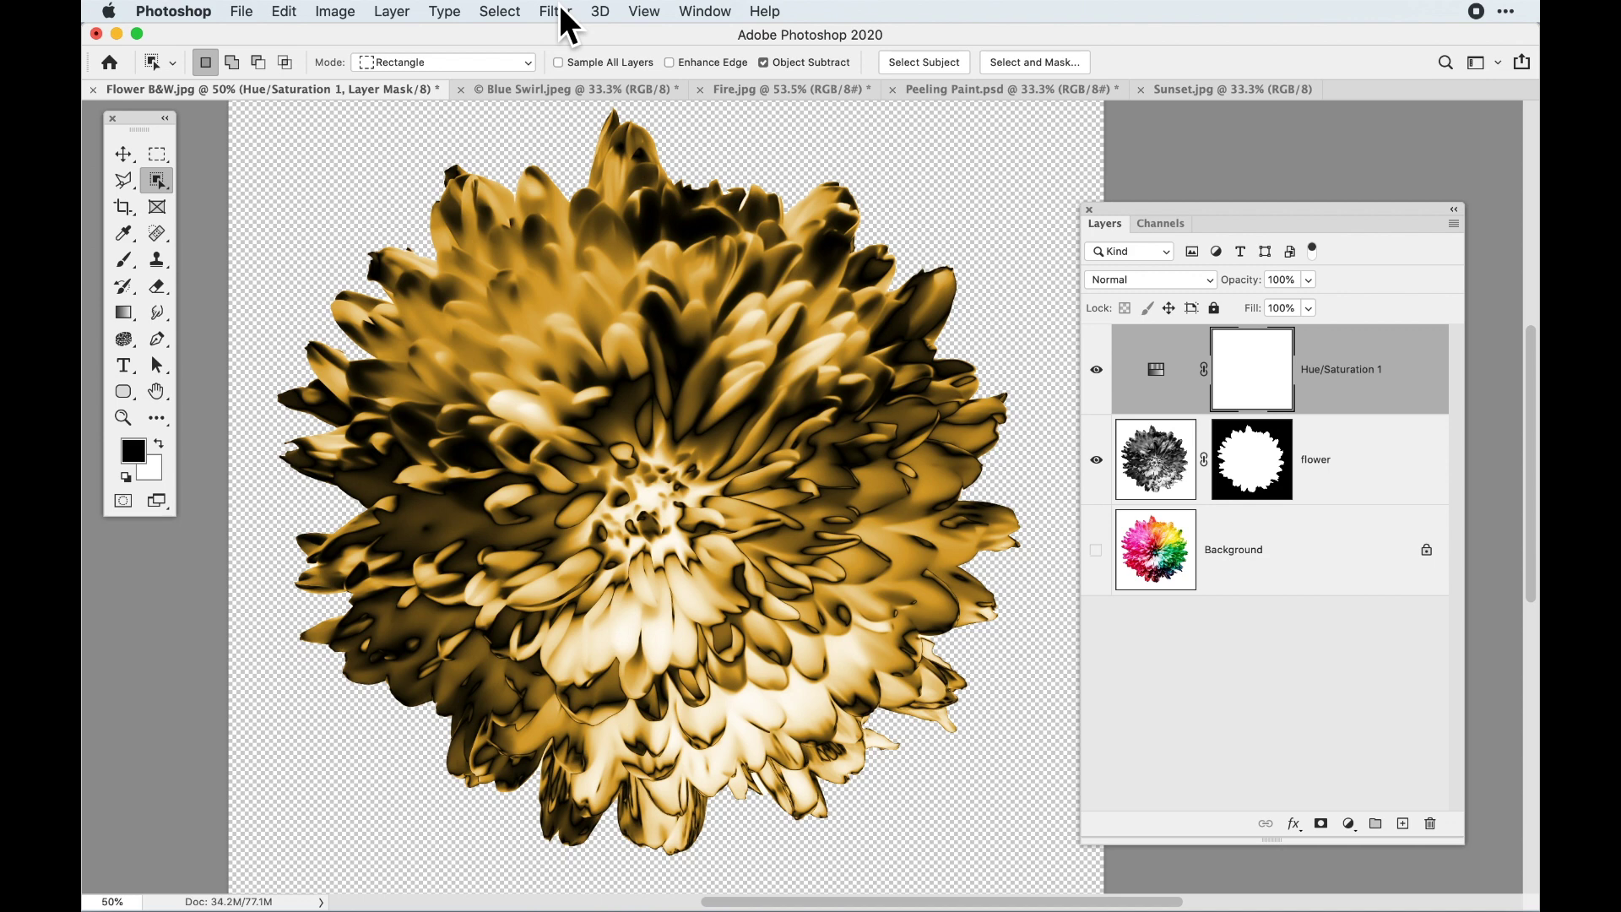
pyautogui.click(540, 92)
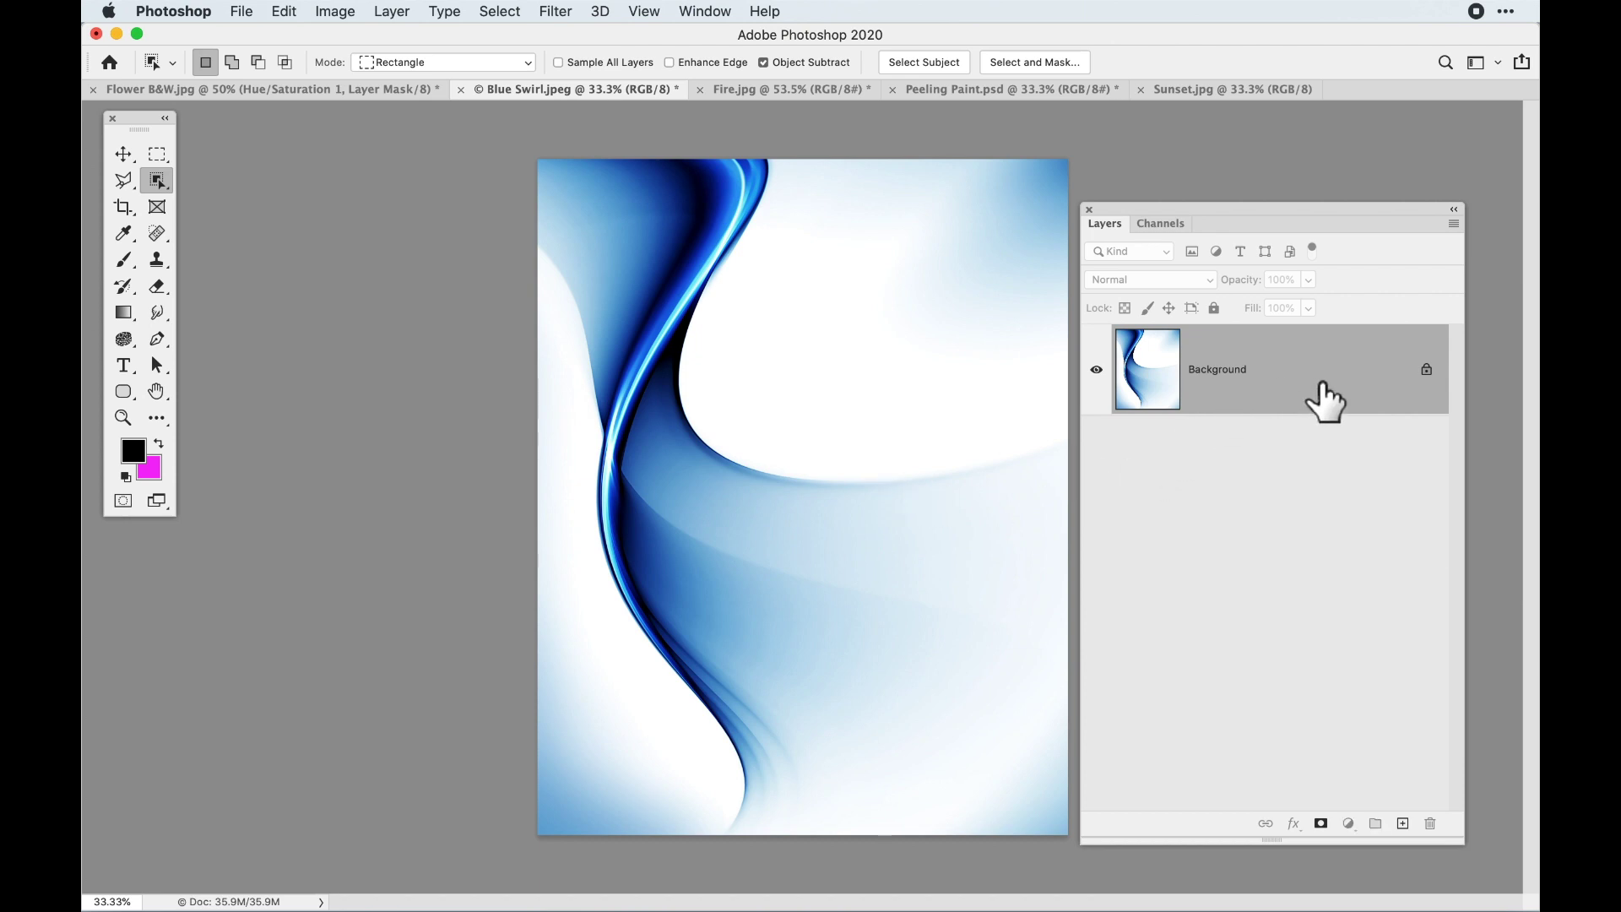
# Duplicate the swirl background as Layer 1, hide the Background, and desaturate Layer 1
pyautogui.press('super+j')
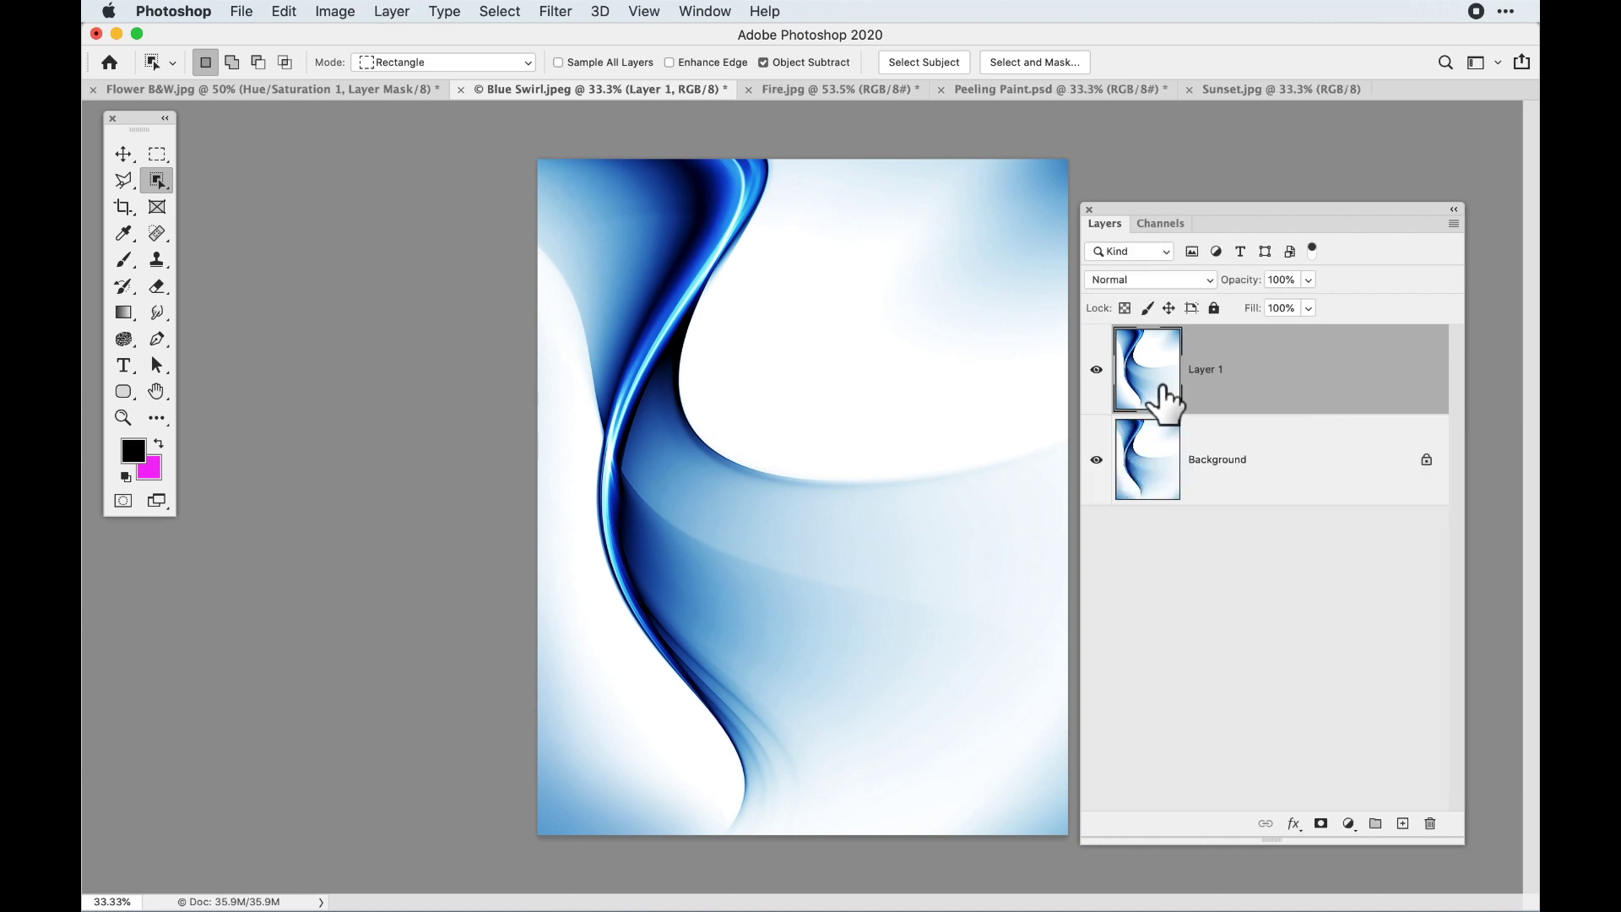
pyautogui.click(1101, 461)
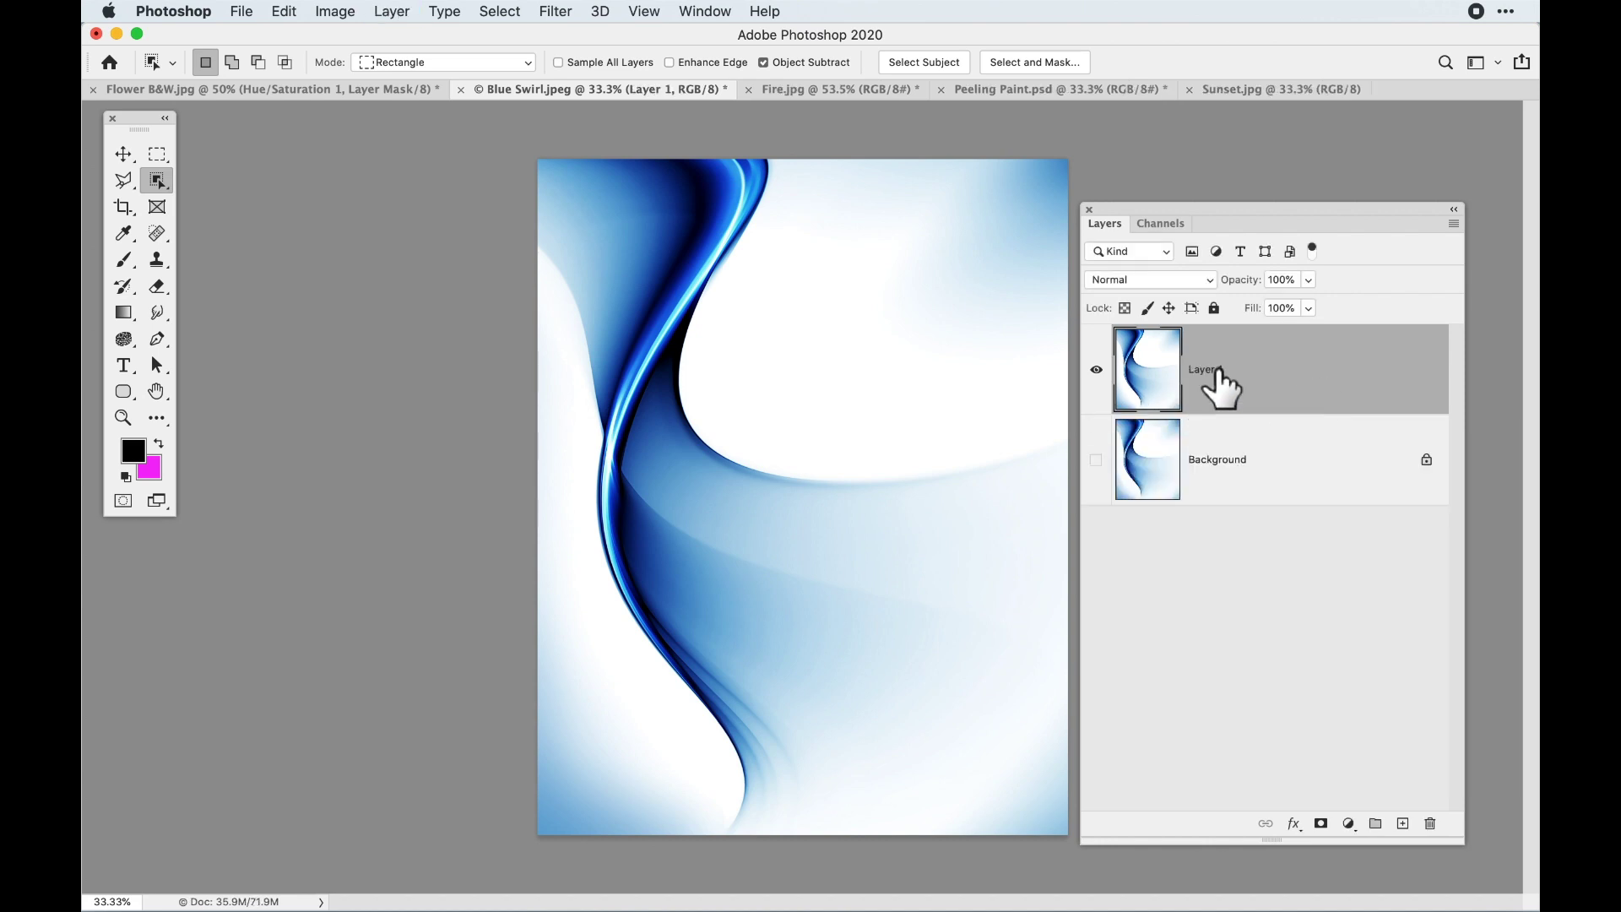
pyautogui.click(337, 10)
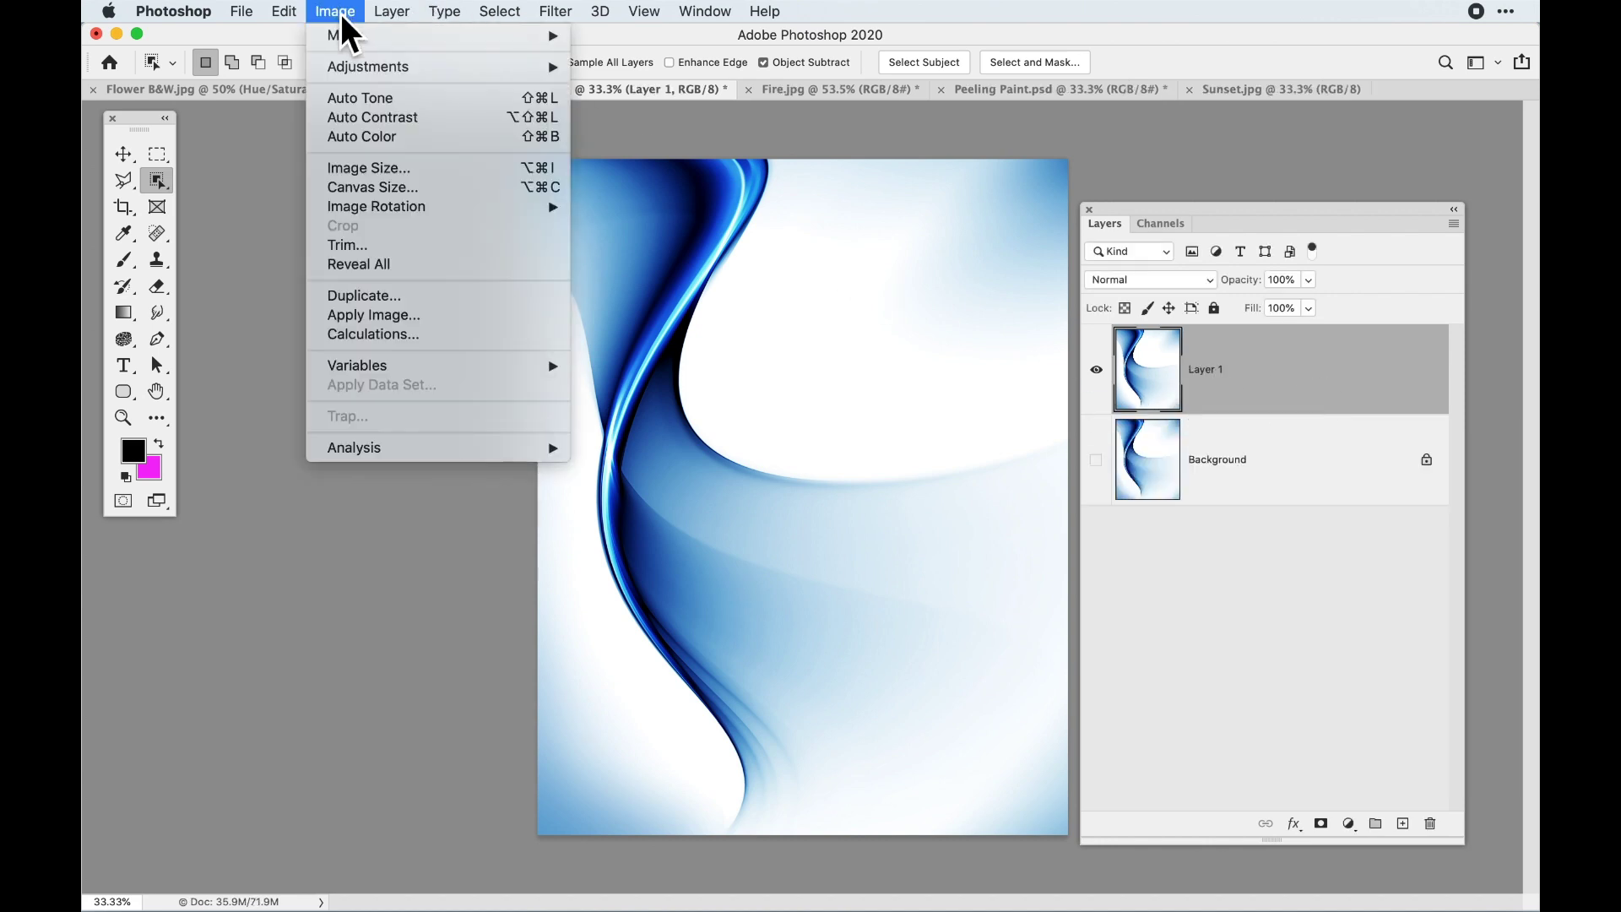
pyautogui.moveTo(380, 69)
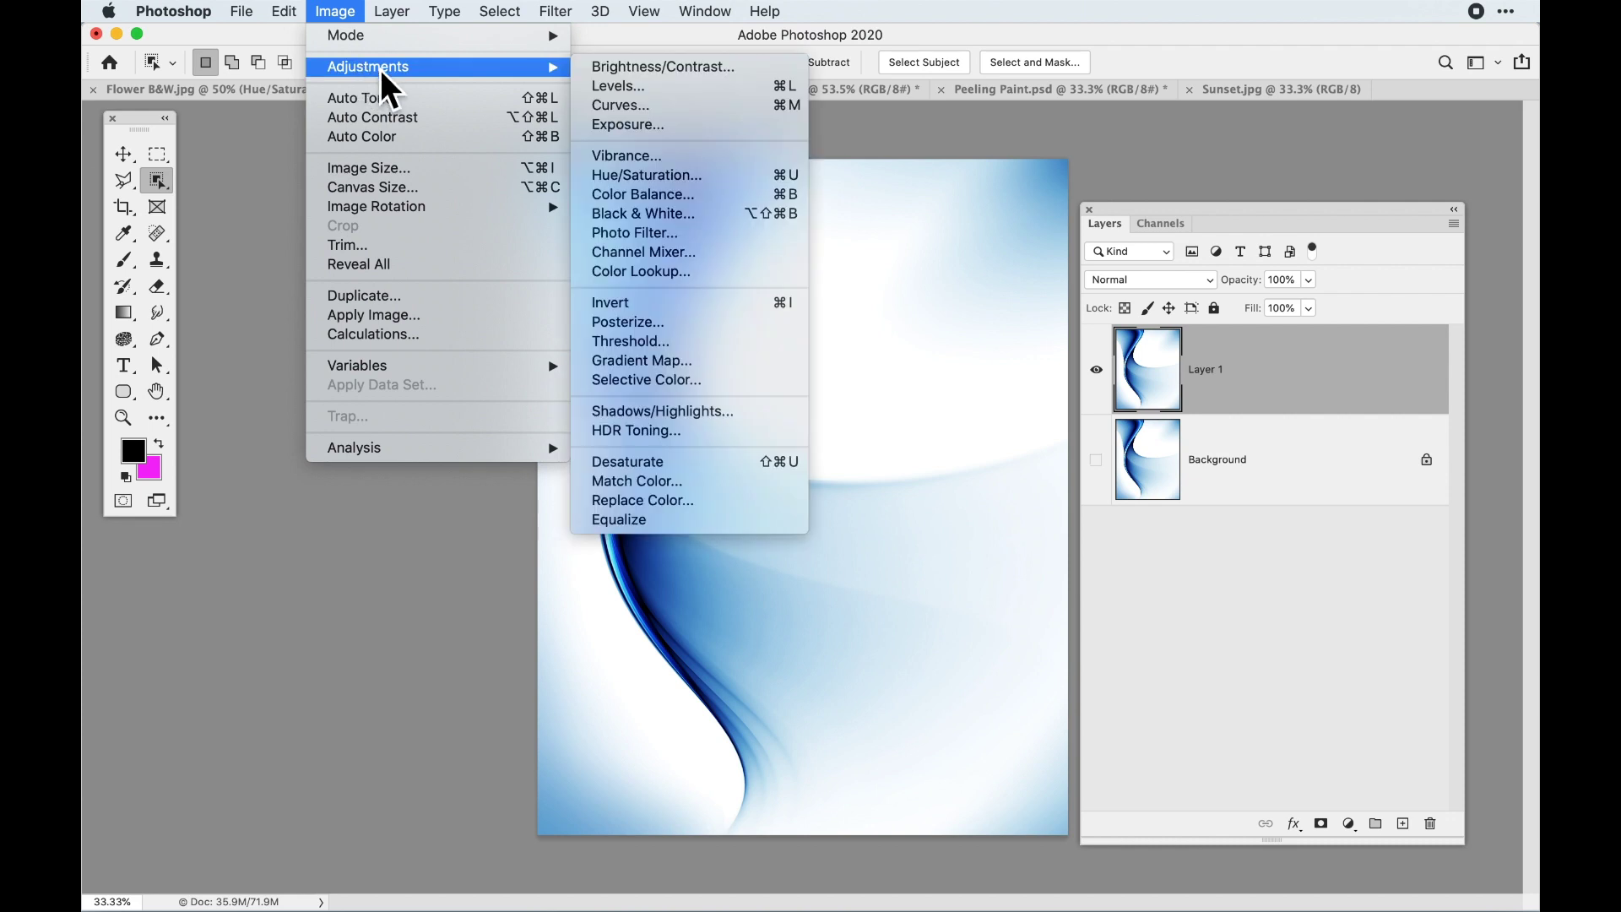
pyautogui.click(656, 464)
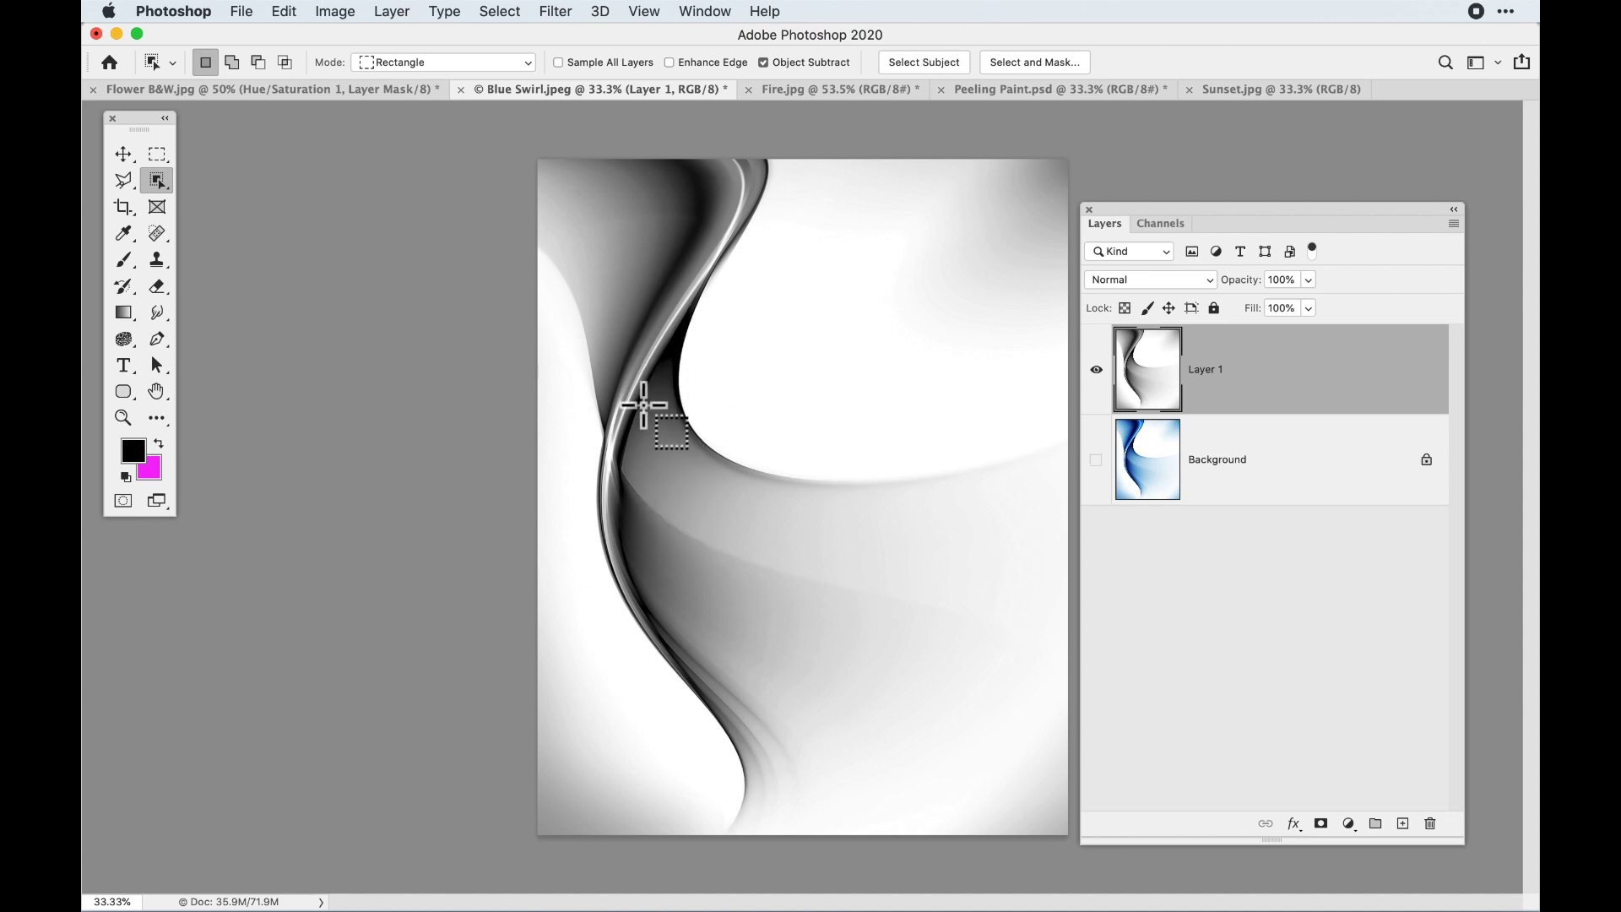
pyautogui.click(557, 11)
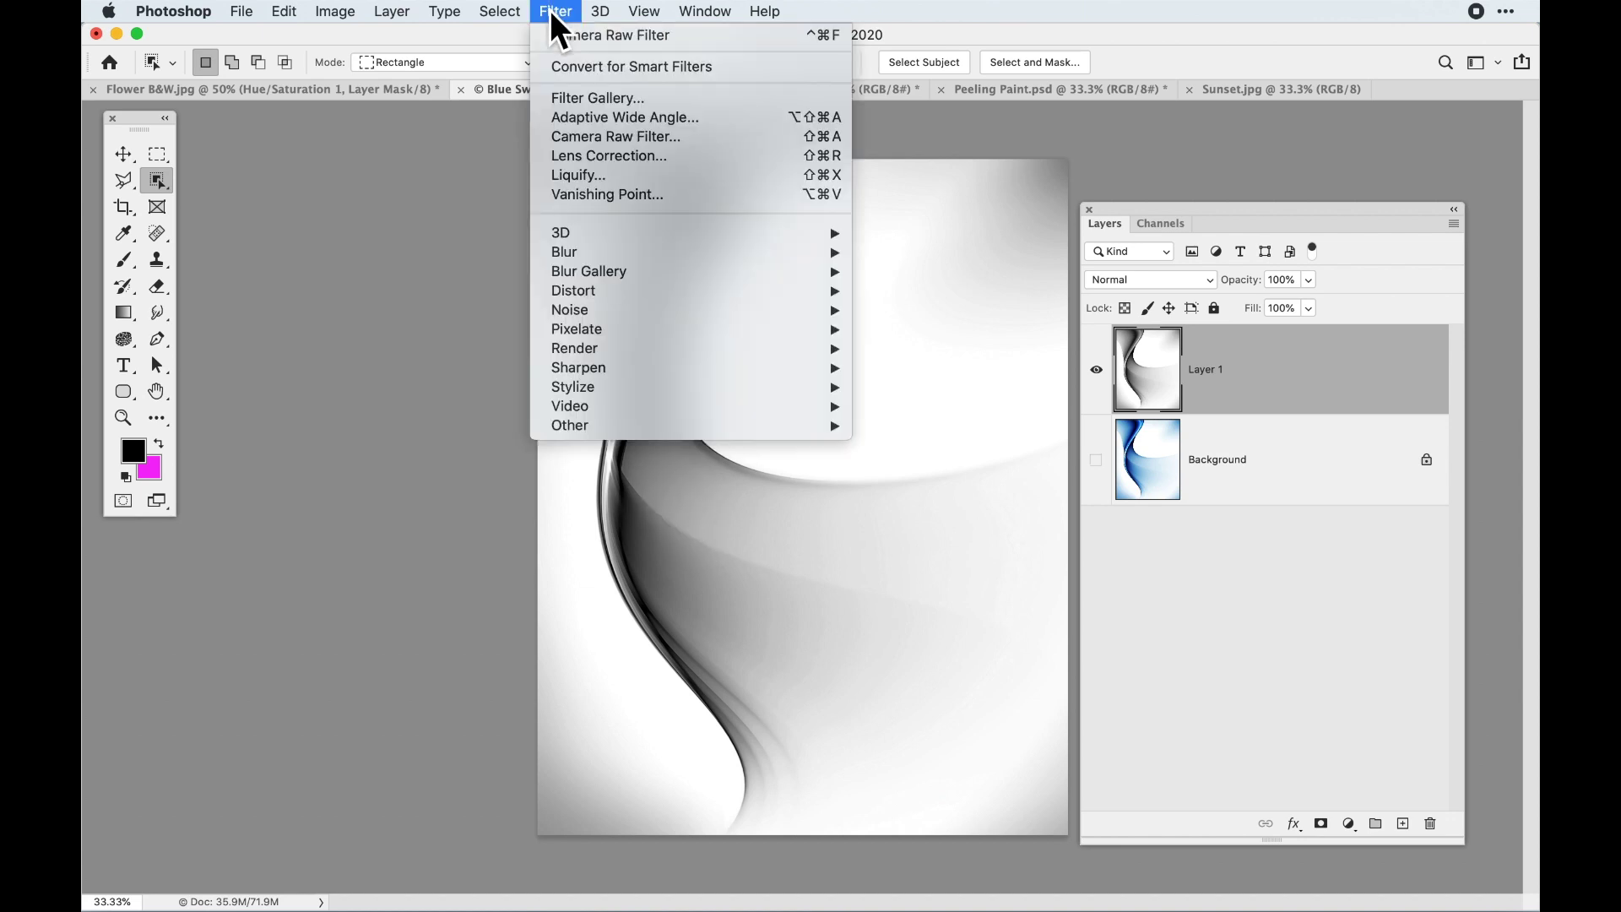
# Run Camera Raw Filter on Layer 1 with Texture -100, Luminance 100 and Luminance Detail 0
pyautogui.click(605, 145)
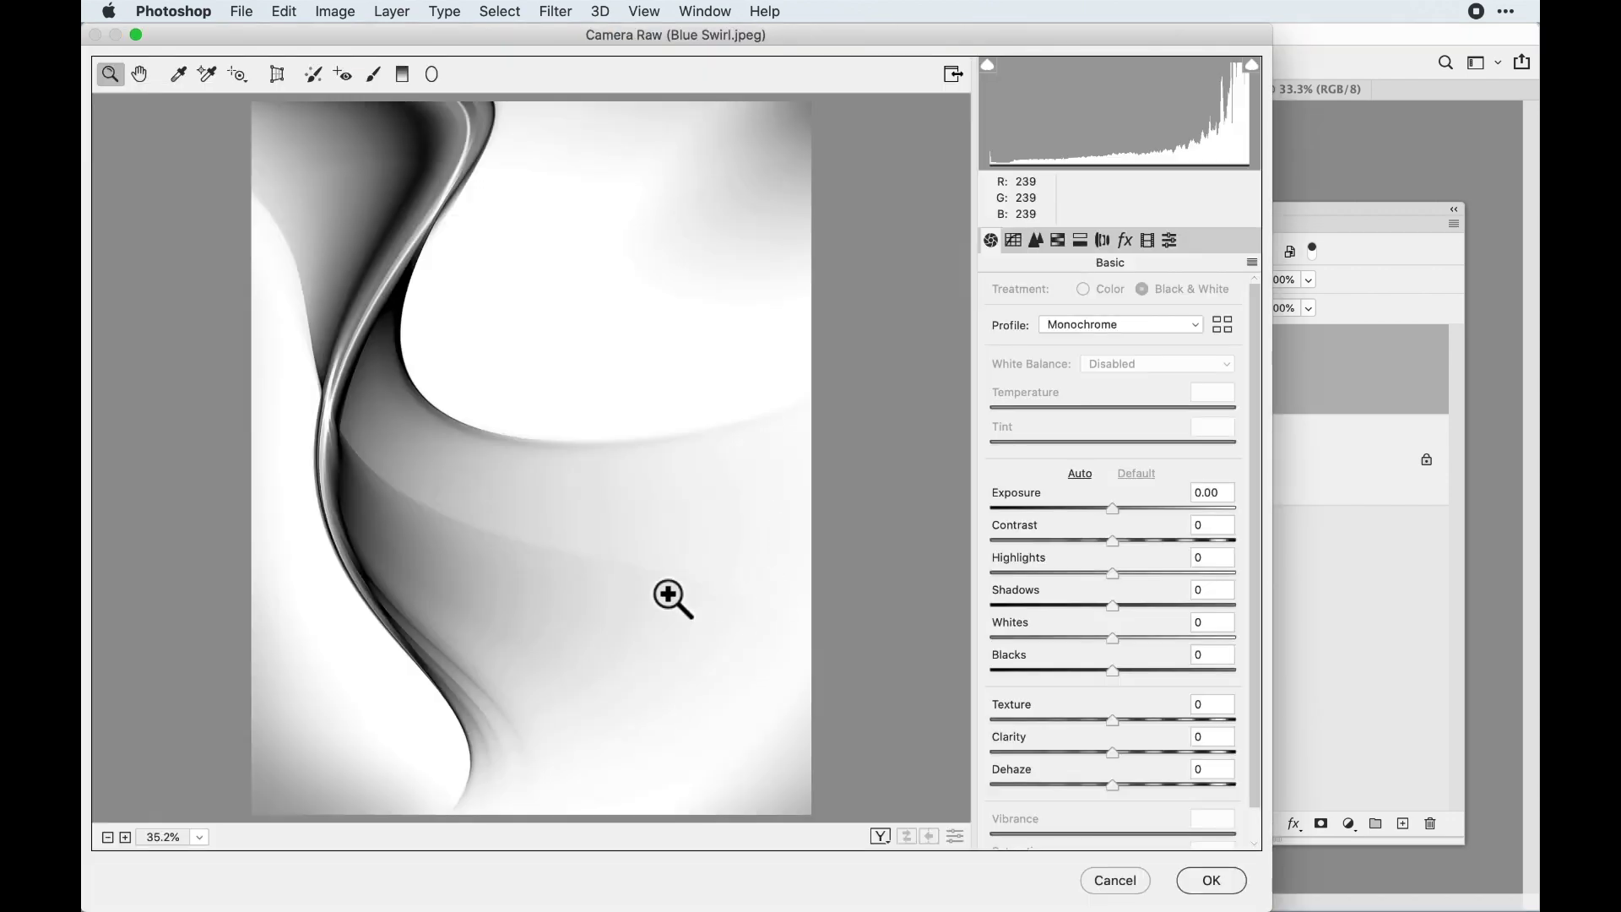
pyautogui.click(287, 345)
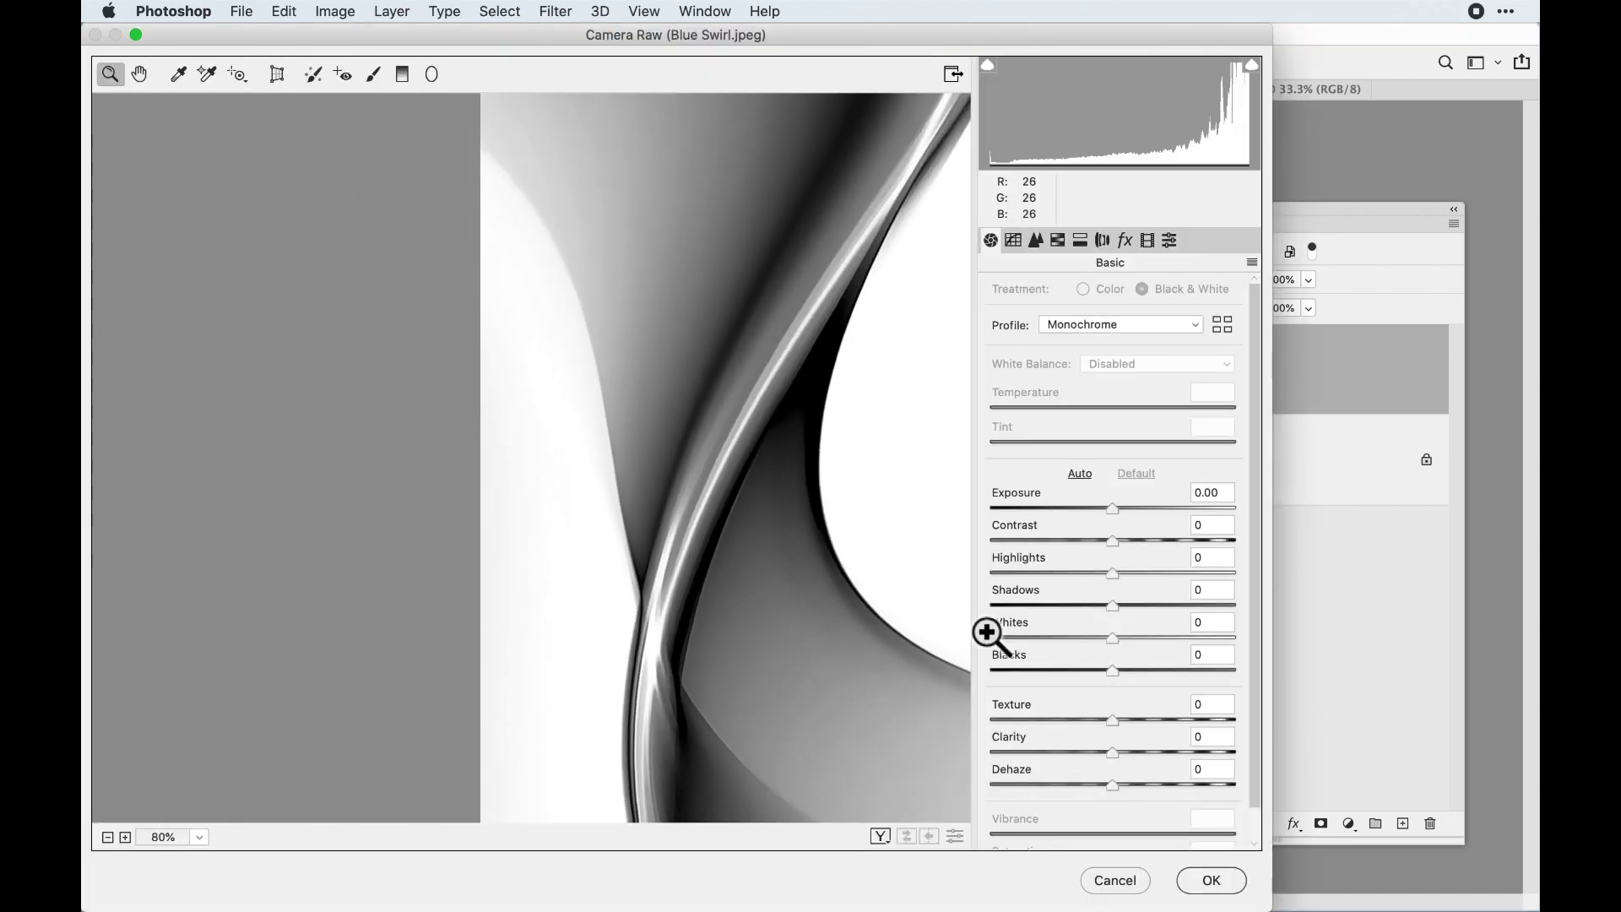
pyautogui.moveTo(1119, 724); pyautogui.dragTo(930, 709)
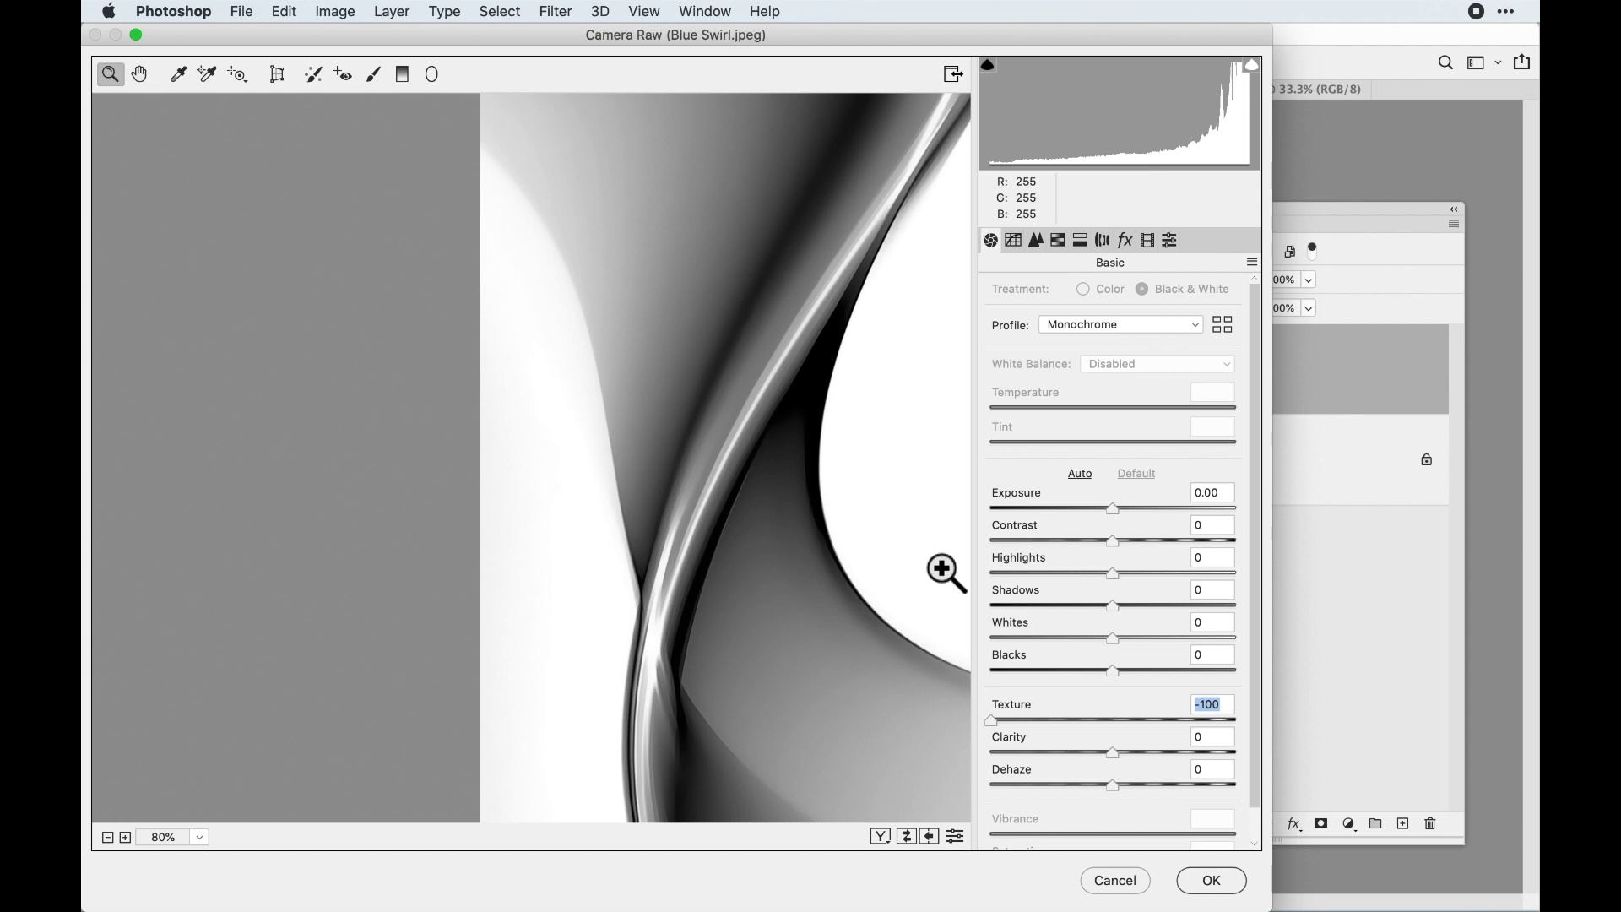
pyautogui.click(1037, 240)
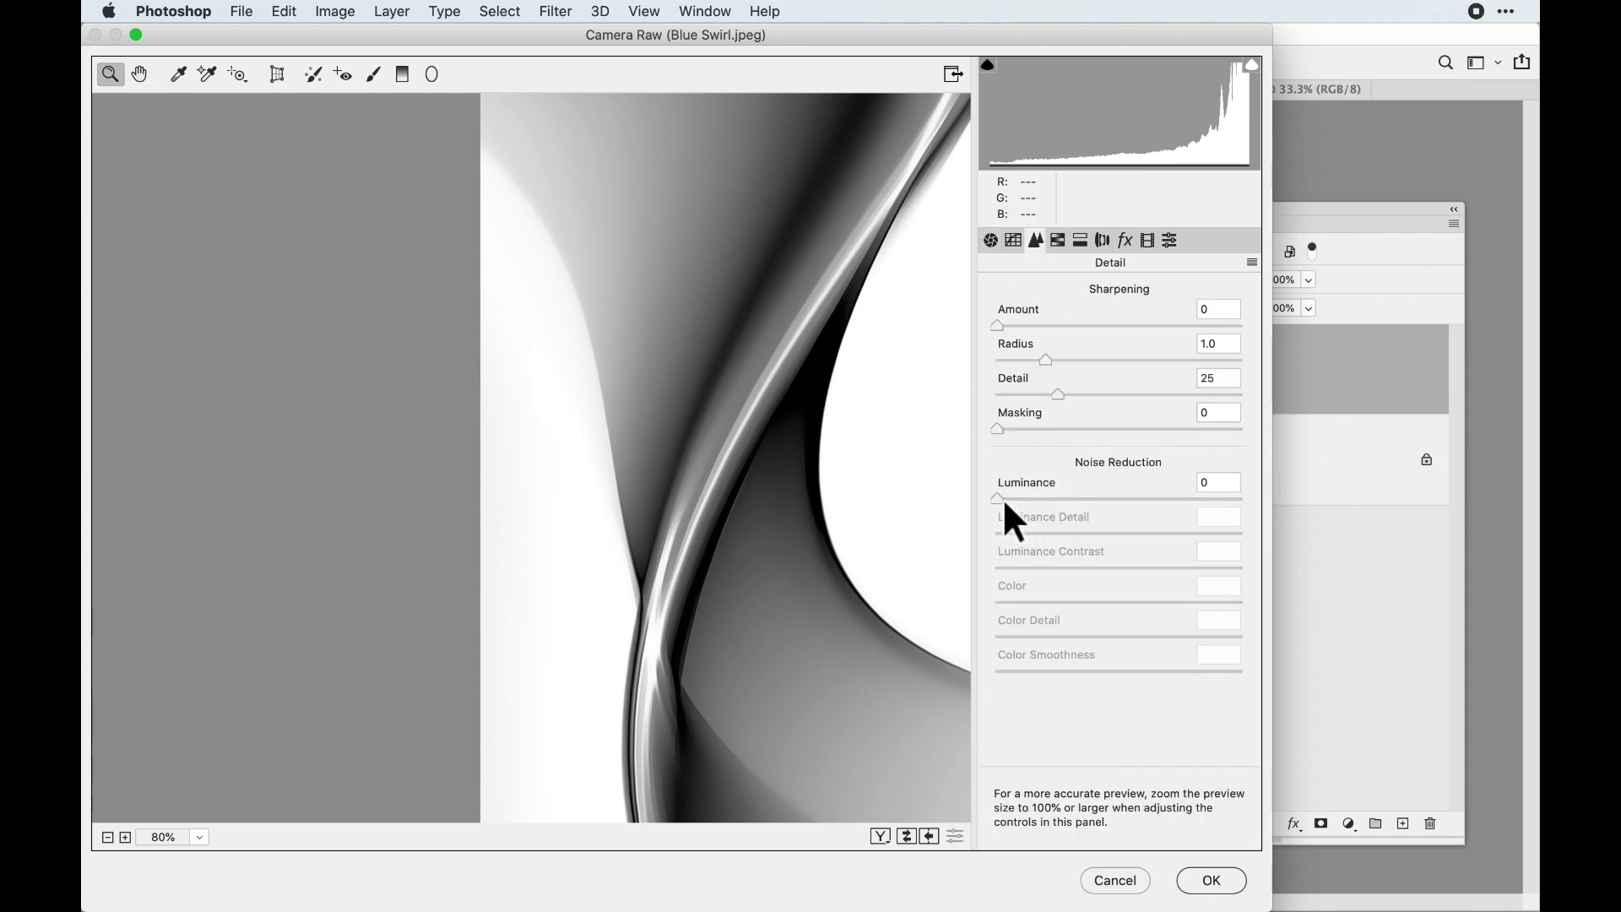
pyautogui.moveTo(1004, 503); pyautogui.dragTo(1163, 489)
pyautogui.moveTo(1271, 504)
pyautogui.mouseDown()
pyautogui.moveTo(1310, 495)
pyautogui.moveTo(1292, 523)
pyautogui.mouseUp()
pyautogui.moveTo(1130, 533); pyautogui.dragTo(976, 542)
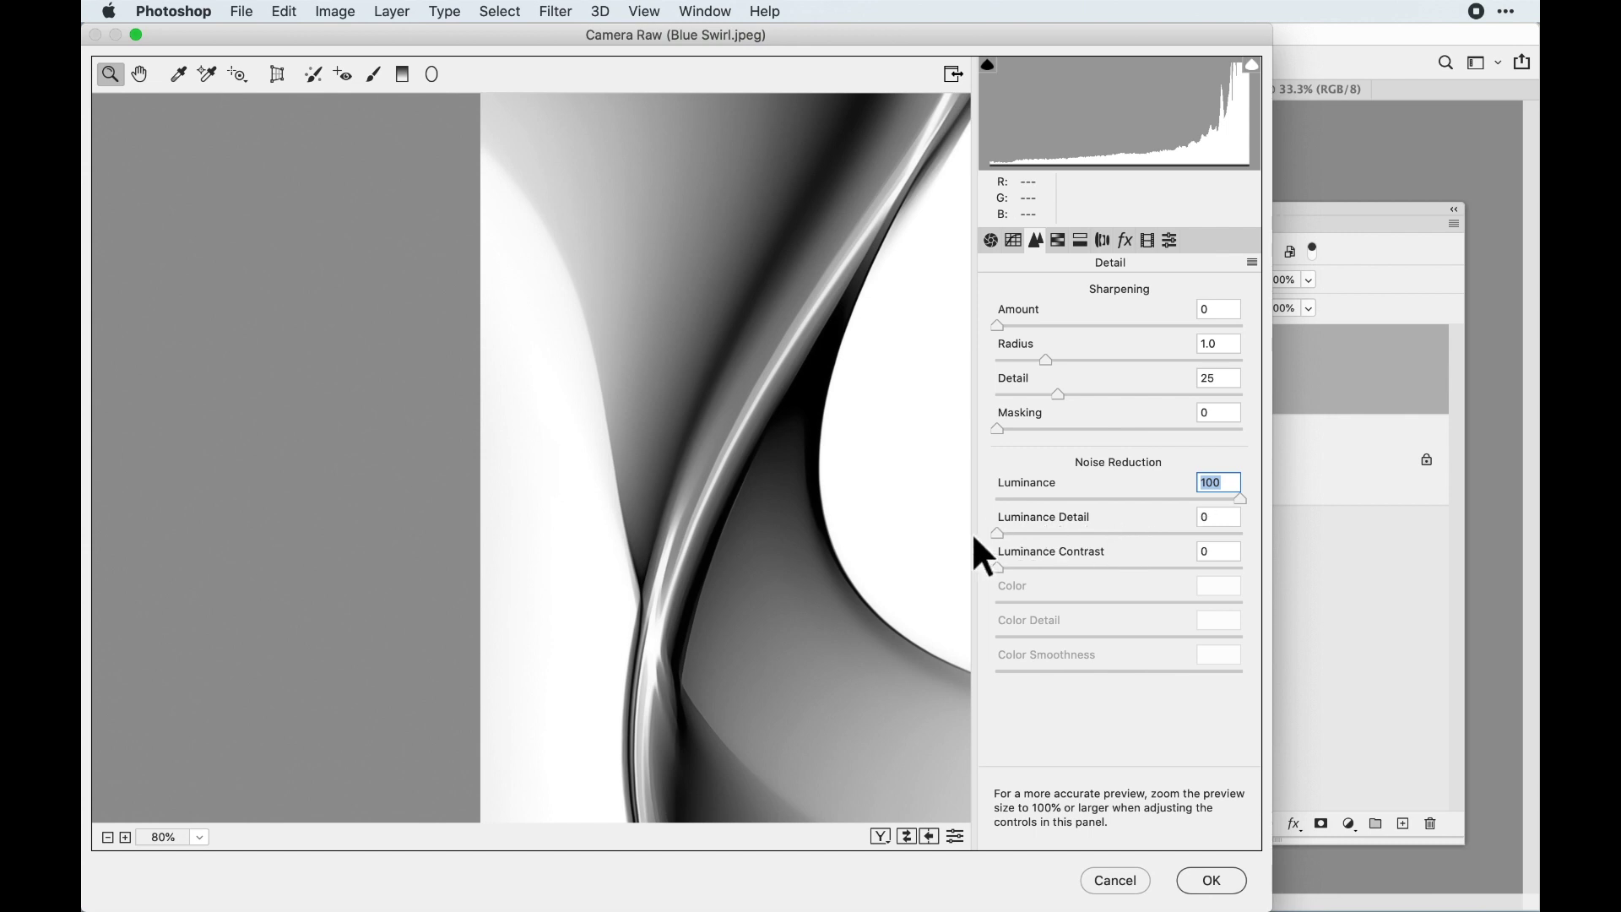
pyautogui.press('Tab')
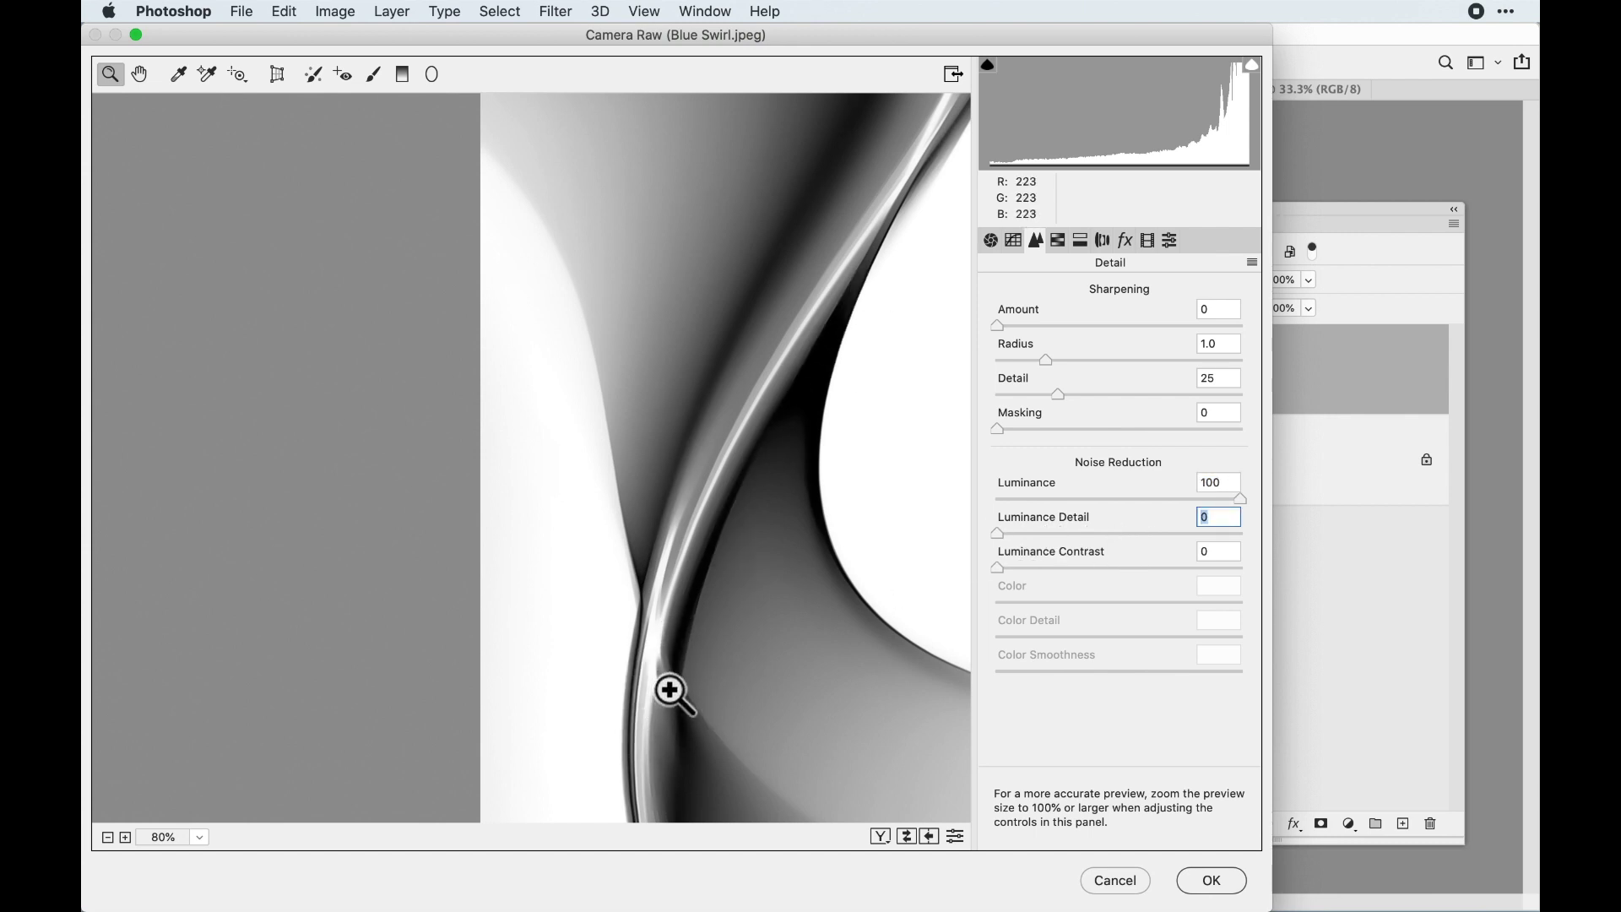
pyautogui.click(1214, 878)
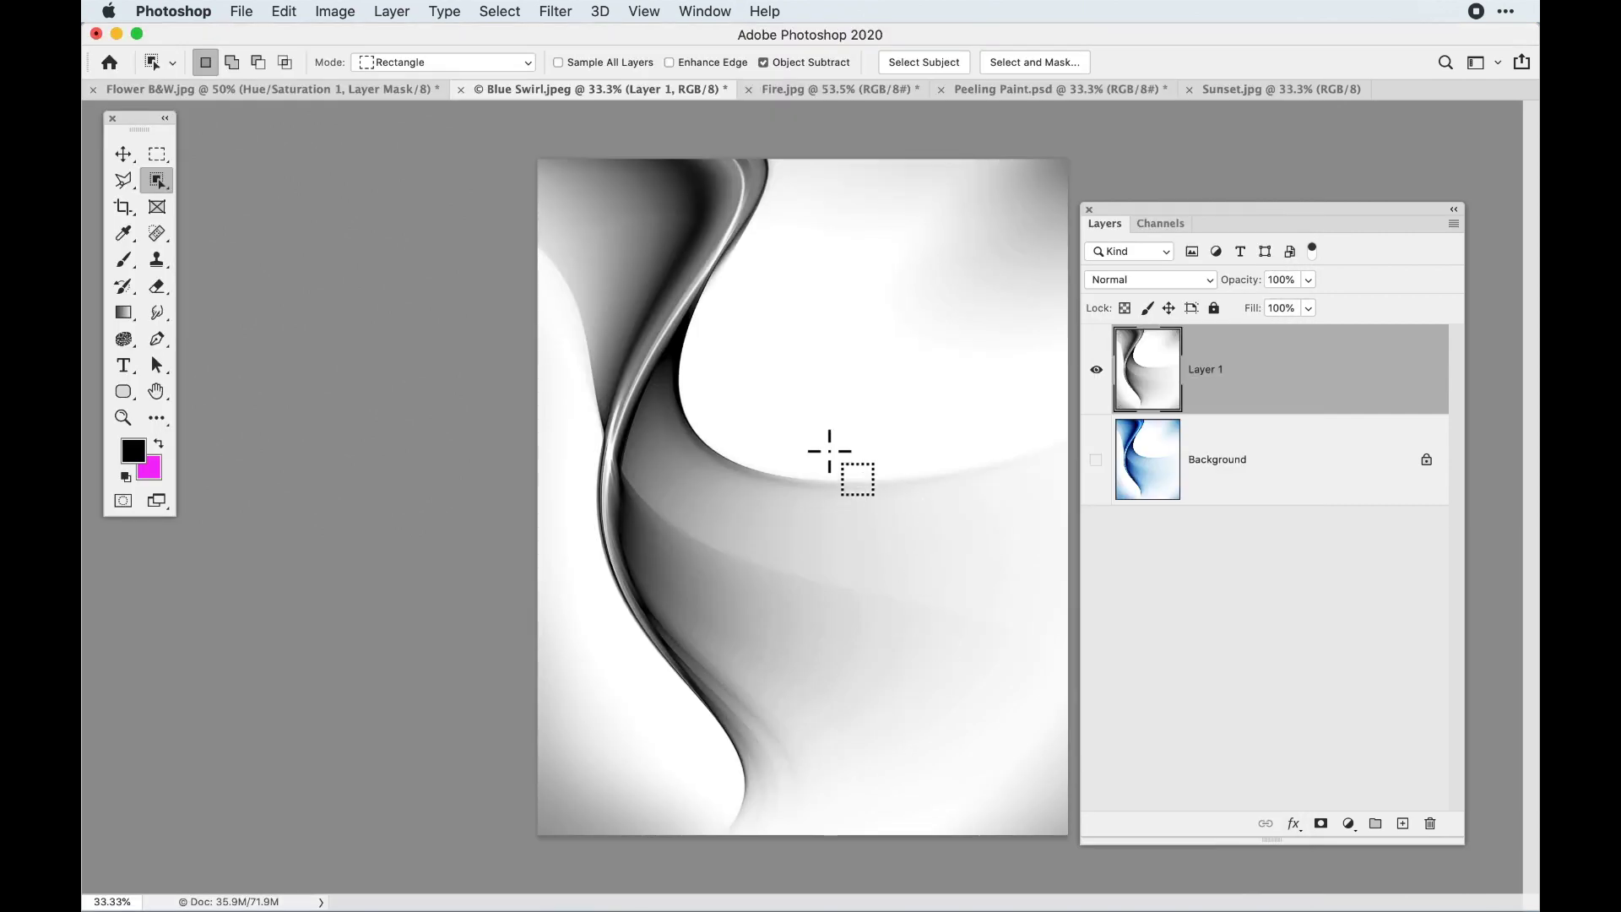
# Apply Image onto Layer 1: merged RGB, inverted, Difference blending at 100% opacity
pyautogui.click(335, 11)
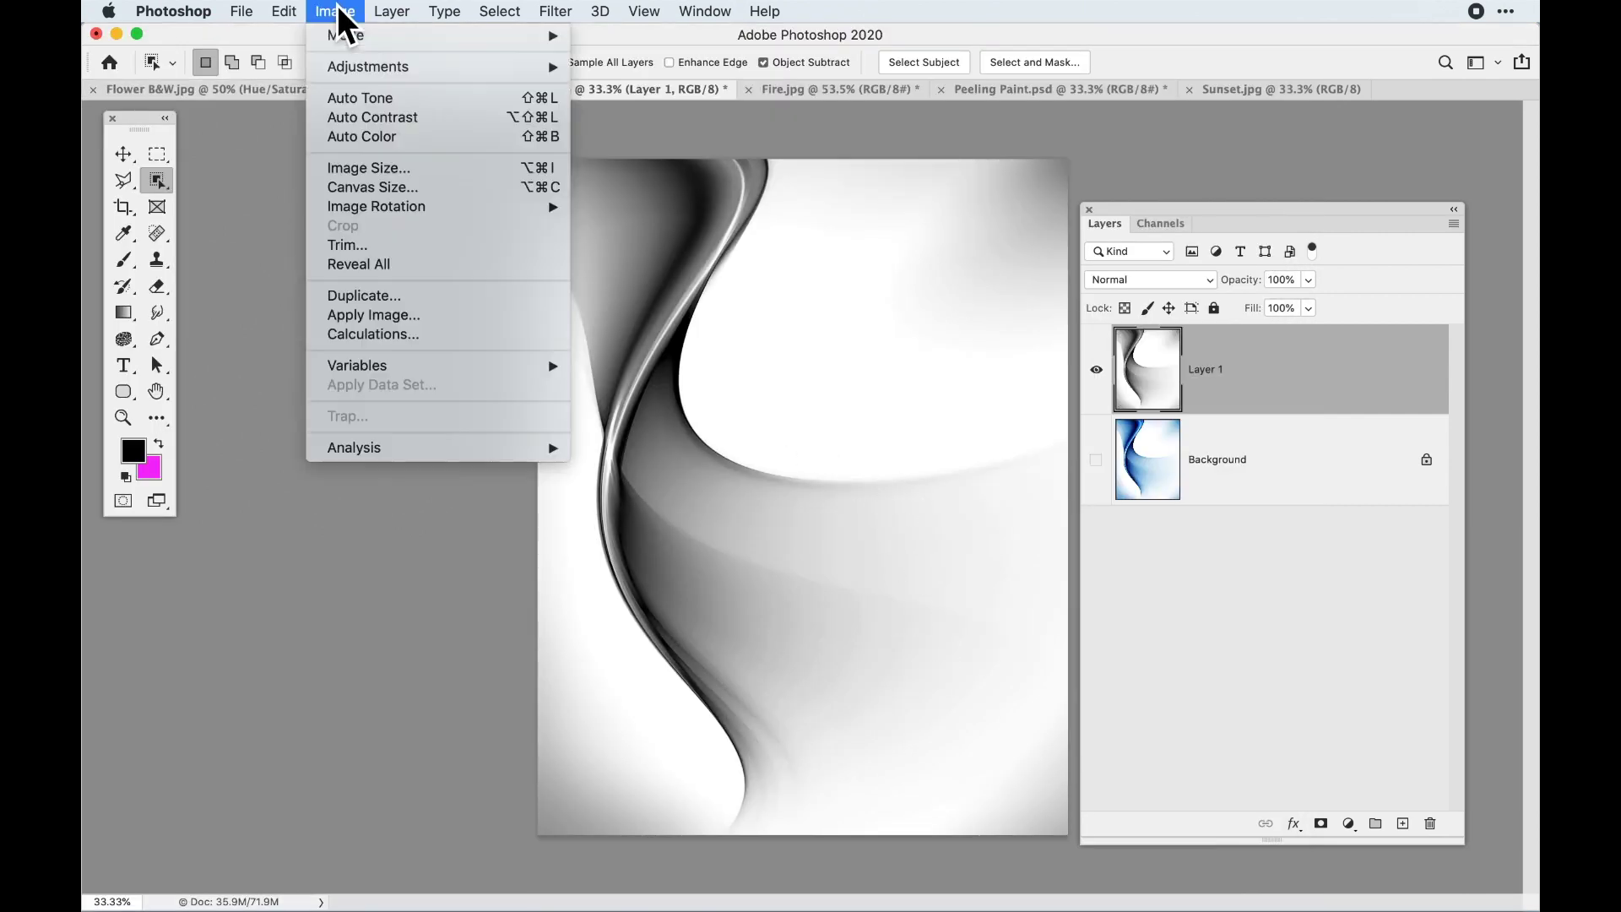
pyautogui.click(379, 323)
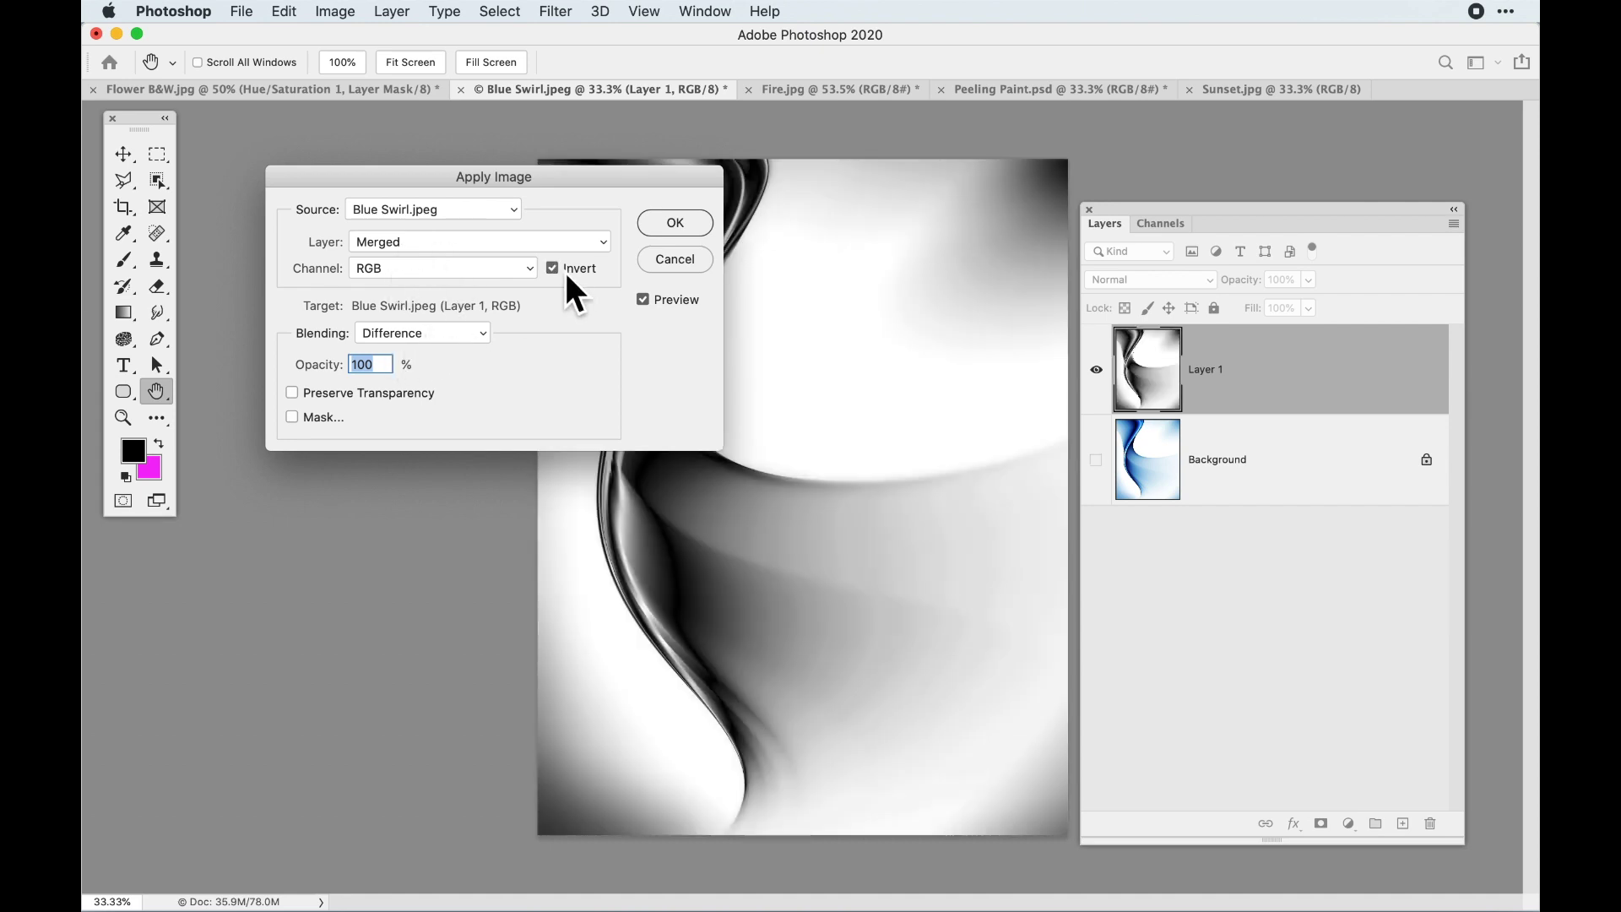
pyautogui.click(672, 230)
pyautogui.press('w')
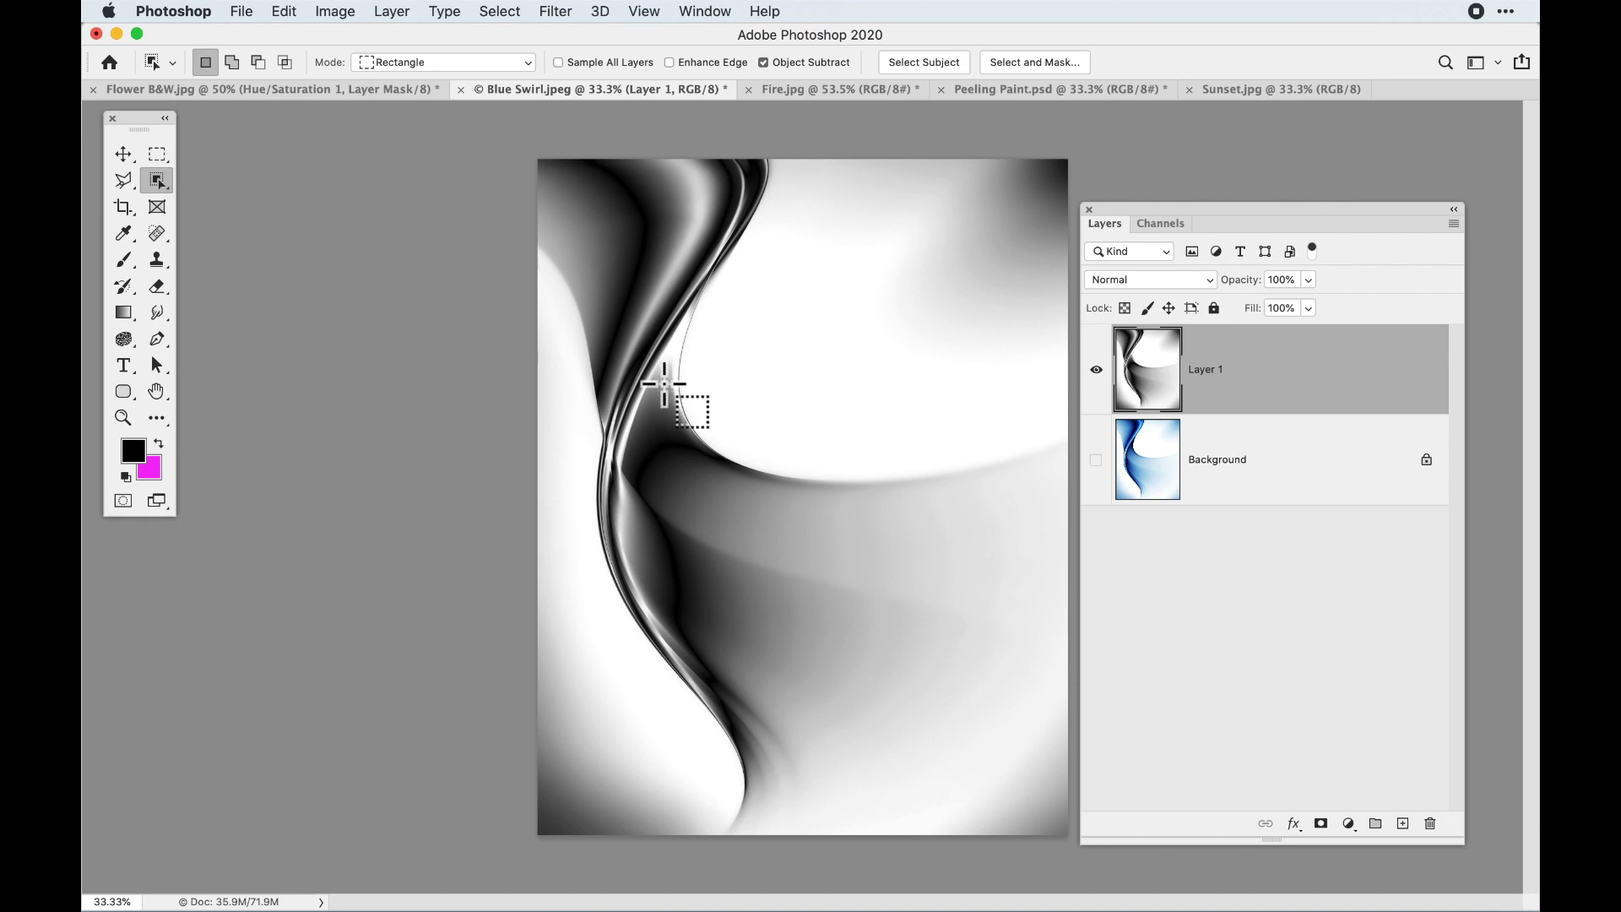
# Add a Solid Color fill layer, Color Fill 1, in olive #b1a73c above Layer 1
pyautogui.click(1351, 826)
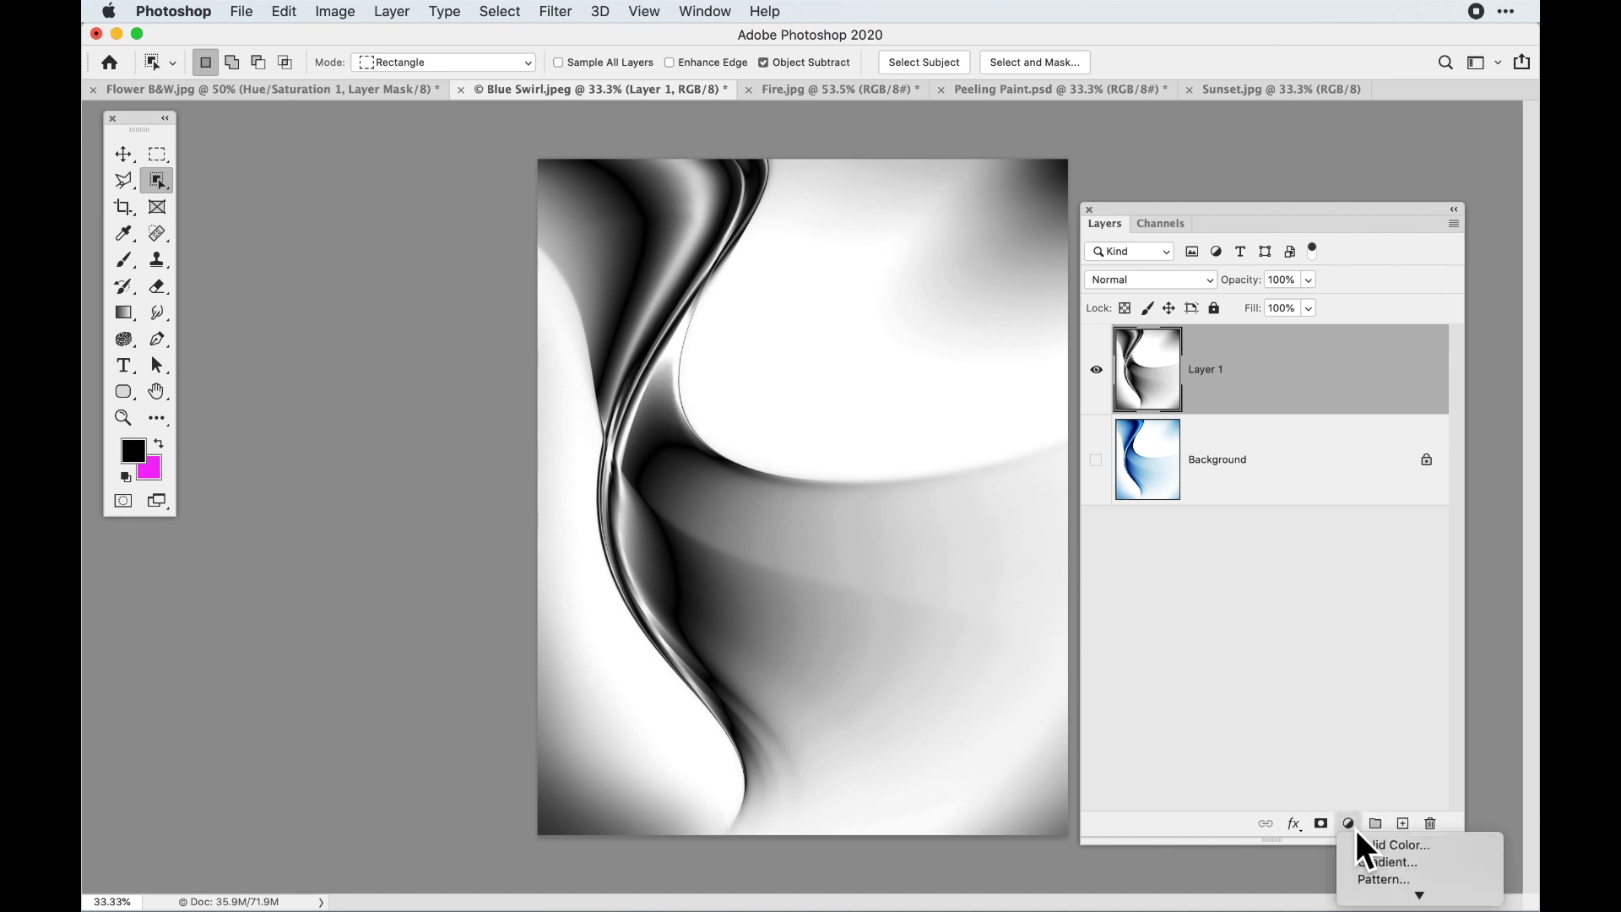
pyautogui.click(1381, 854)
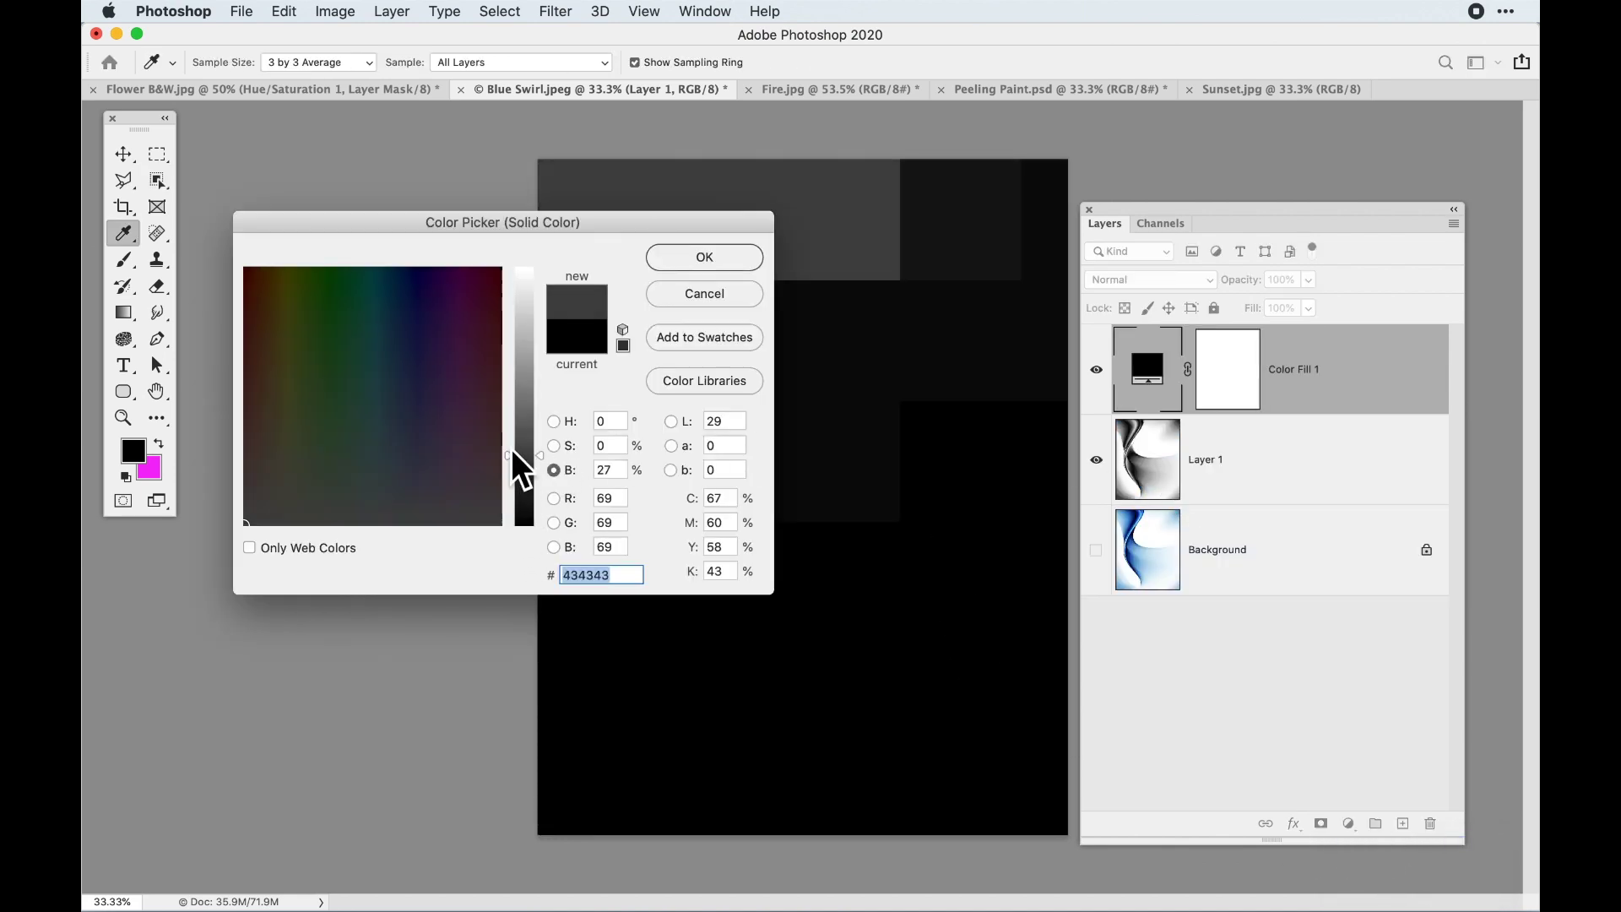
pyautogui.moveTo(511, 448); pyautogui.dragTo(515, 419)
pyautogui.moveTo(327, 328); pyautogui.dragTo(300, 370)
pyautogui.click(530, 346)
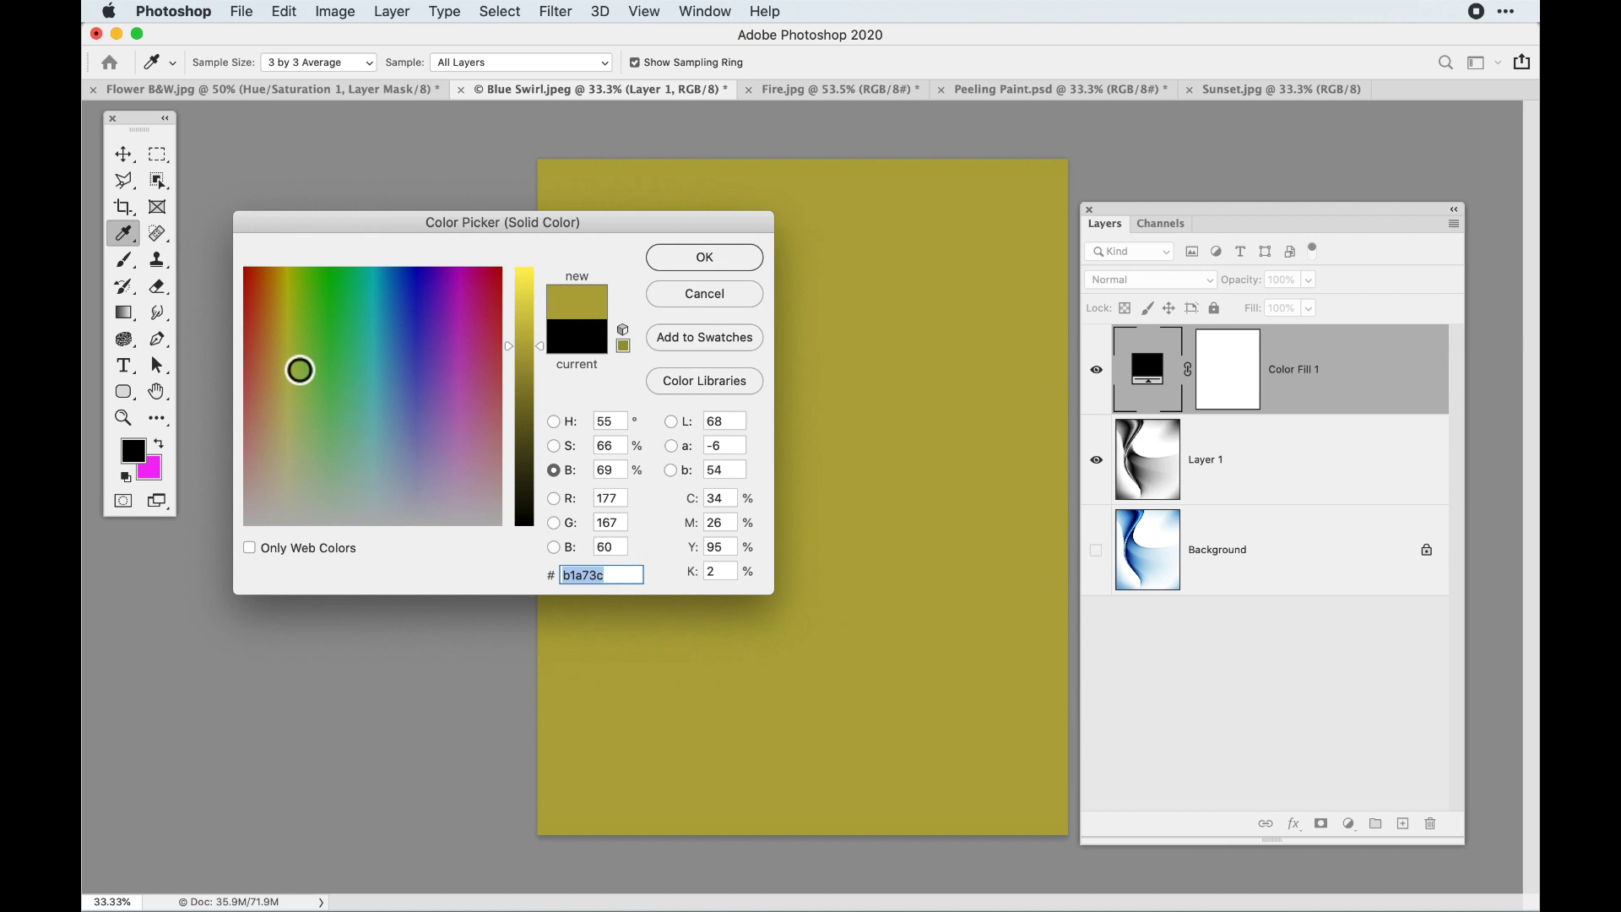
pyautogui.click(755, 258)
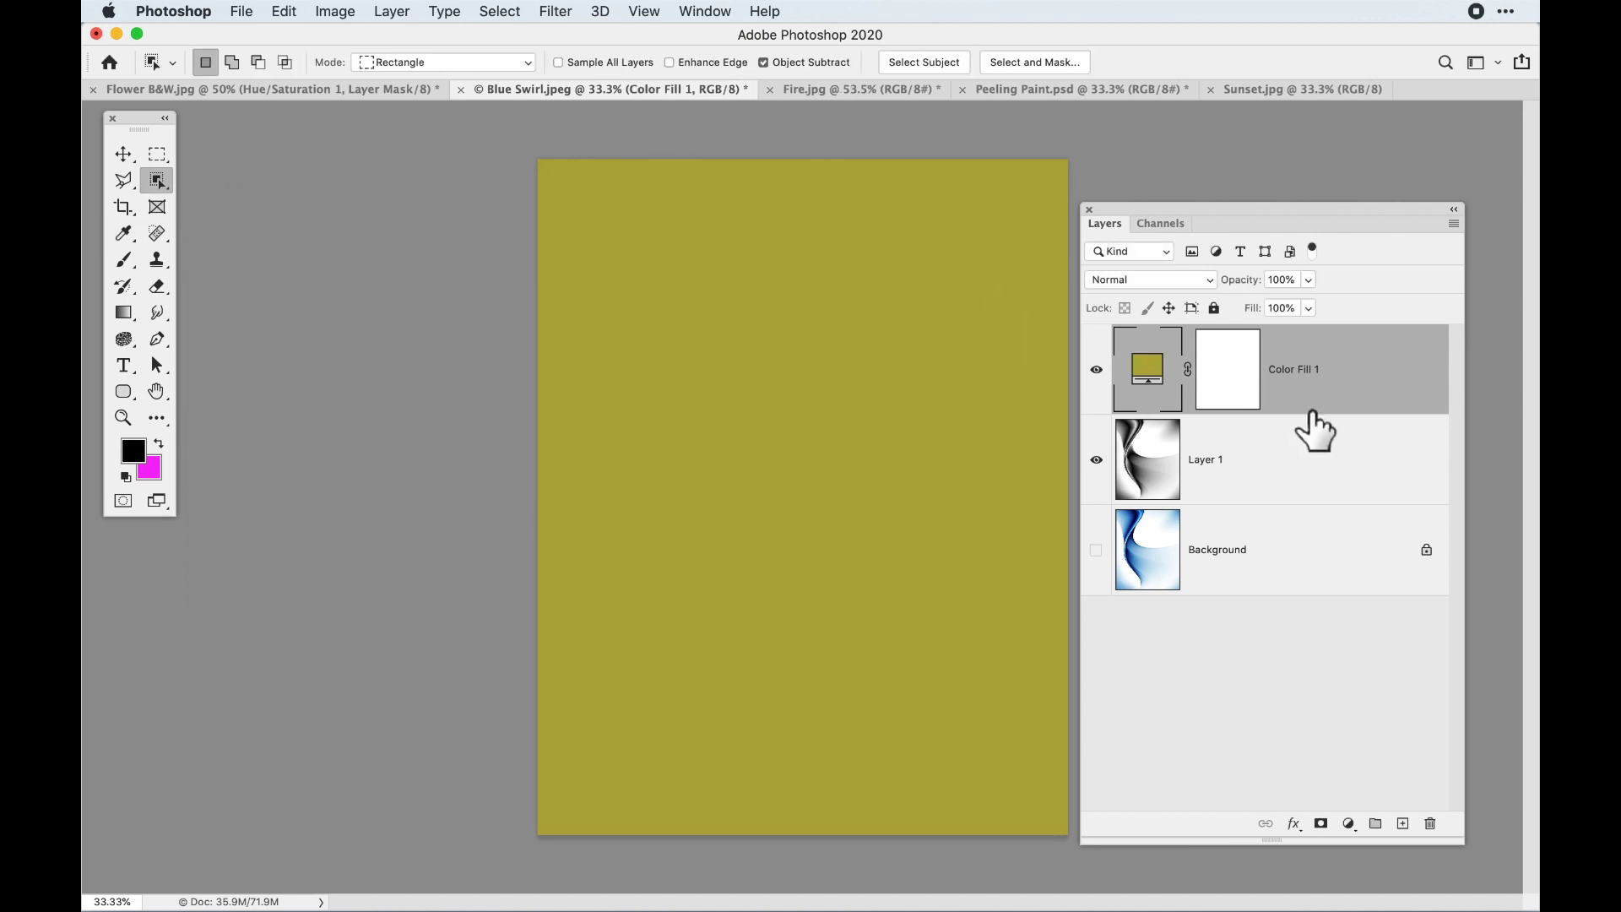
pyautogui.click(1184, 283)
pyautogui.click(1184, 285)
# Set Color Fill 1's blend mode to Vivid Light, keeping opacity at 100%
pyautogui.click(1153, 284)
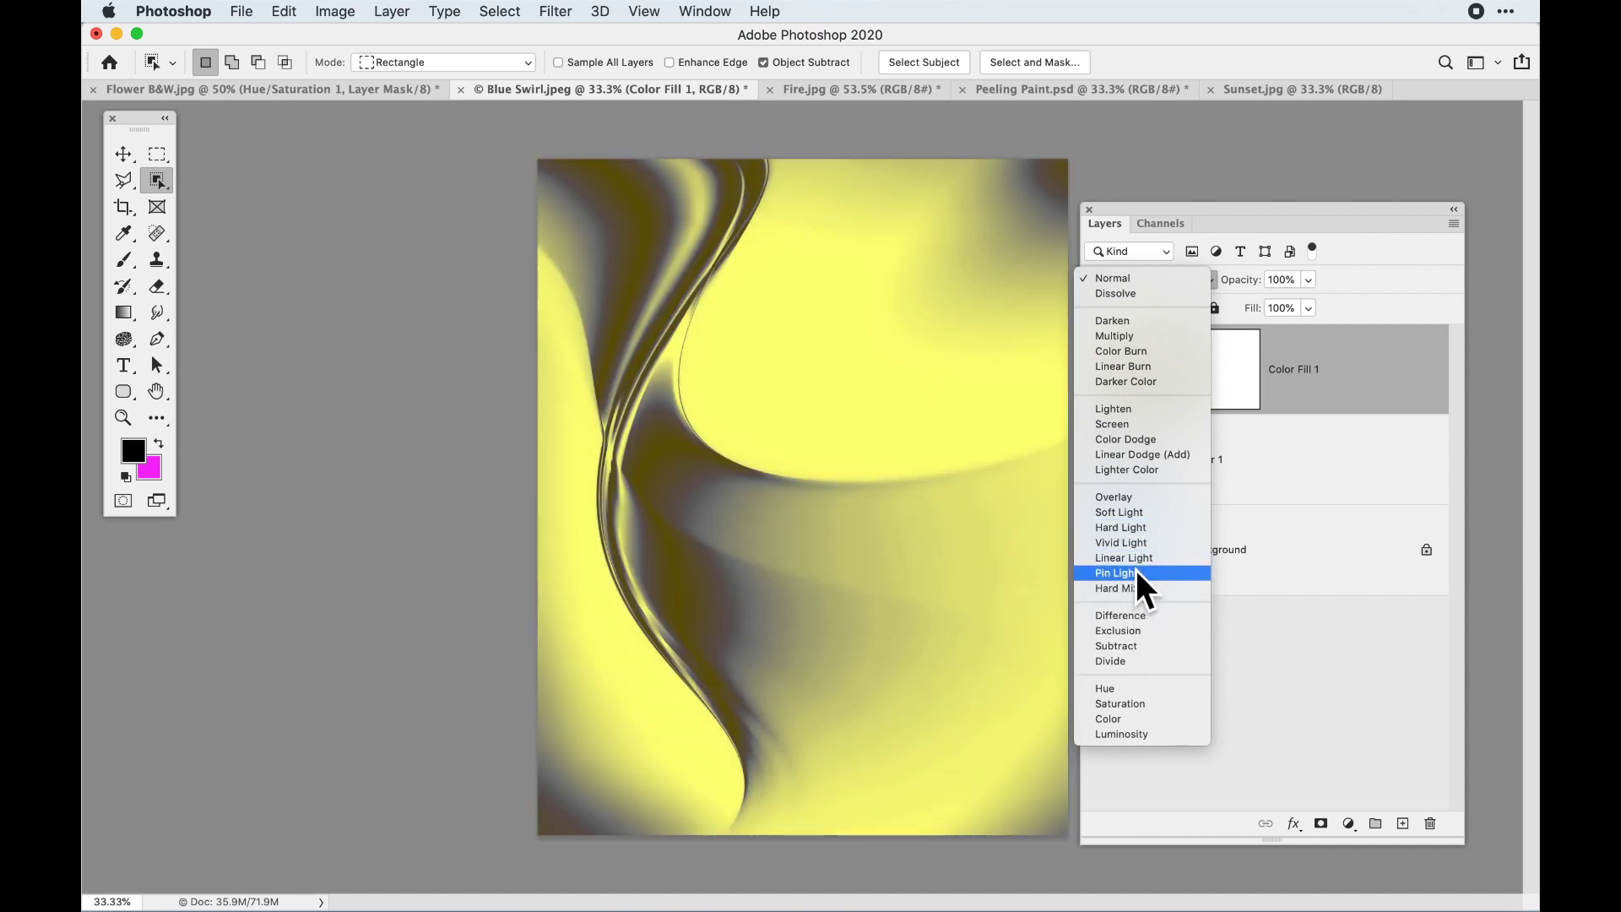
pyautogui.click(1137, 550)
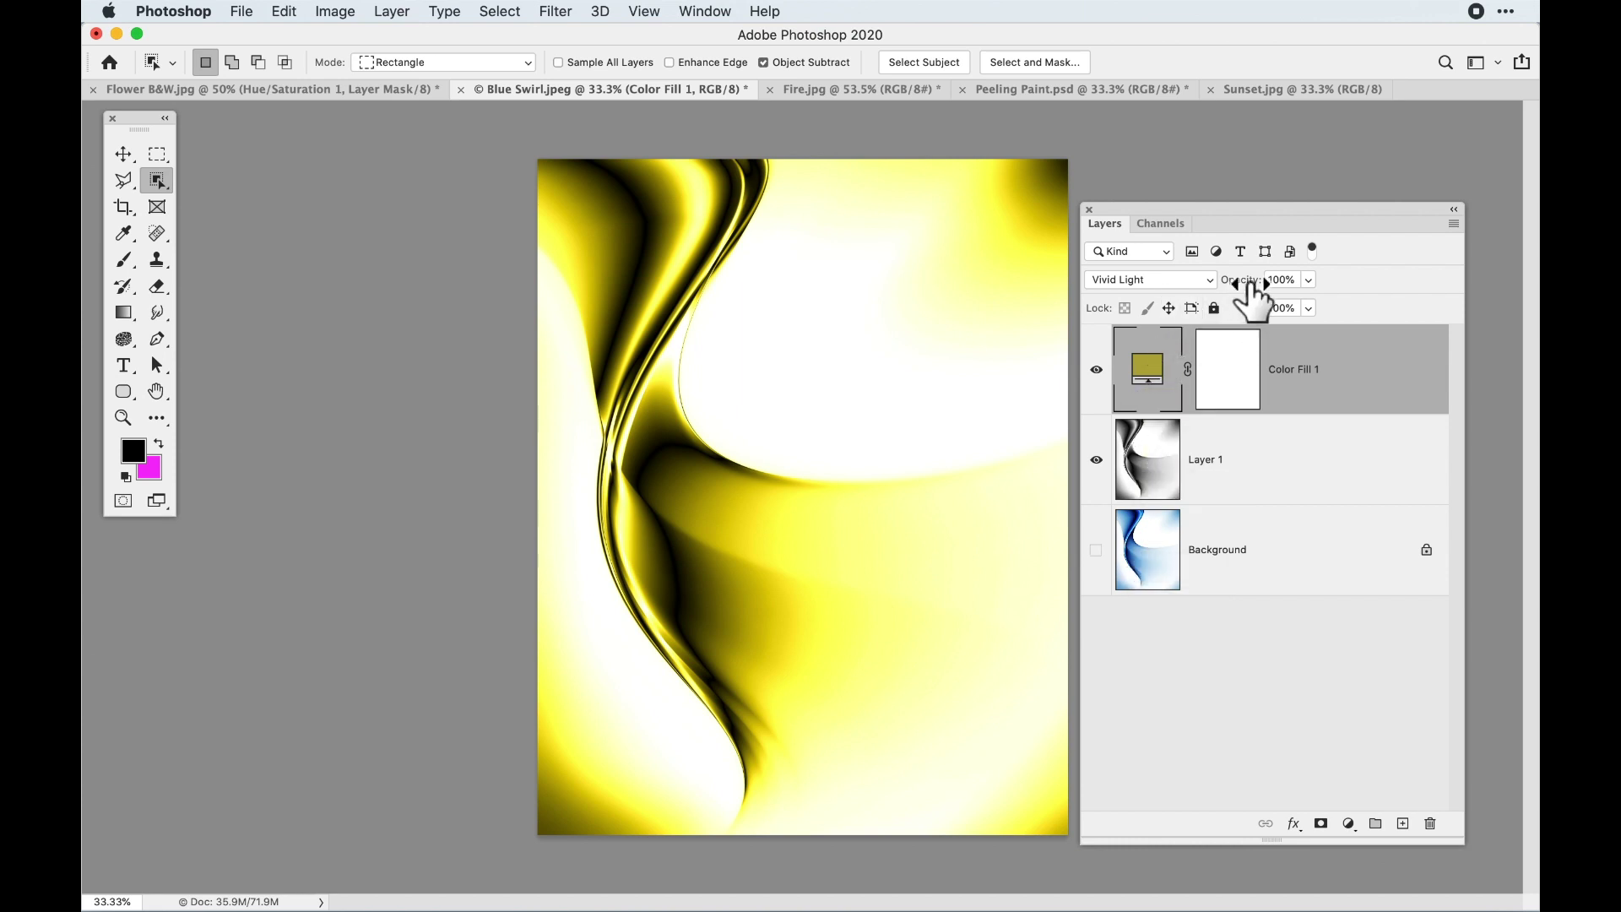
pyautogui.moveTo(1252, 297)
pyautogui.mouseDown()
pyautogui.moveTo(1223, 302)
pyautogui.moveTo(1257, 299)
pyautogui.mouseUp()
# Shift Color Fill 1's colour to a slightly warmer gold and confirm it
pyautogui.doubleClick(1164, 380)
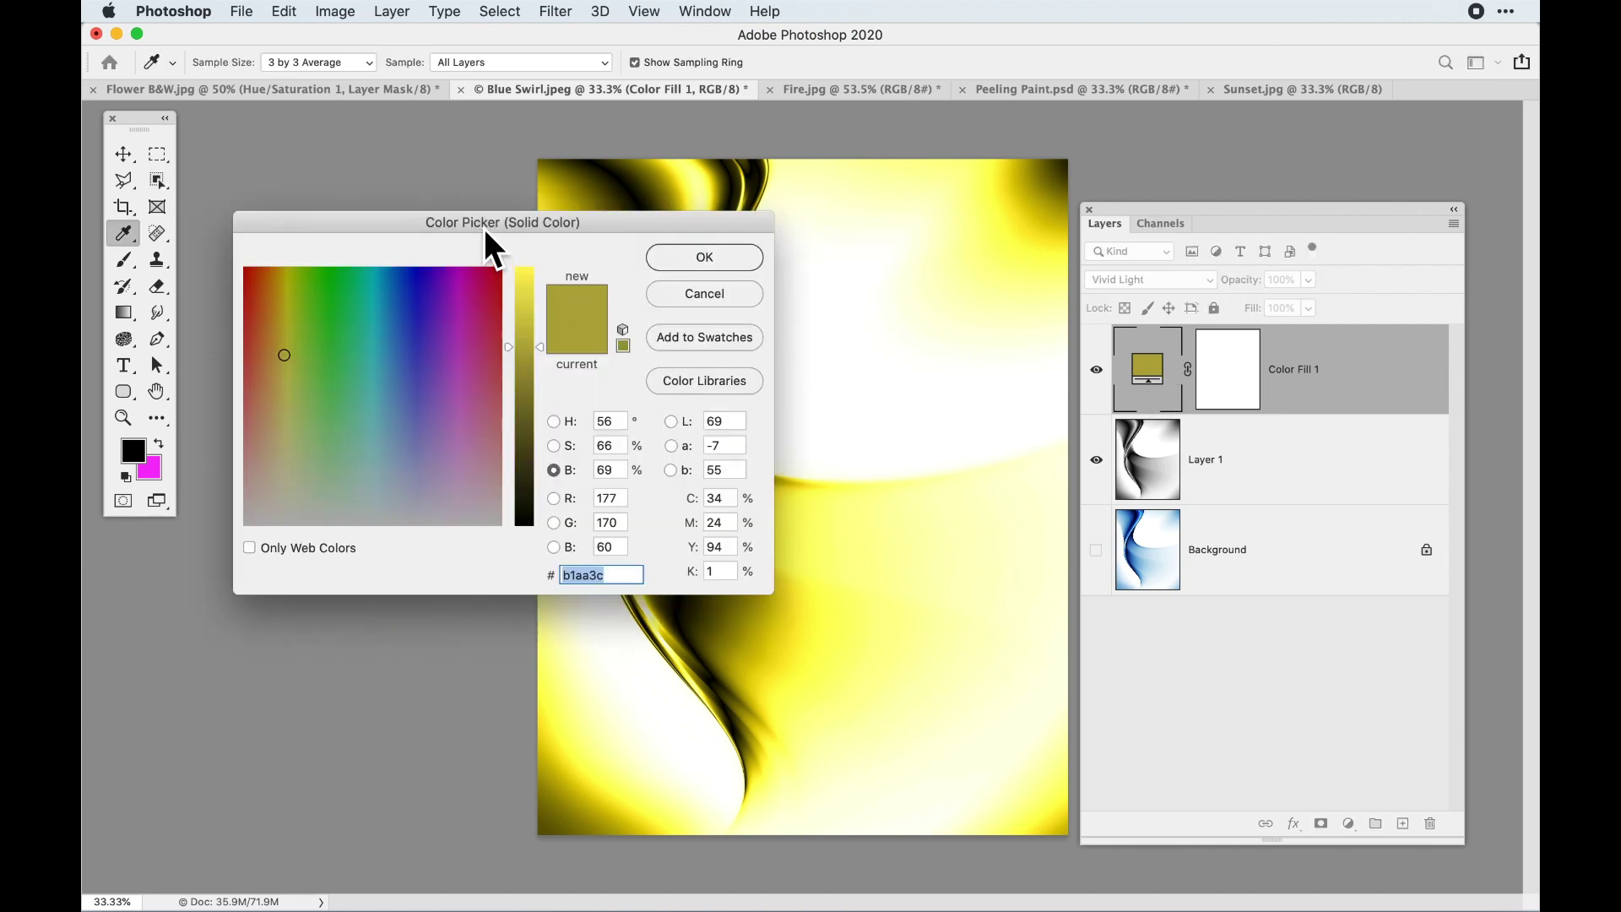
pyautogui.moveTo(486, 234); pyautogui.dragTo(383, 403)
pyautogui.moveTo(187, 583)
pyautogui.mouseDown()
pyautogui.moveTo(174, 560)
pyautogui.moveTo(194, 541)
pyautogui.mouseUp()
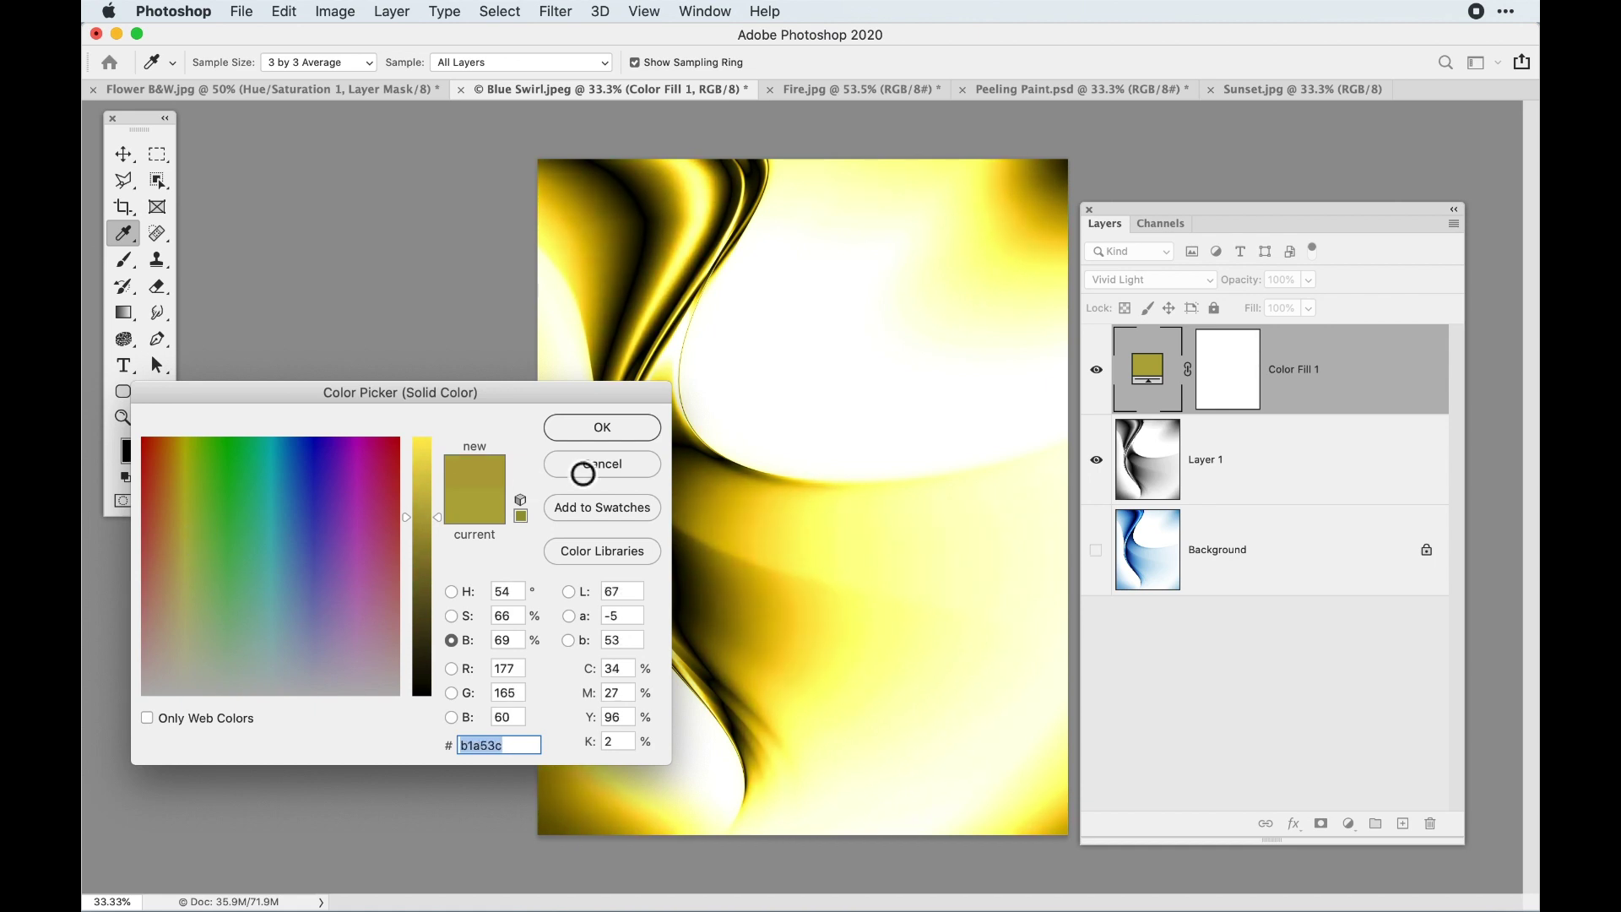
pyautogui.click(640, 434)
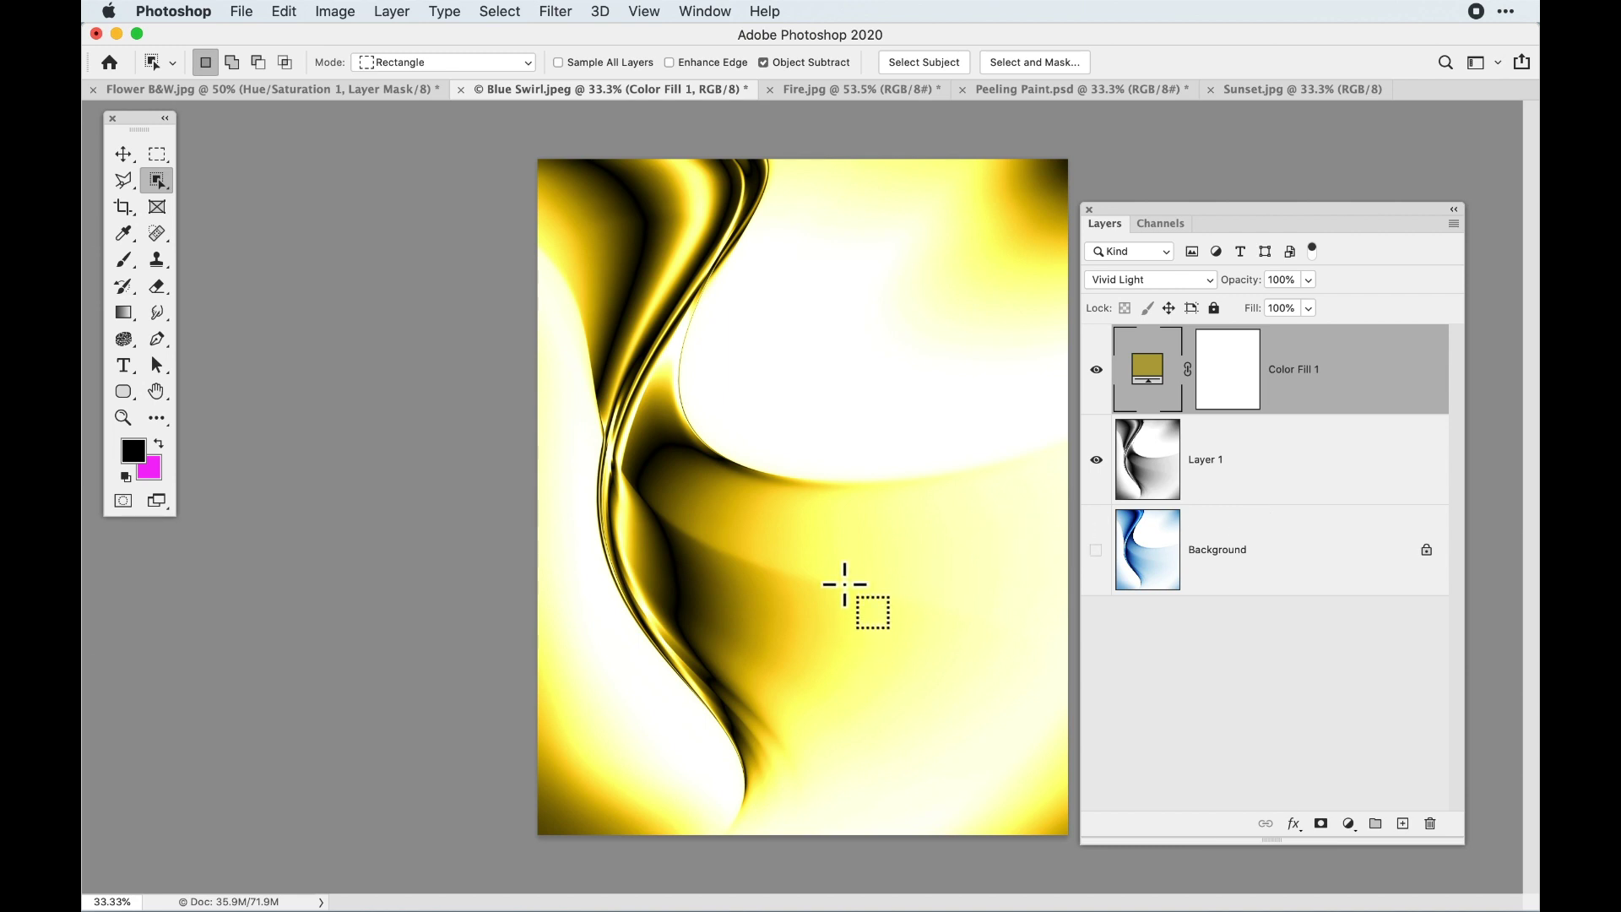
# Pick a blue of about #4e99c8 for the fill, turning the swirl blue and white
pyautogui.doubleClick(1146, 369)
pyautogui.click(295, 585)
pyautogui.moveTo(296, 585); pyautogui.dragTo(291, 577)
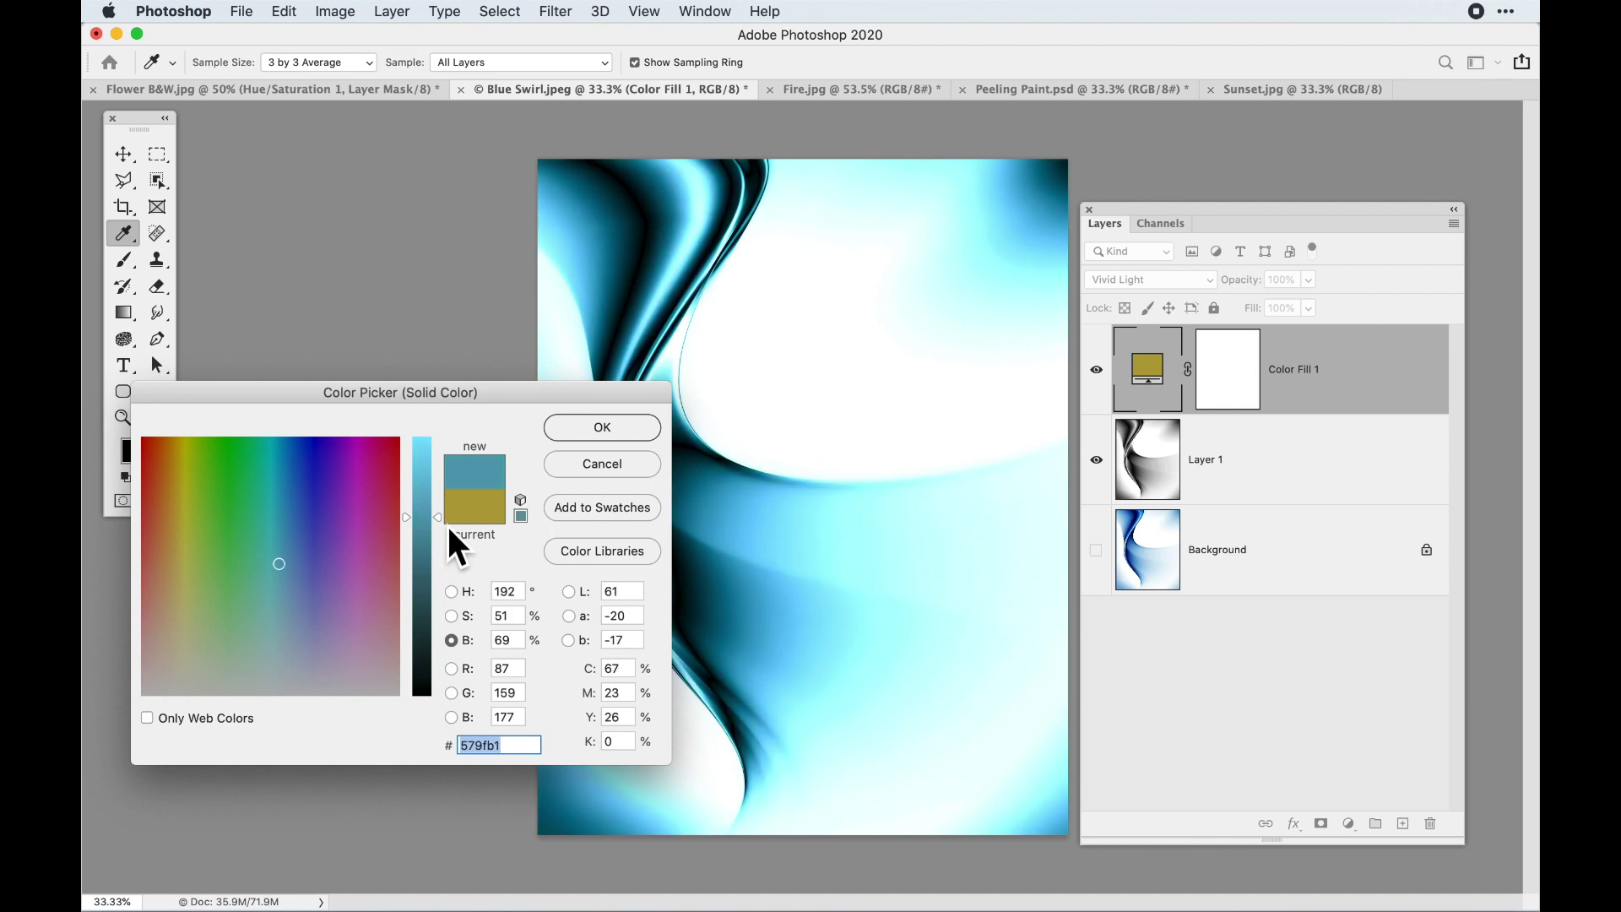
pyautogui.moveTo(447, 525); pyautogui.dragTo(436, 484)
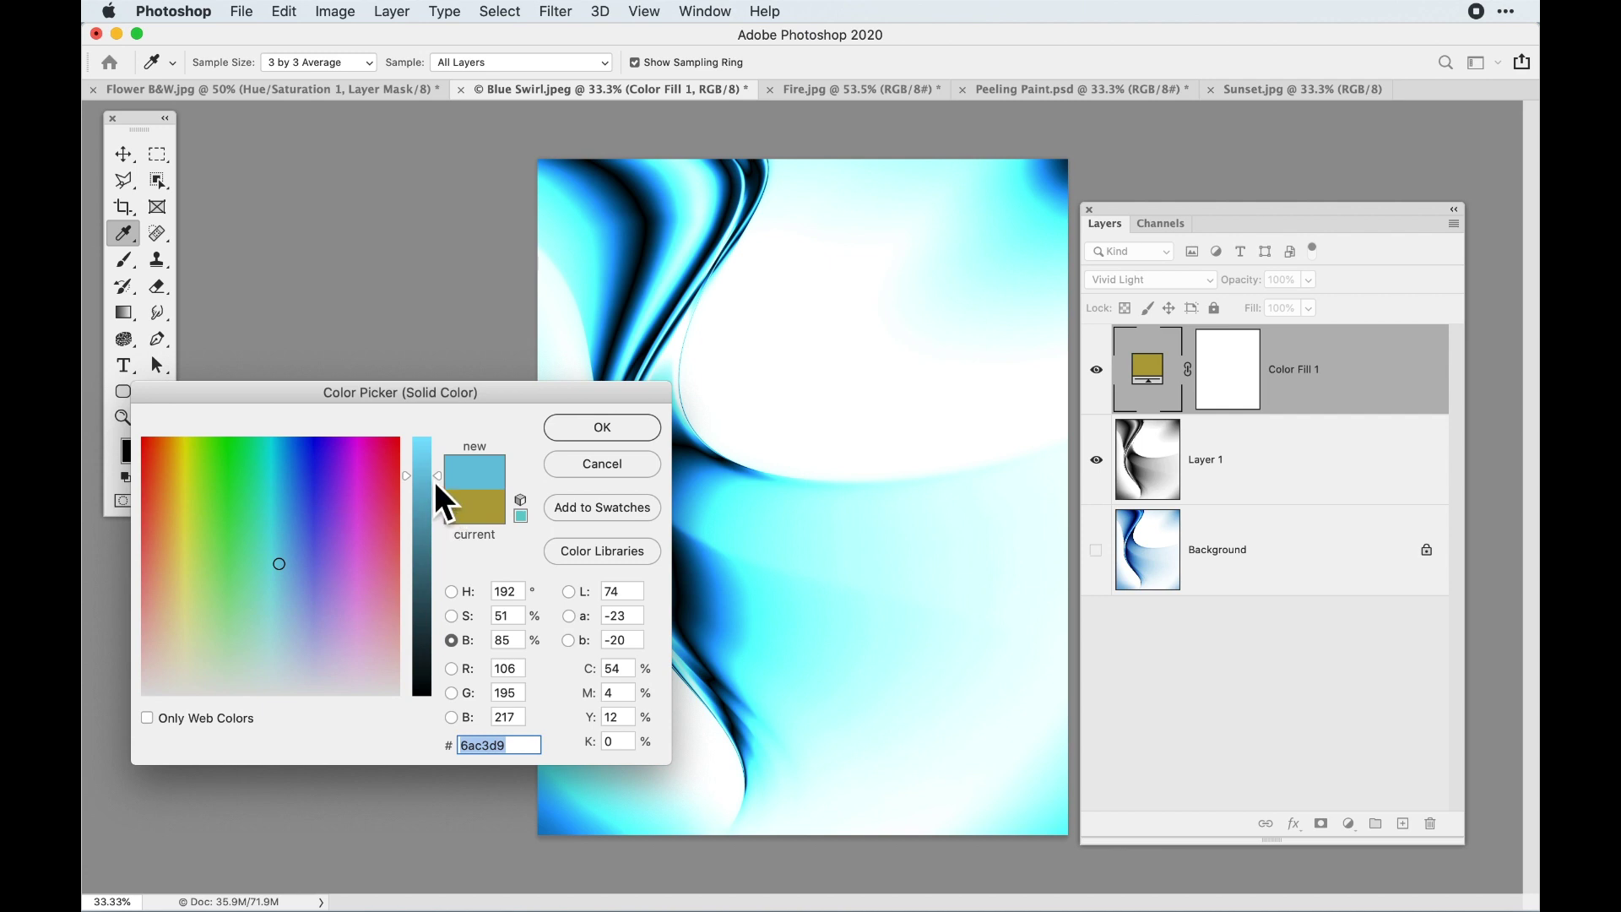
pyautogui.moveTo(443, 480); pyautogui.dragTo(444, 499)
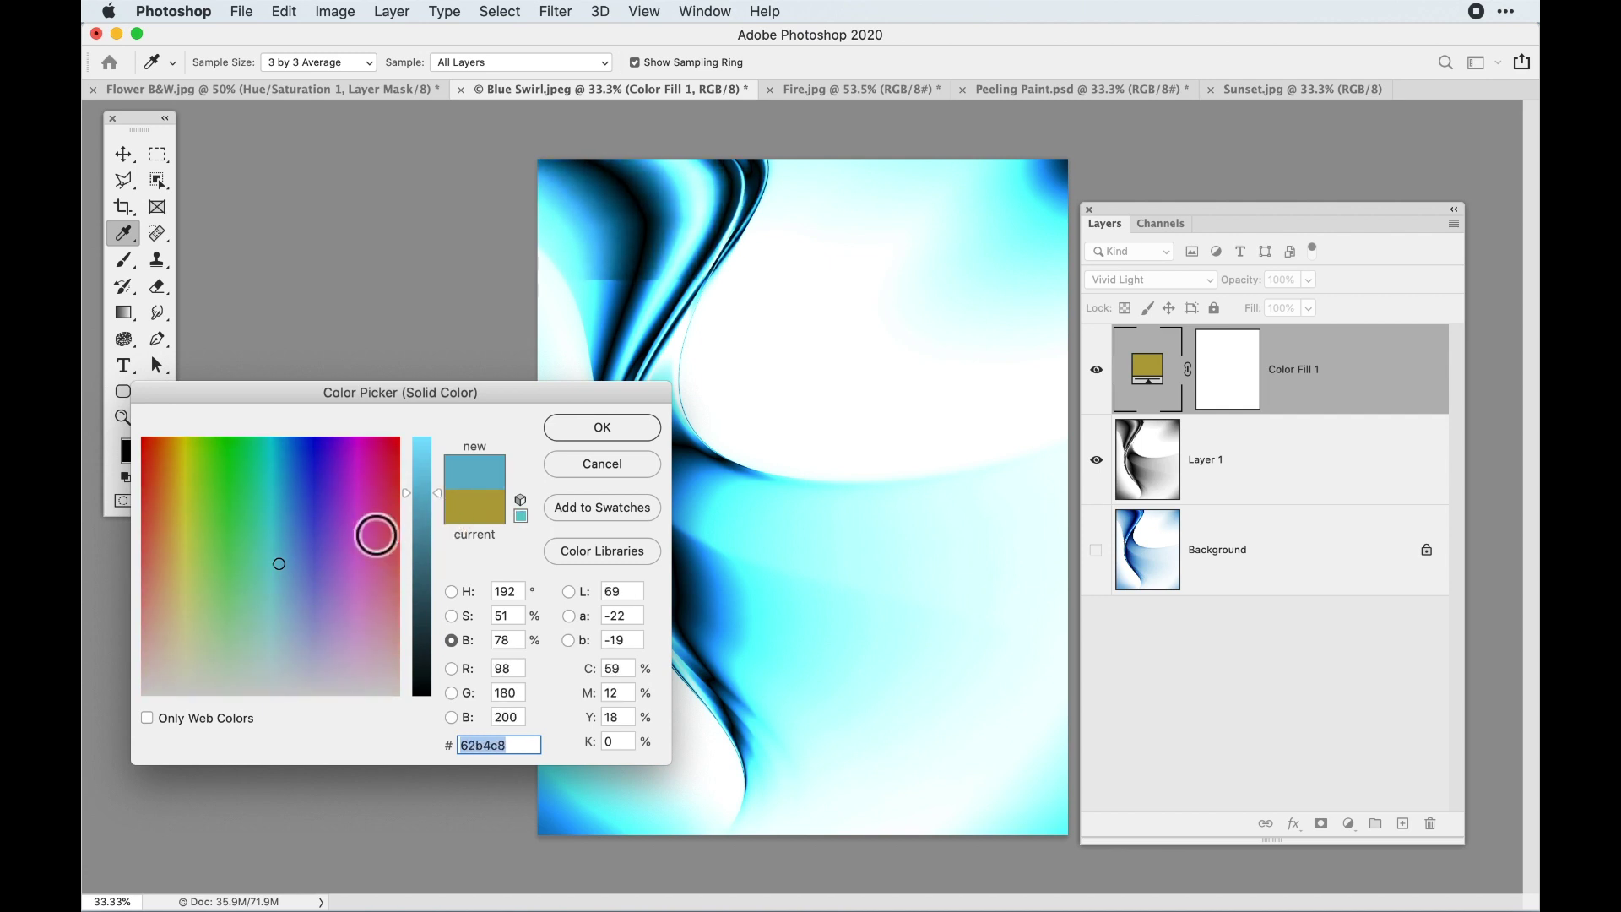
pyautogui.moveTo(295, 564)
pyautogui.mouseDown()
pyautogui.moveTo(308, 555)
pyautogui.moveTo(279, 554)
pyautogui.moveTo(318, 554)
pyautogui.moveTo(303, 554)
pyautogui.mouseUp()
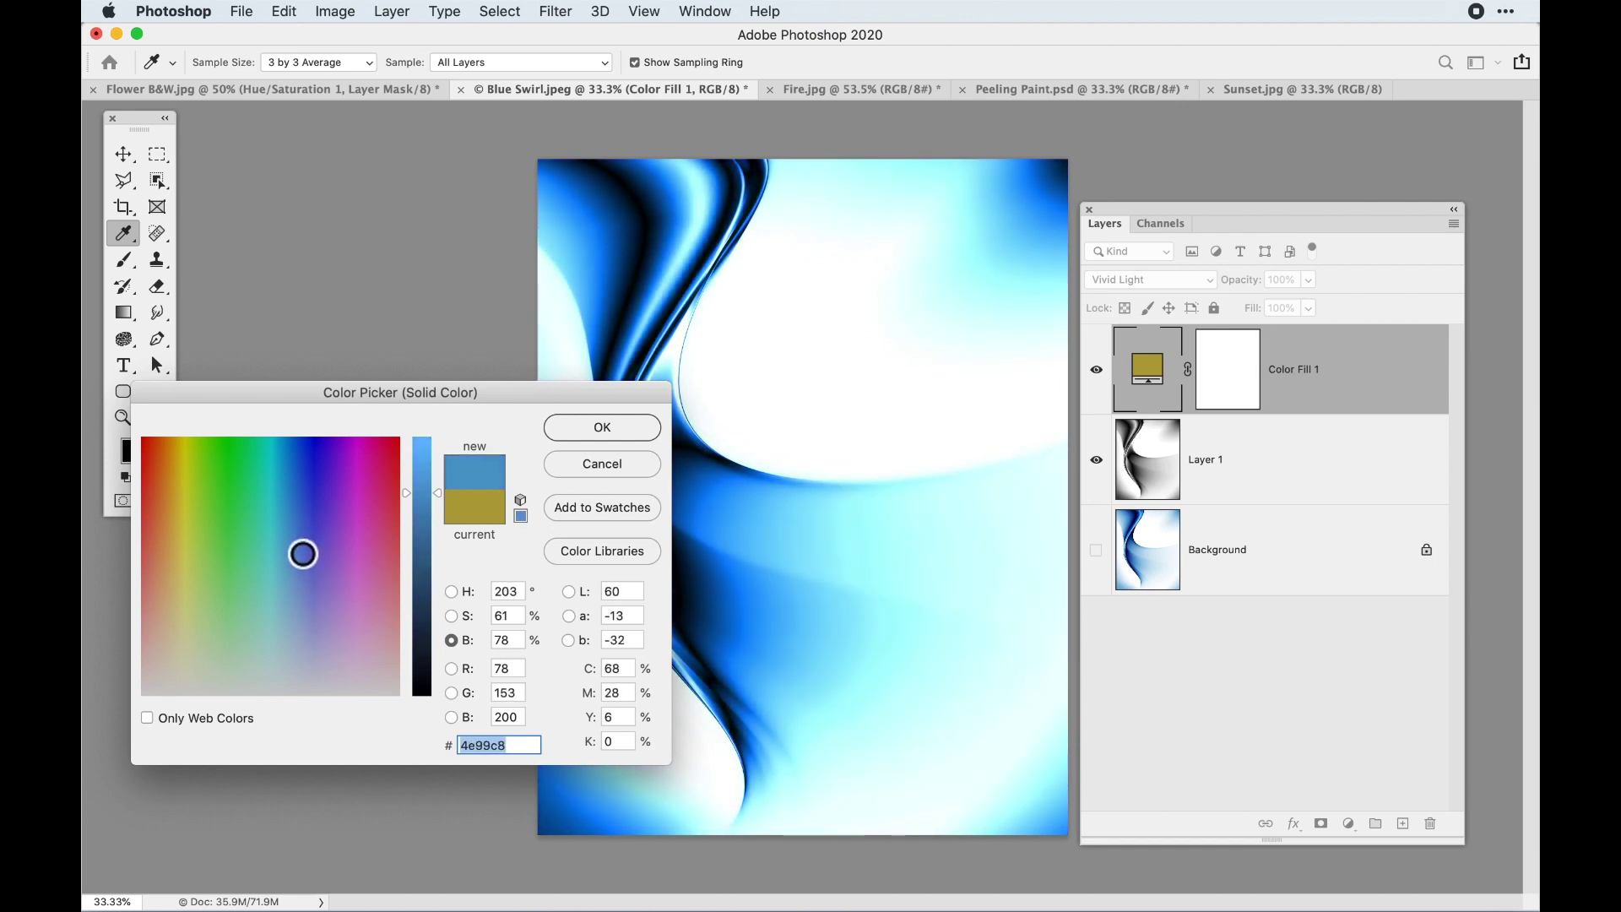
pyautogui.press('Return')
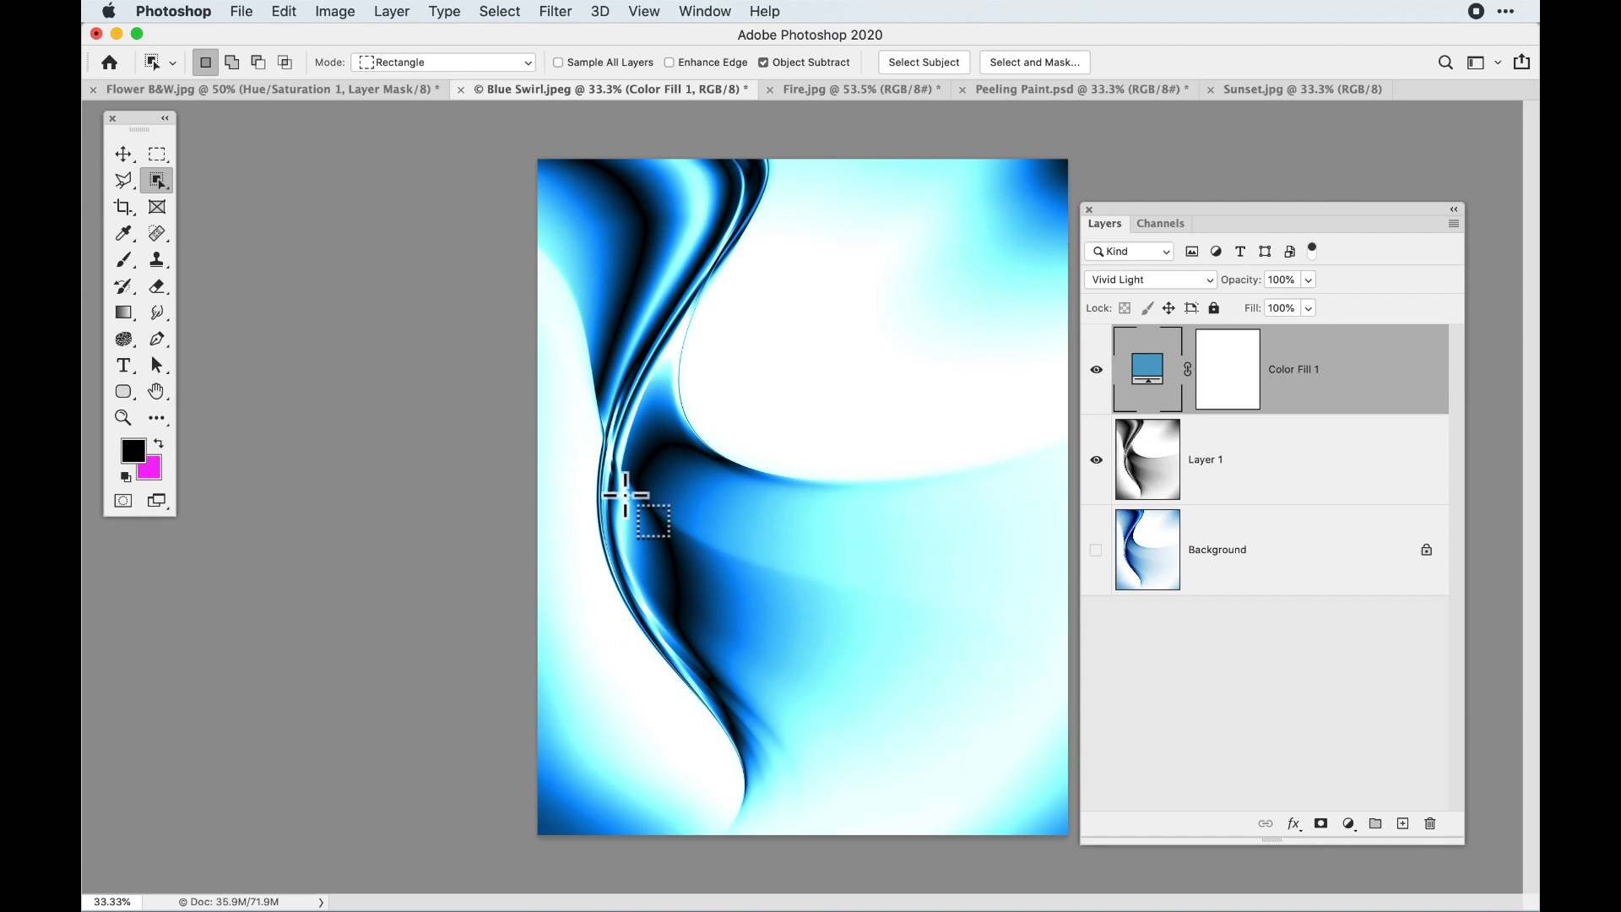